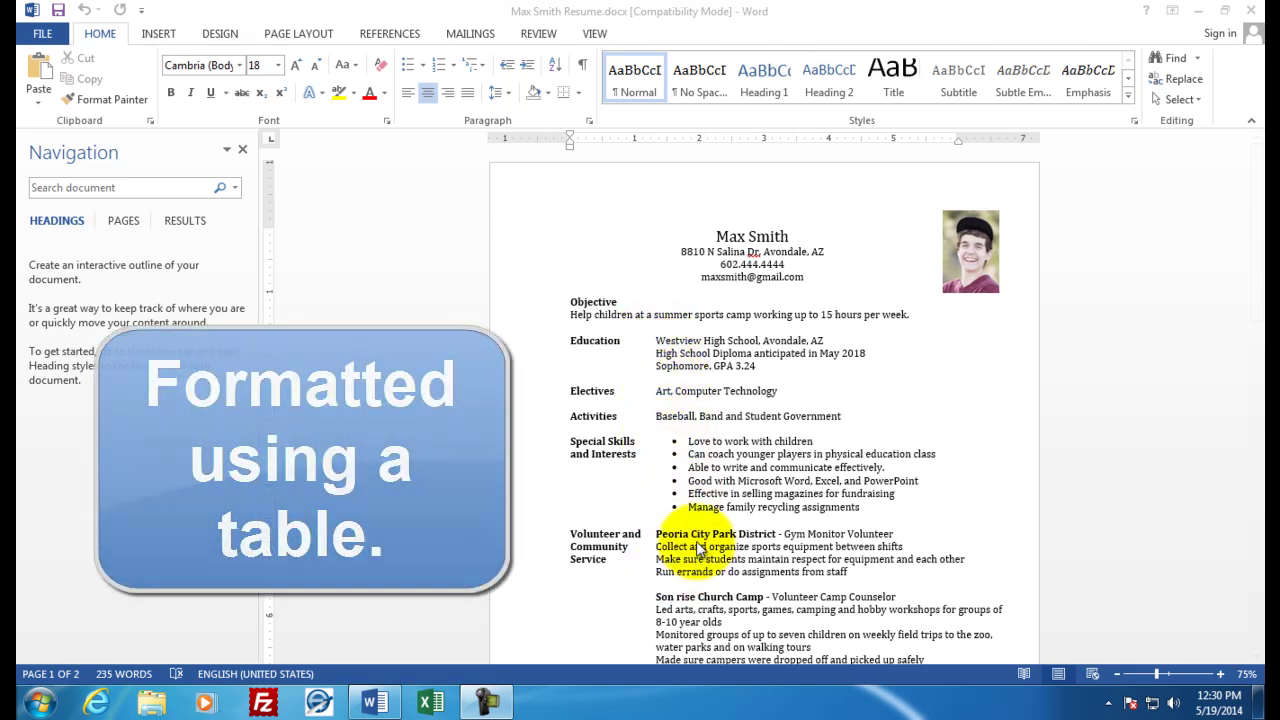
# Scroll the finished sample resume to its last page and close Word
pyautogui.click(1150, 433)
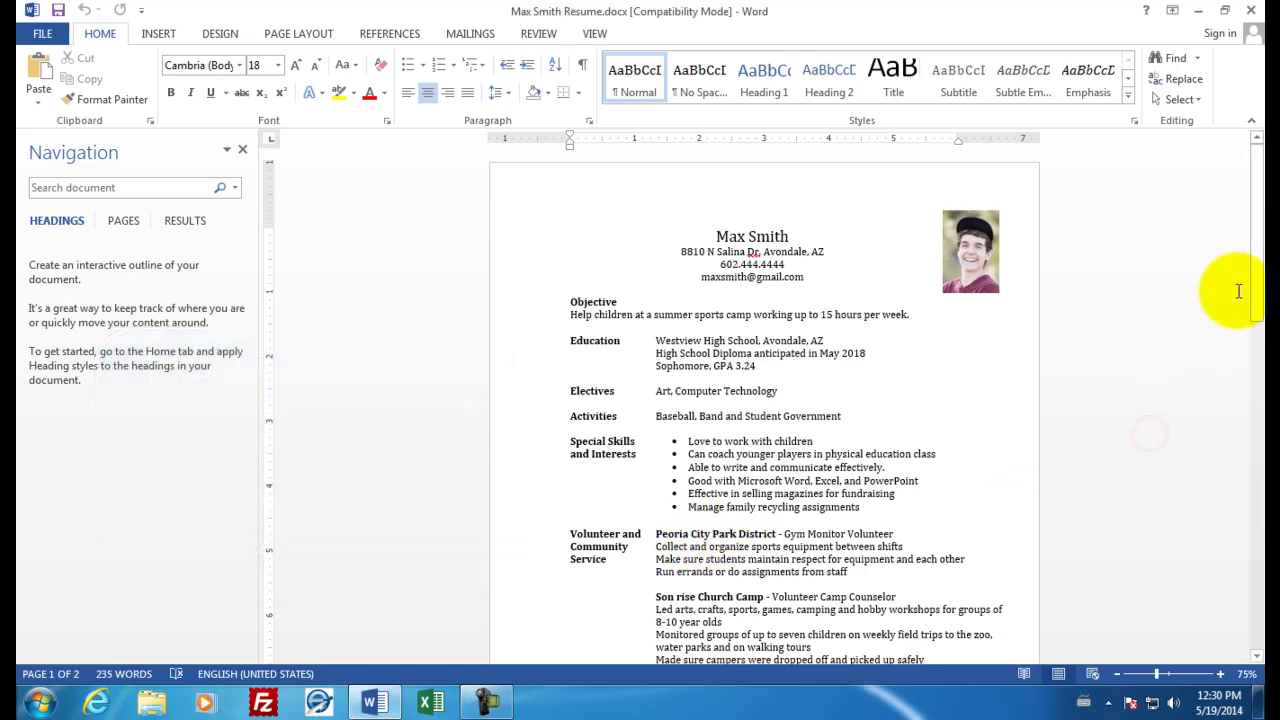
pyautogui.moveTo(1250, 278); pyautogui.dragTo(1258, 427)
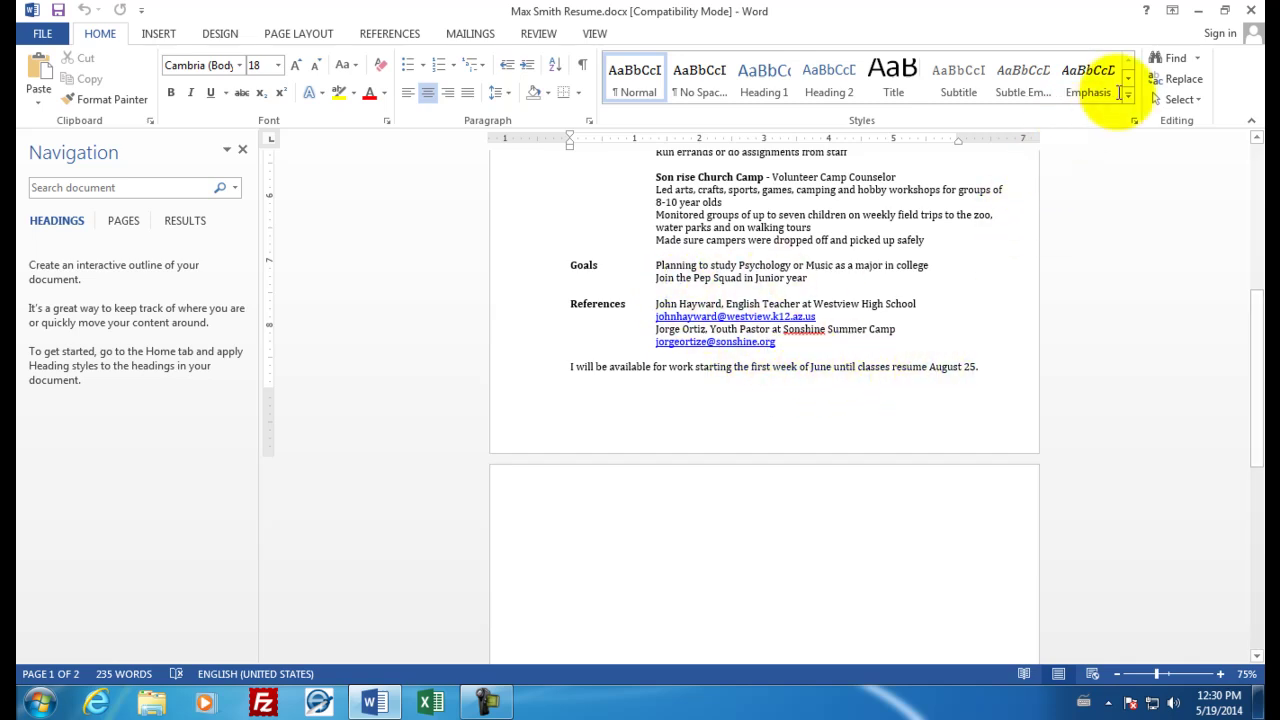
pyautogui.click(1250, 18)
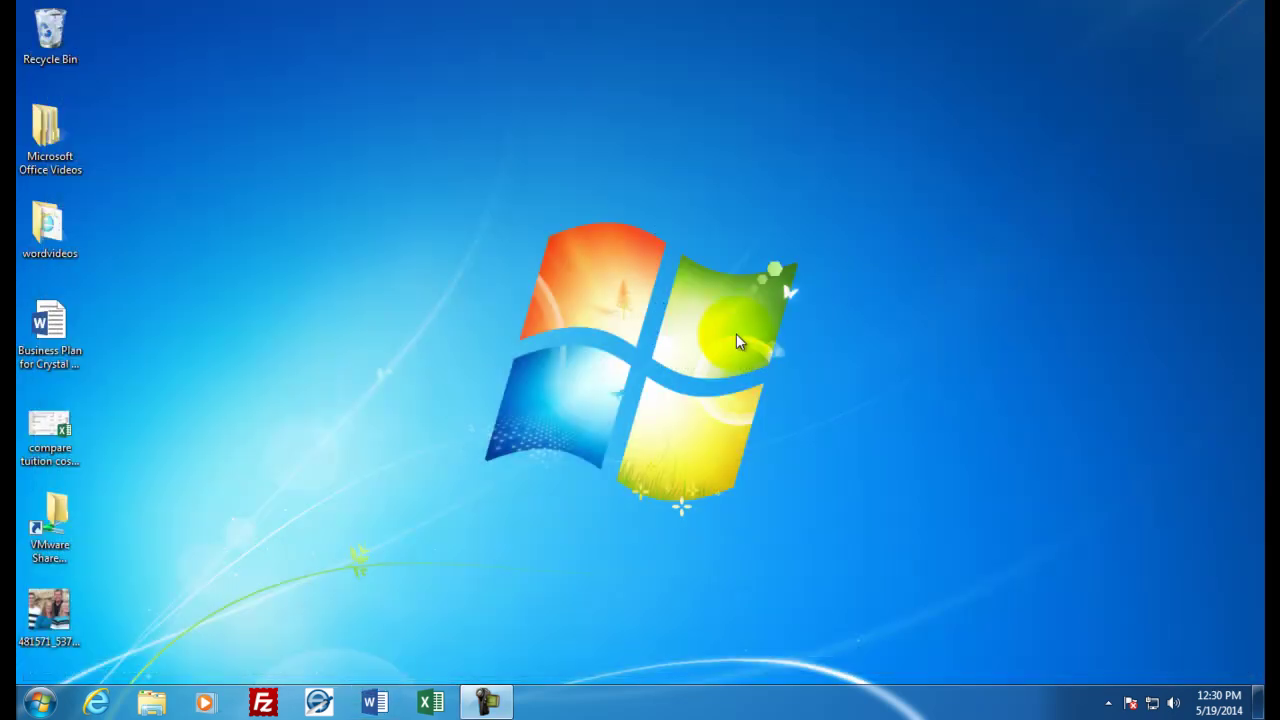
# Start a blank document and type the applicant's name, street address, phone number and e-mail lines
pyautogui.click(383, 703)
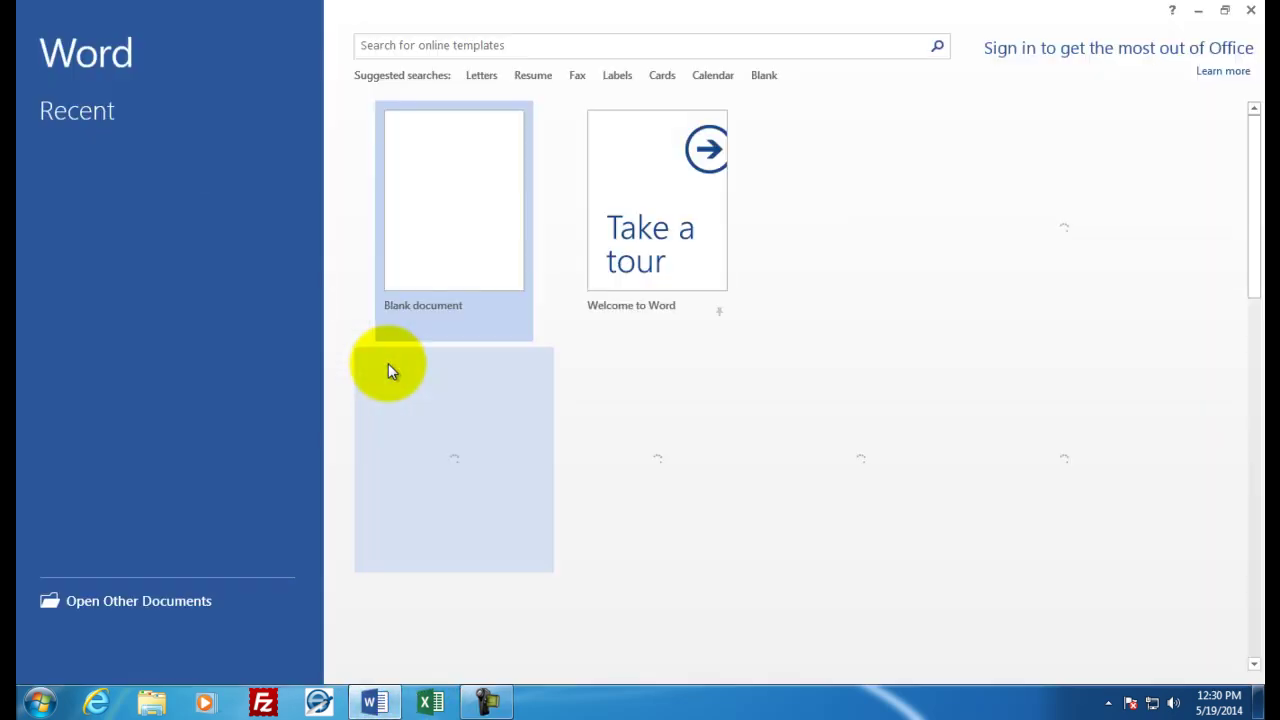
pyautogui.click(400, 240)
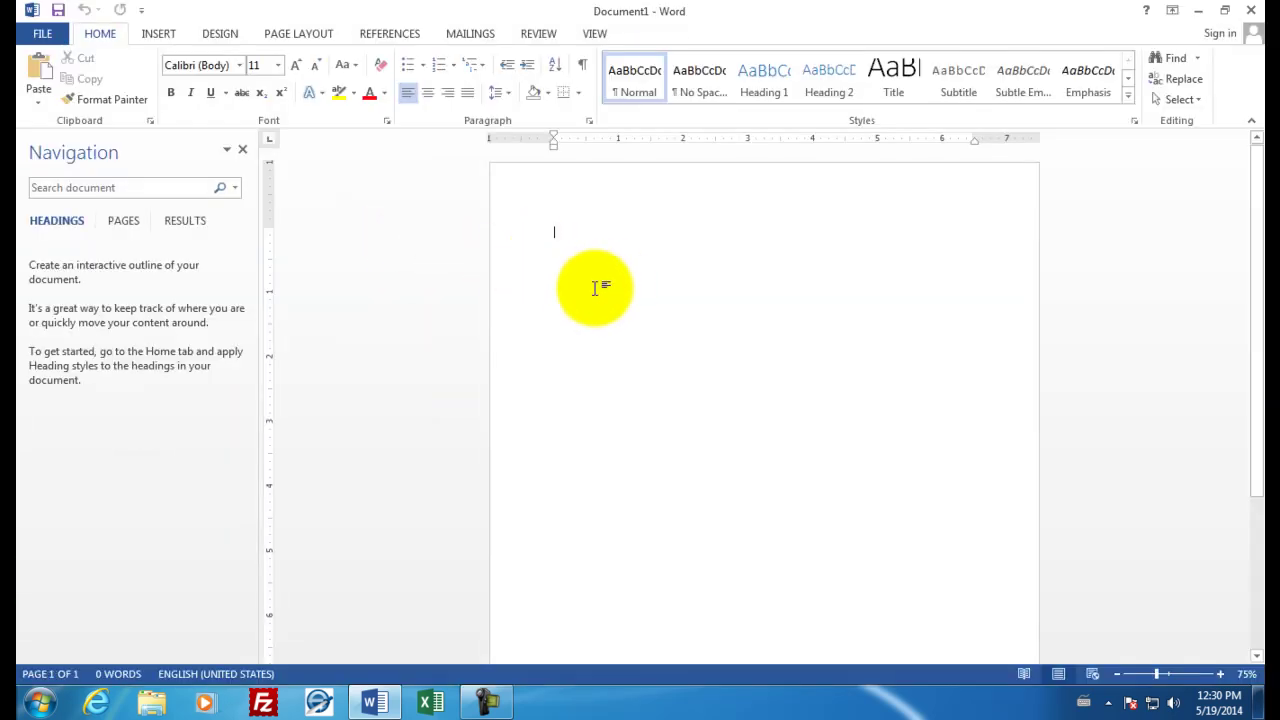
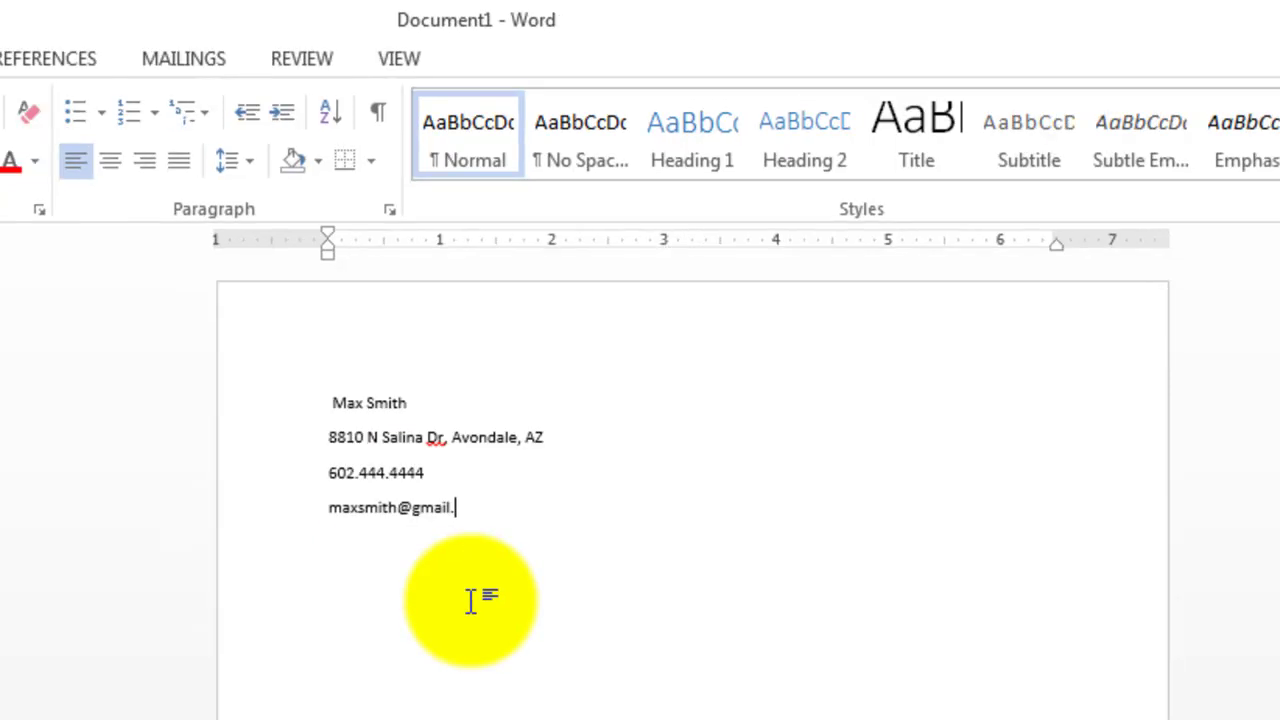
pyautogui.write('com')
pyautogui.press('Return')
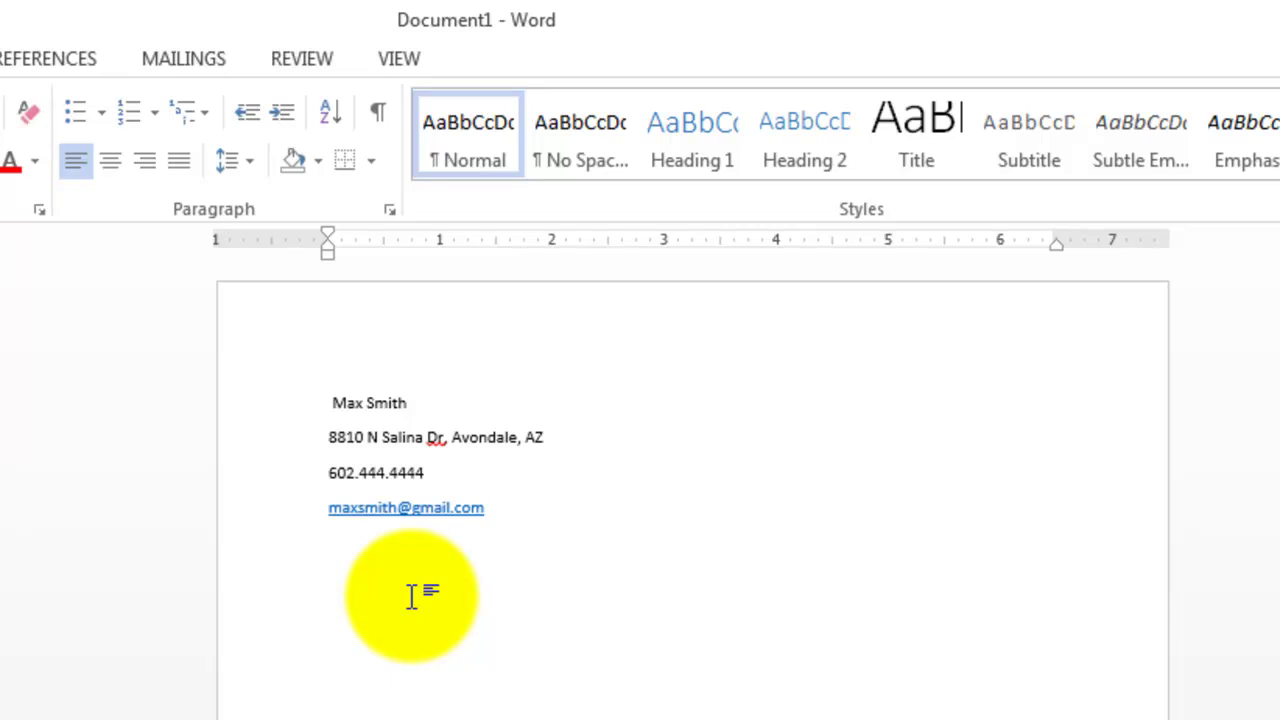
# Center the four contact lines on the page
pyautogui.moveTo(326, 400); pyautogui.dragTo(371, 490)
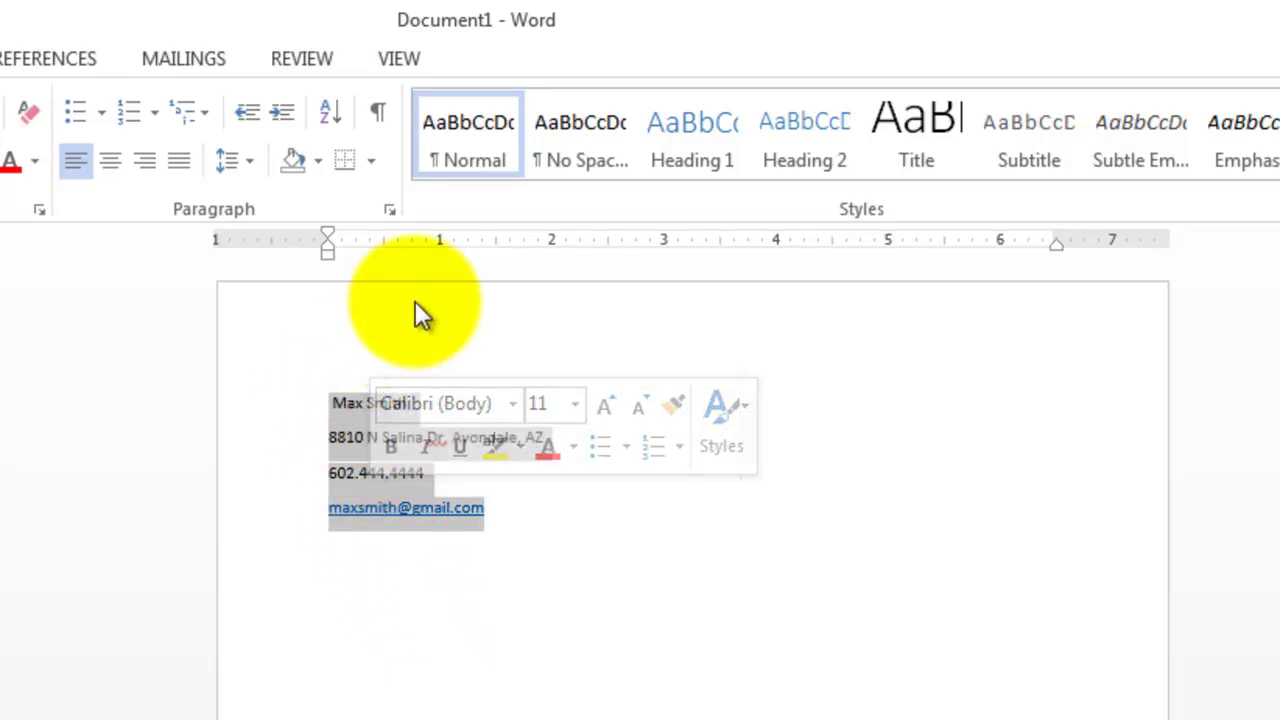
pyautogui.click(109, 168)
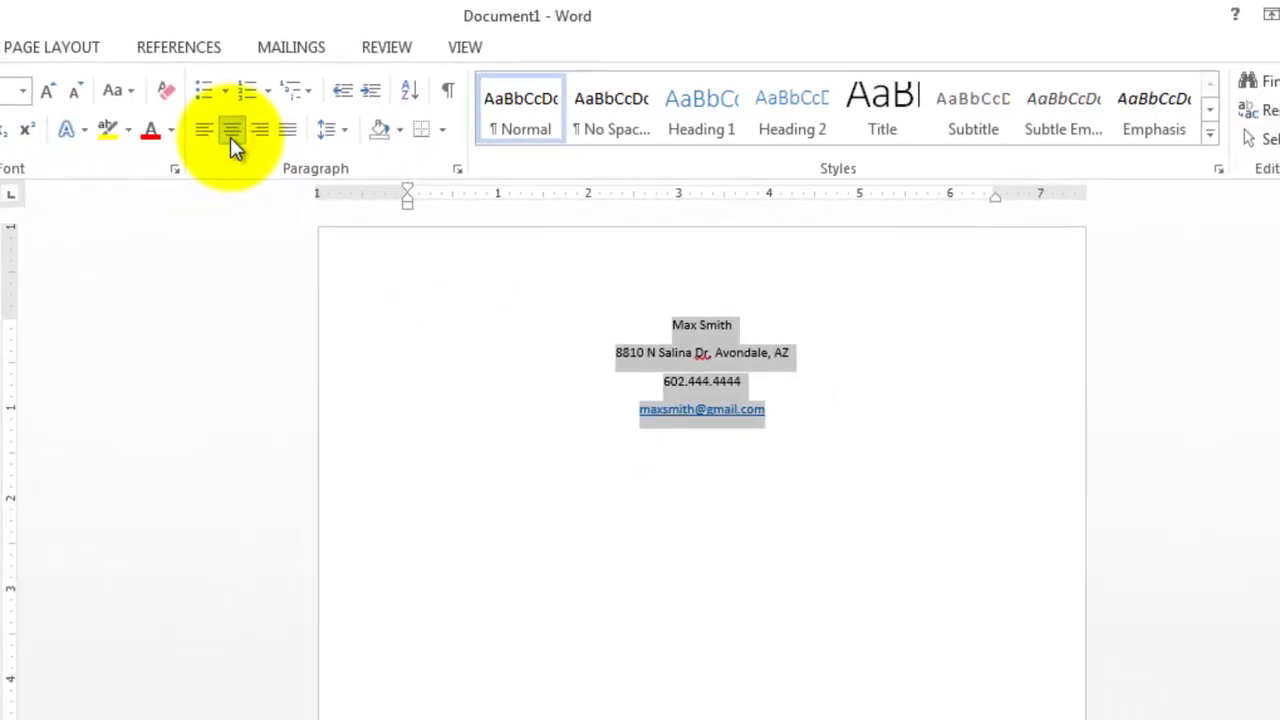
pyautogui.click(700, 565)
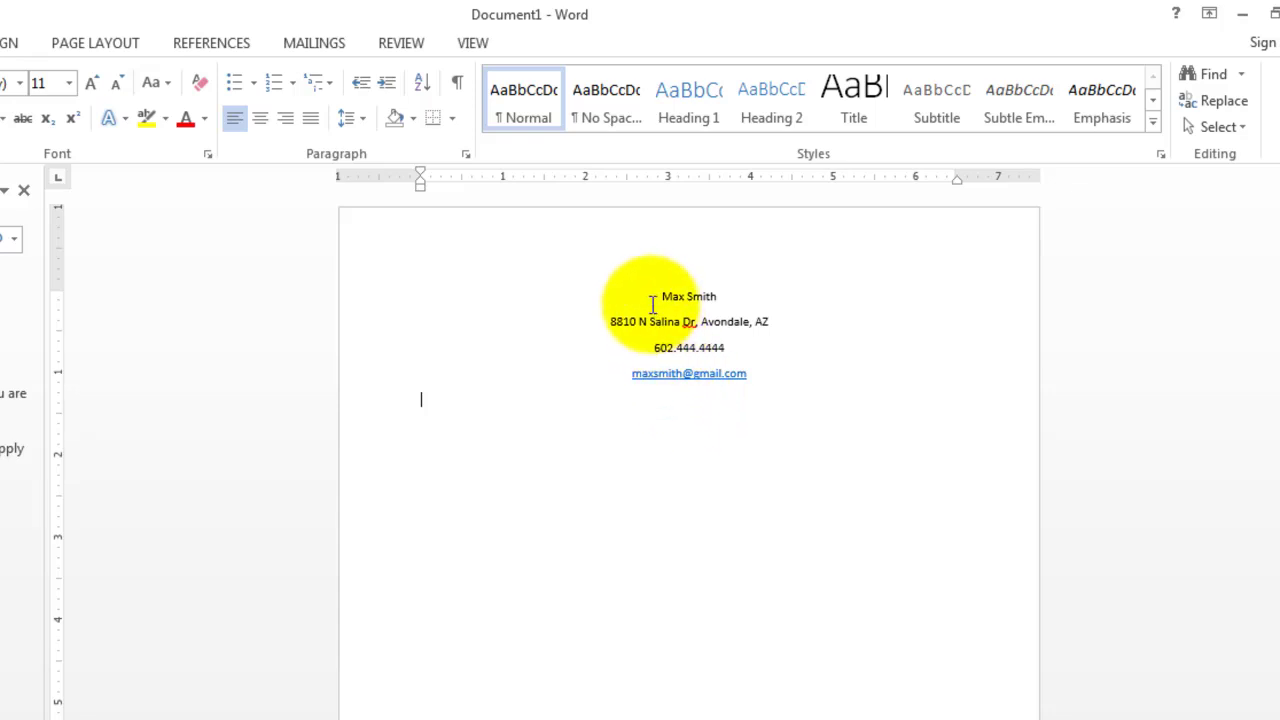
# Set the contact lines' spacing after each paragraph to 0 pt
pyautogui.moveTo(650, 294); pyautogui.dragTo(749, 378)
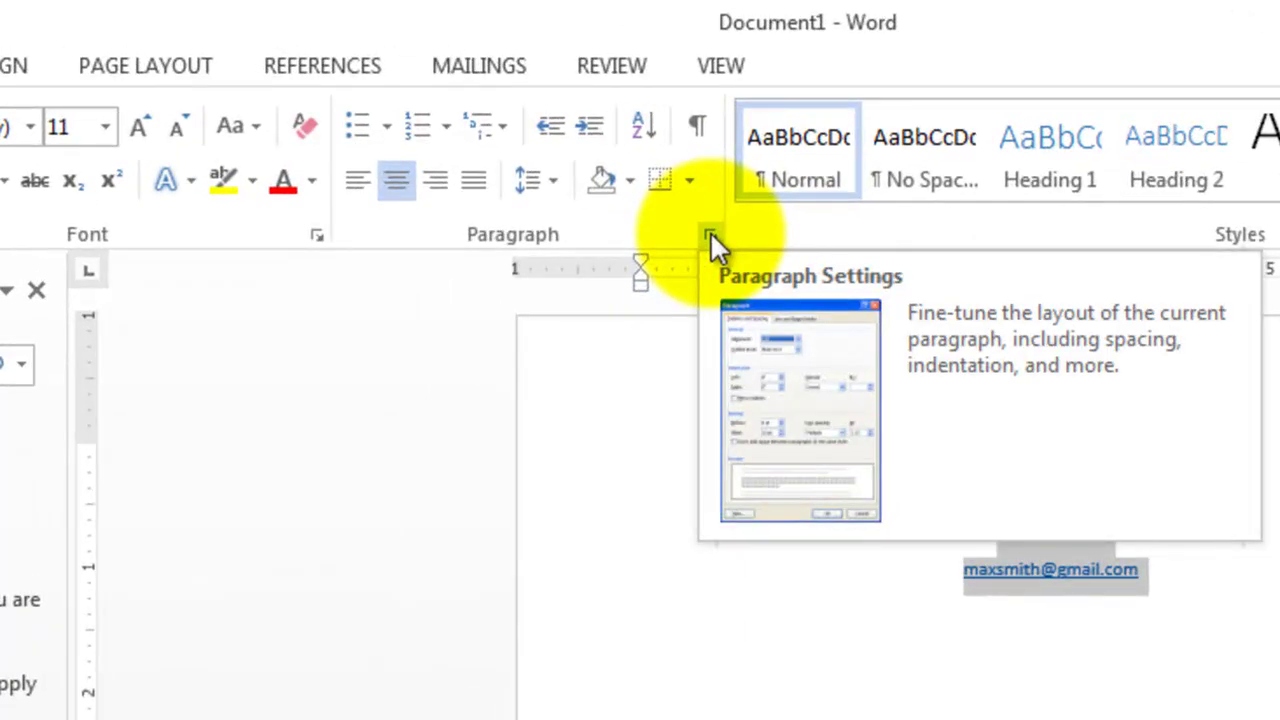
pyautogui.click(710, 237)
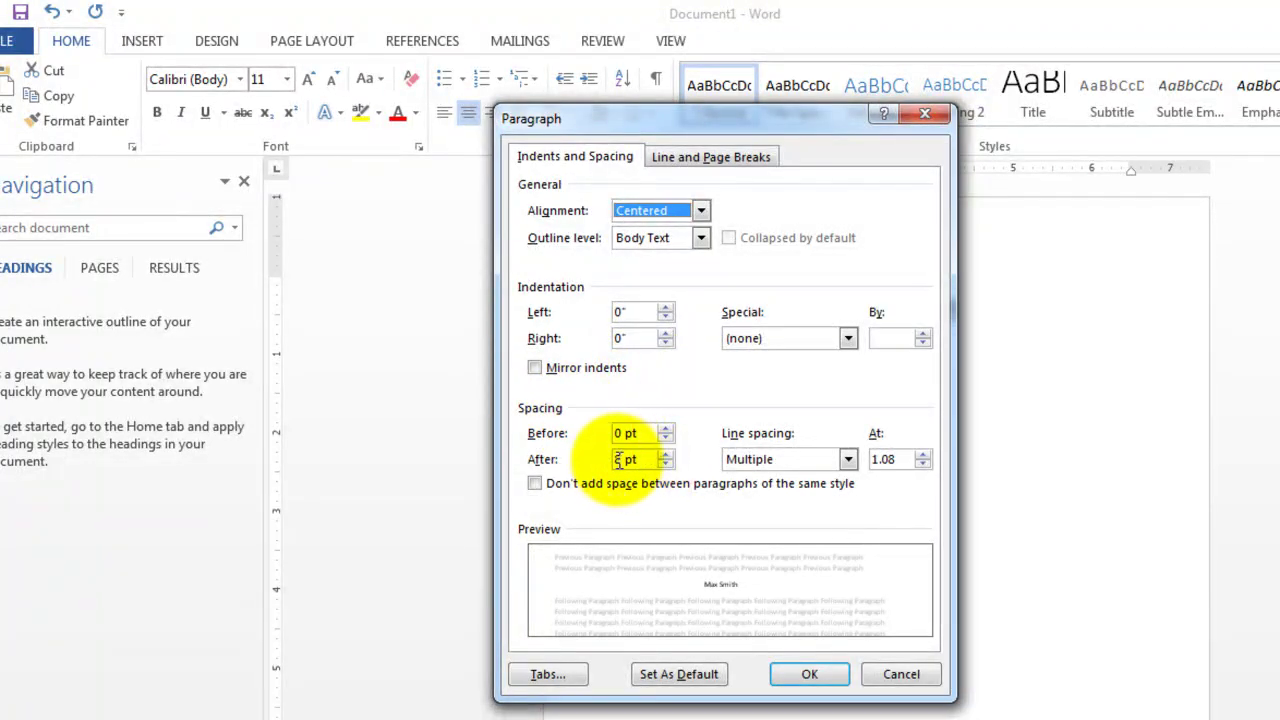
pyautogui.click(664, 464)
pyautogui.click(662, 465)
pyautogui.click(662, 465)
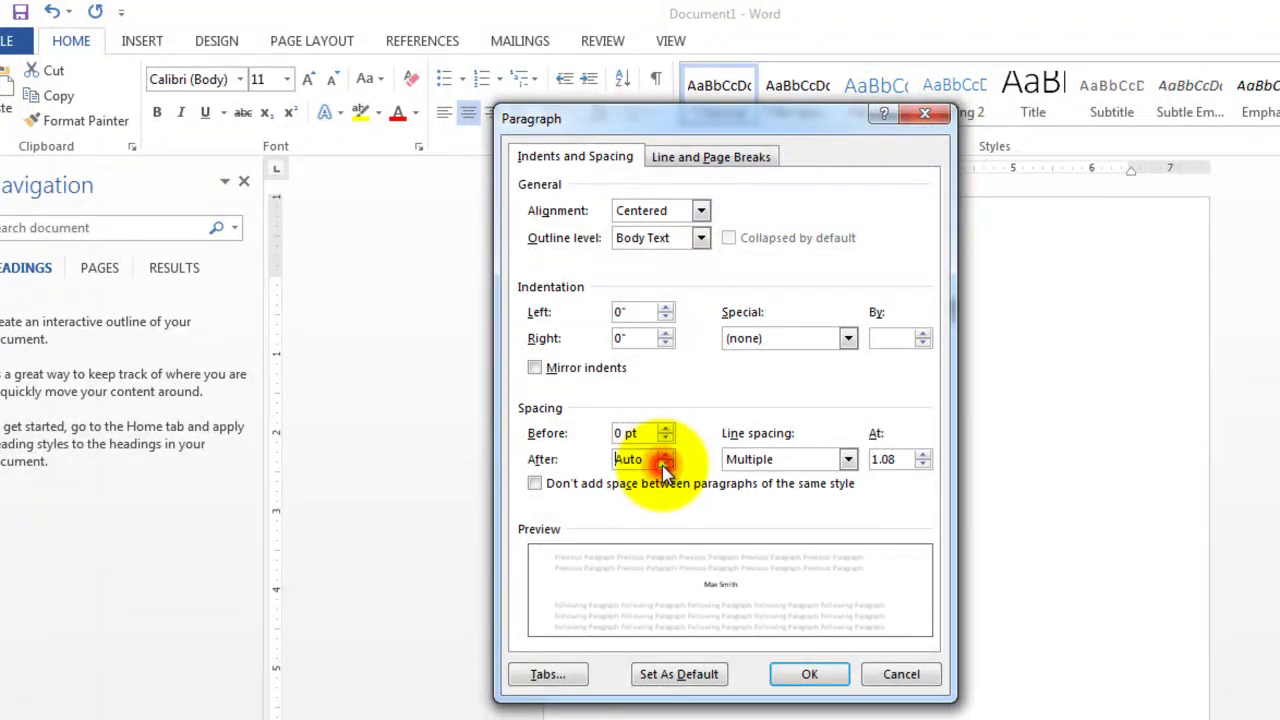
pyautogui.click(664, 453)
pyautogui.click(810, 674)
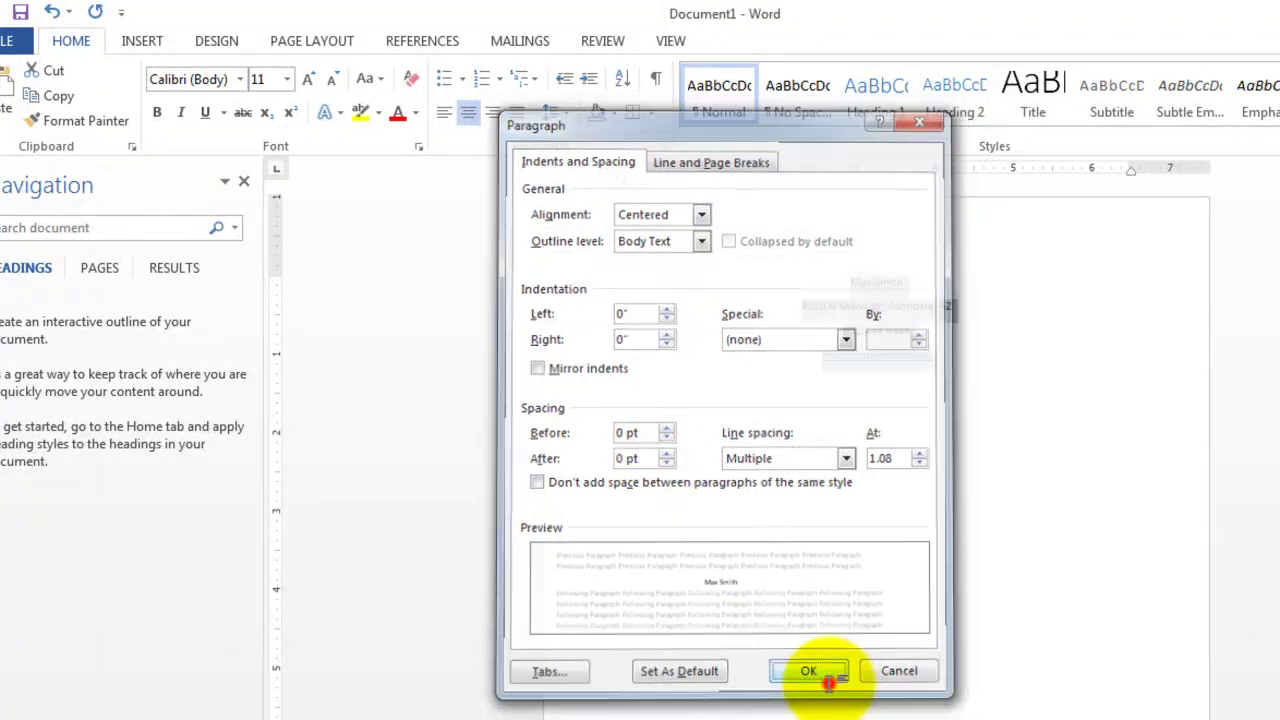
pyautogui.click(872, 370)
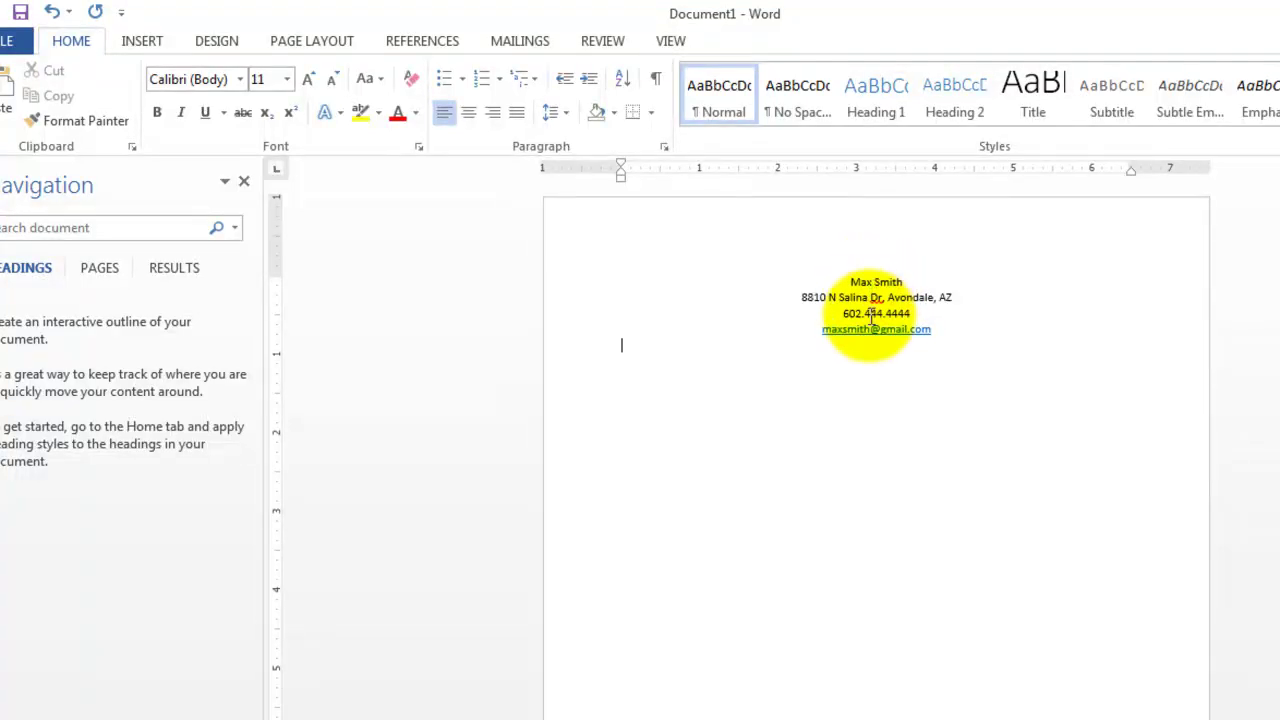
# Enlarge the name line at the top to font size 24
pyautogui.click(842, 281)
pyautogui.moveTo(842, 281); pyautogui.dragTo(904, 282)
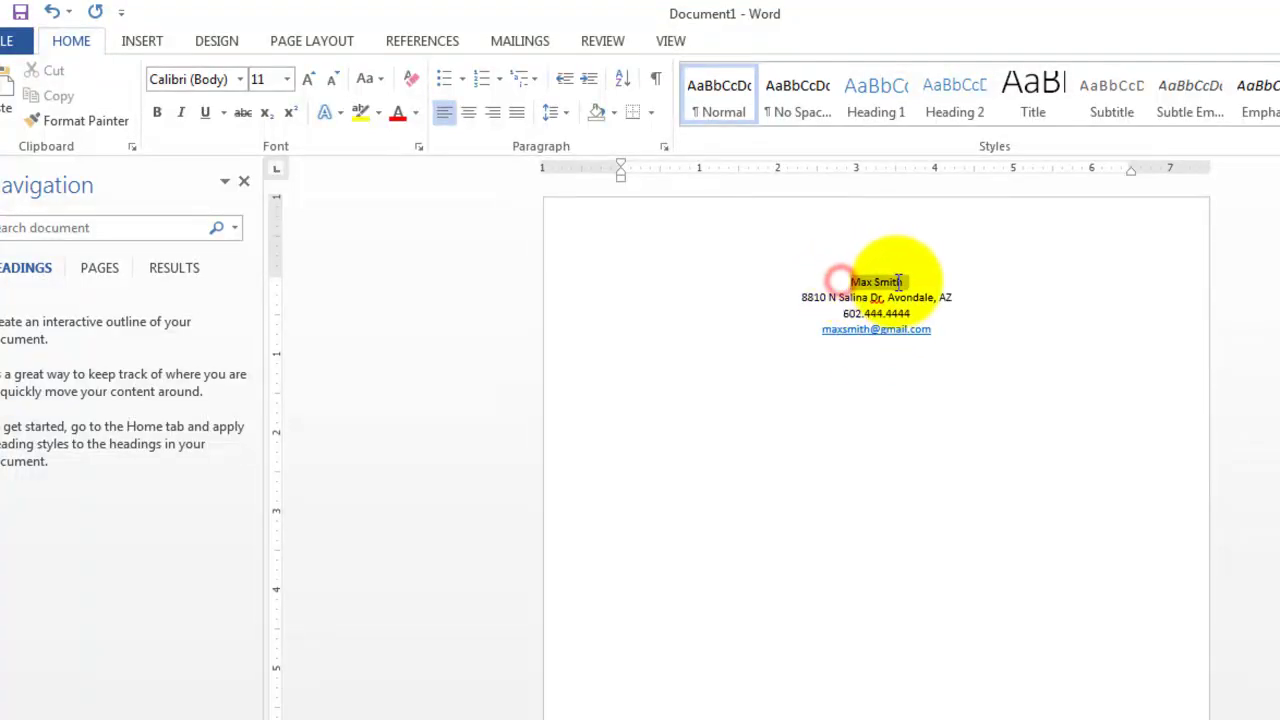
pyautogui.click(312, 79)
pyautogui.click(312, 79)
pyautogui.click(312, 79)
pyautogui.click(312, 79)
pyautogui.click(312, 79)
pyautogui.click(312, 79)
pyautogui.click(312, 78)
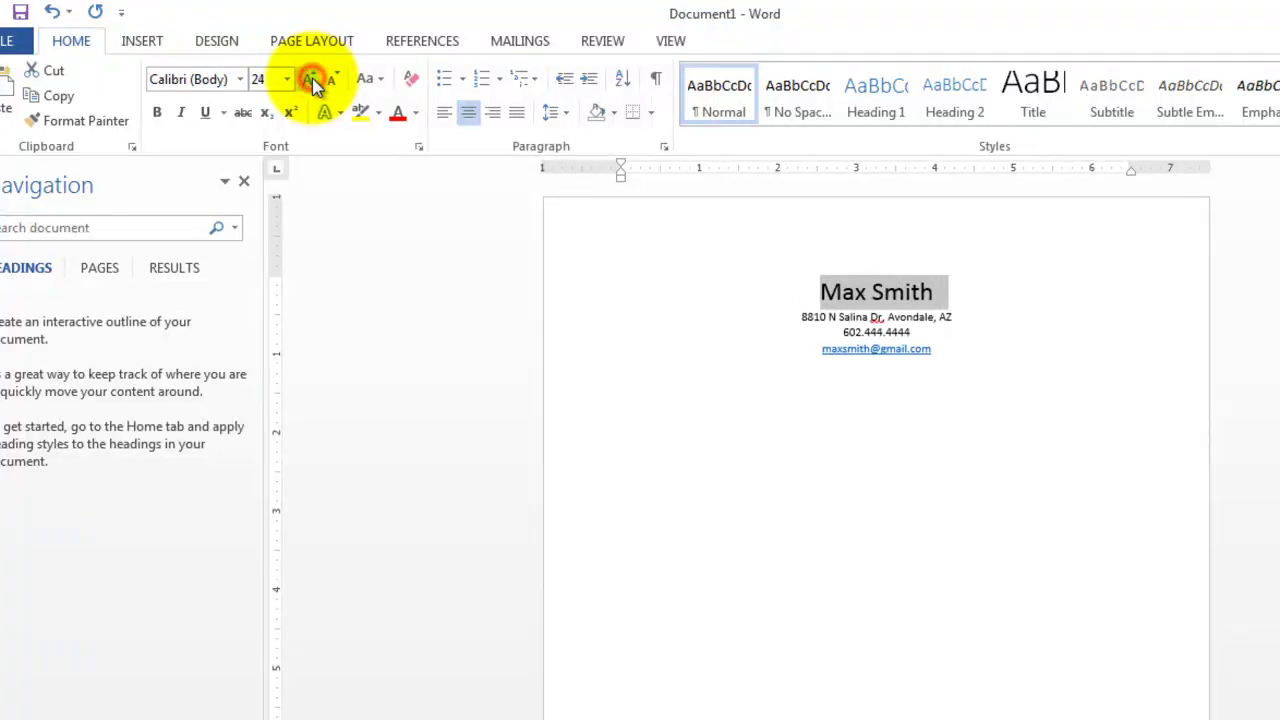
pyautogui.click(312, 78)
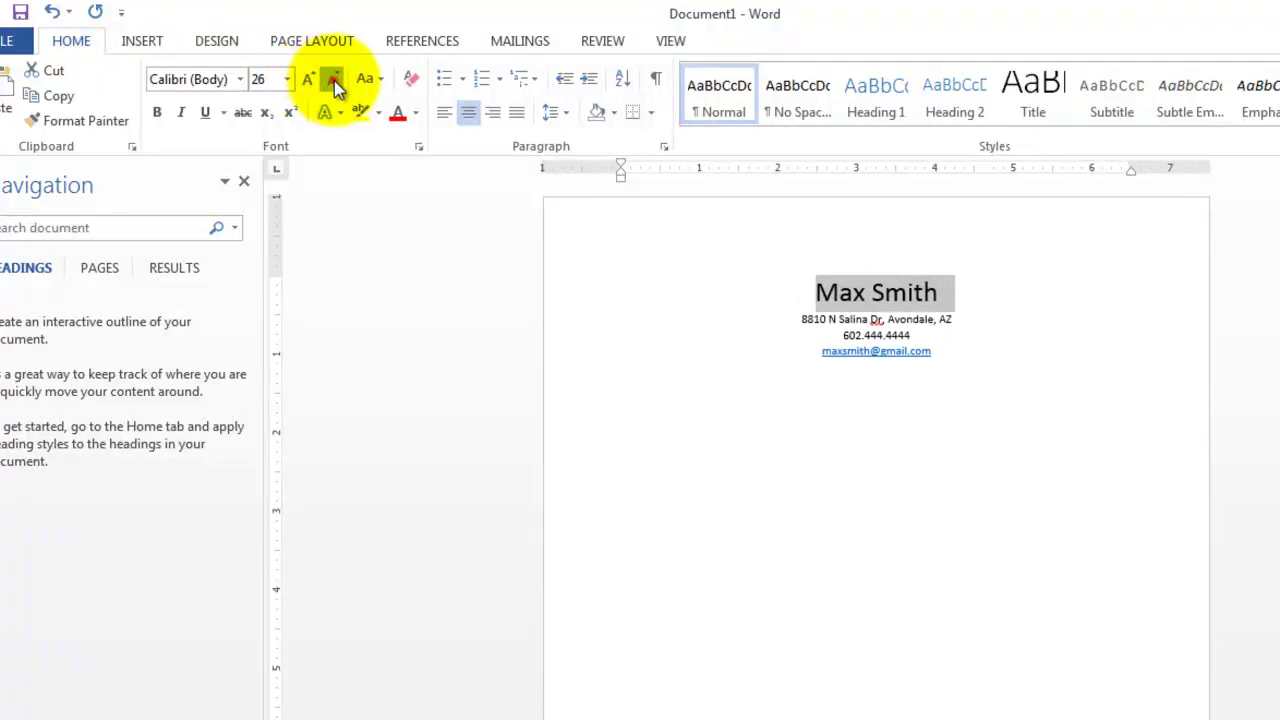
pyautogui.click(331, 80)
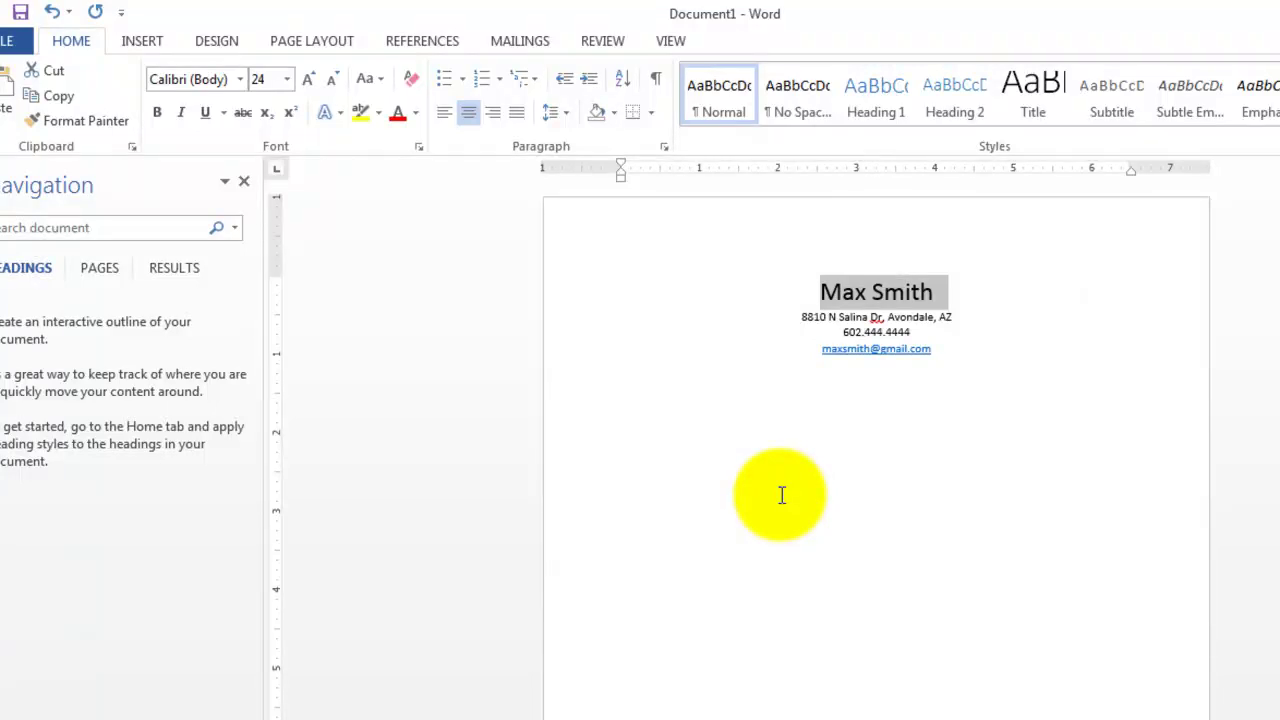
pyautogui.click(722, 330)
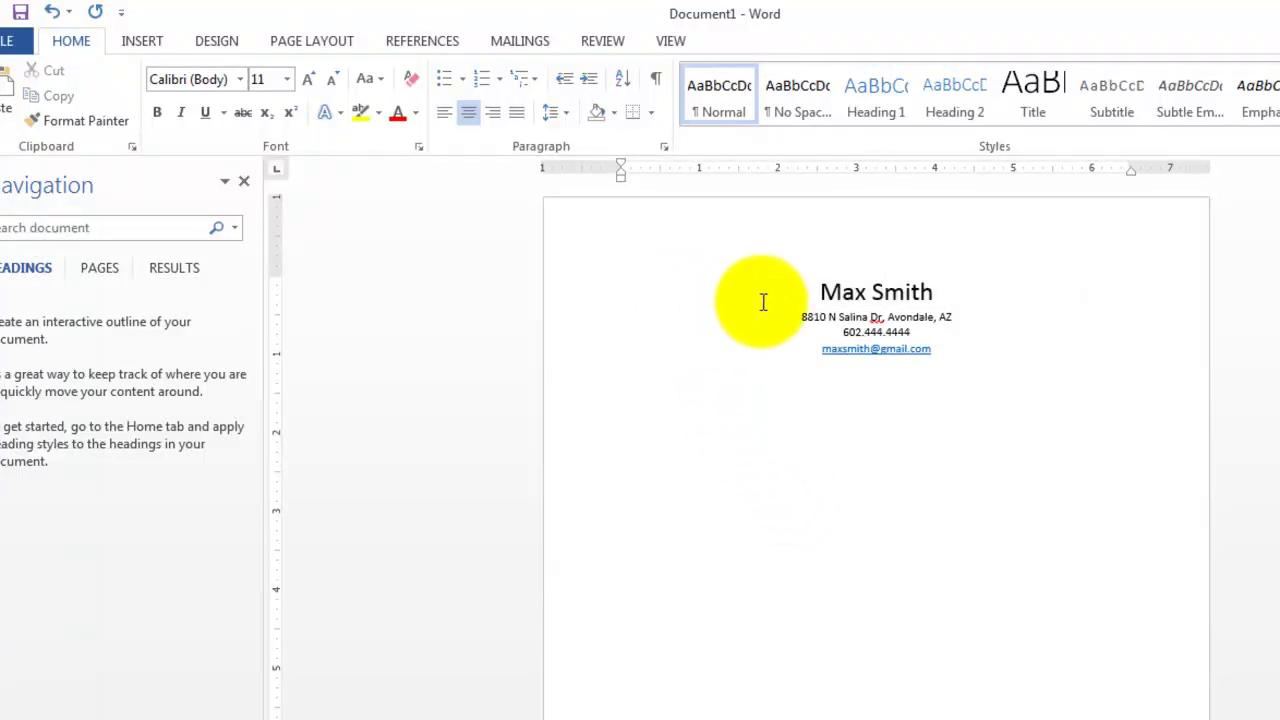
# Set all the document text to Times New Roman
pyautogui.hotkey('ctrl', 'a')
pyautogui.click(242, 81)
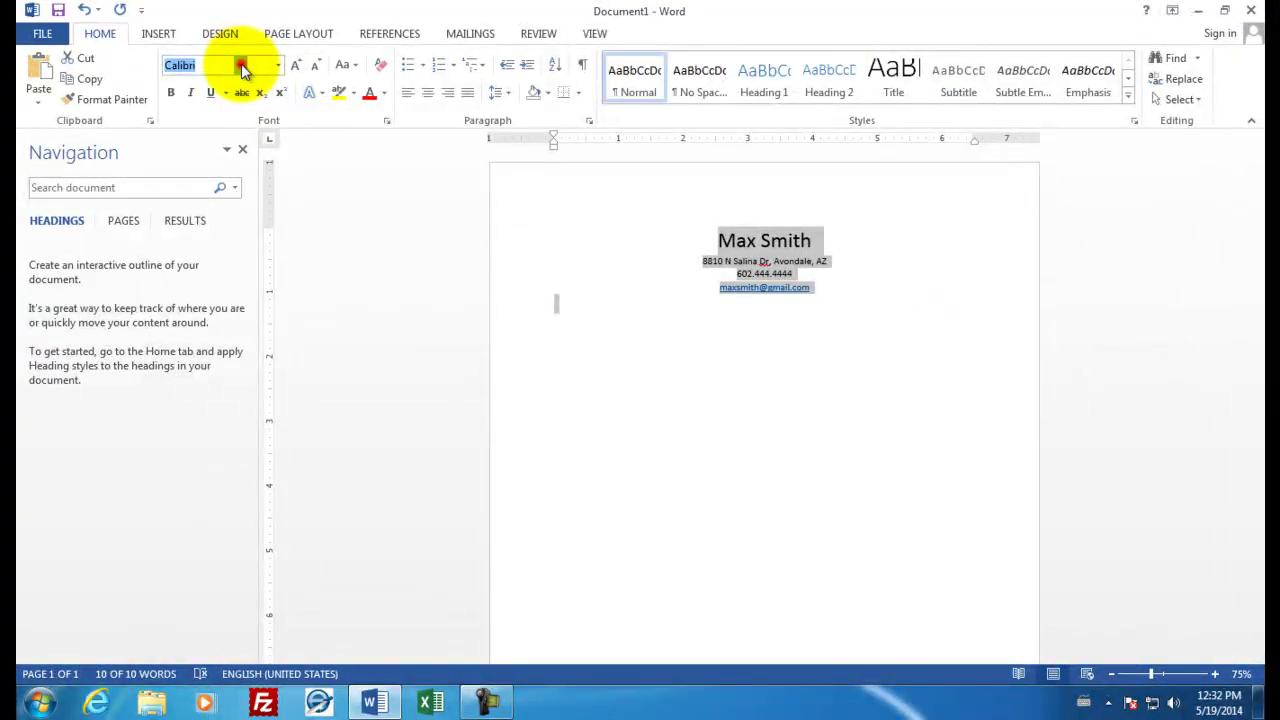
pyautogui.click(241, 66)
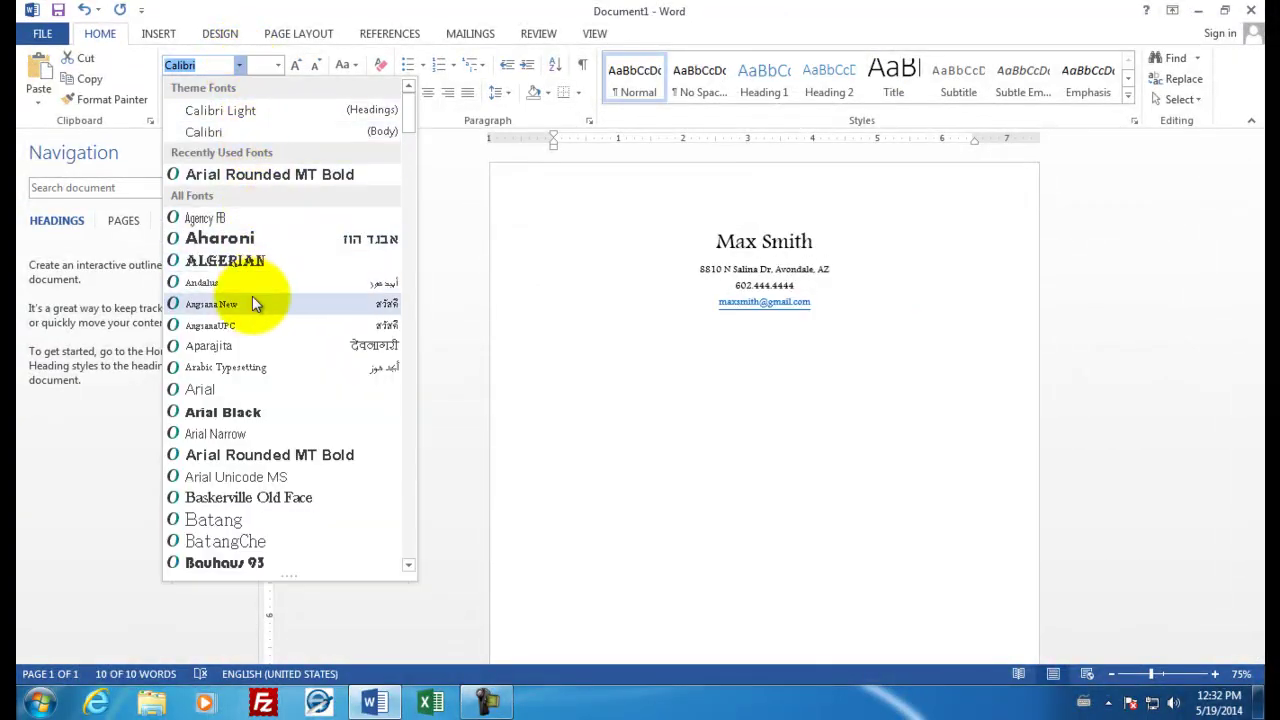
pyautogui.scroll(-12, 252, 434)
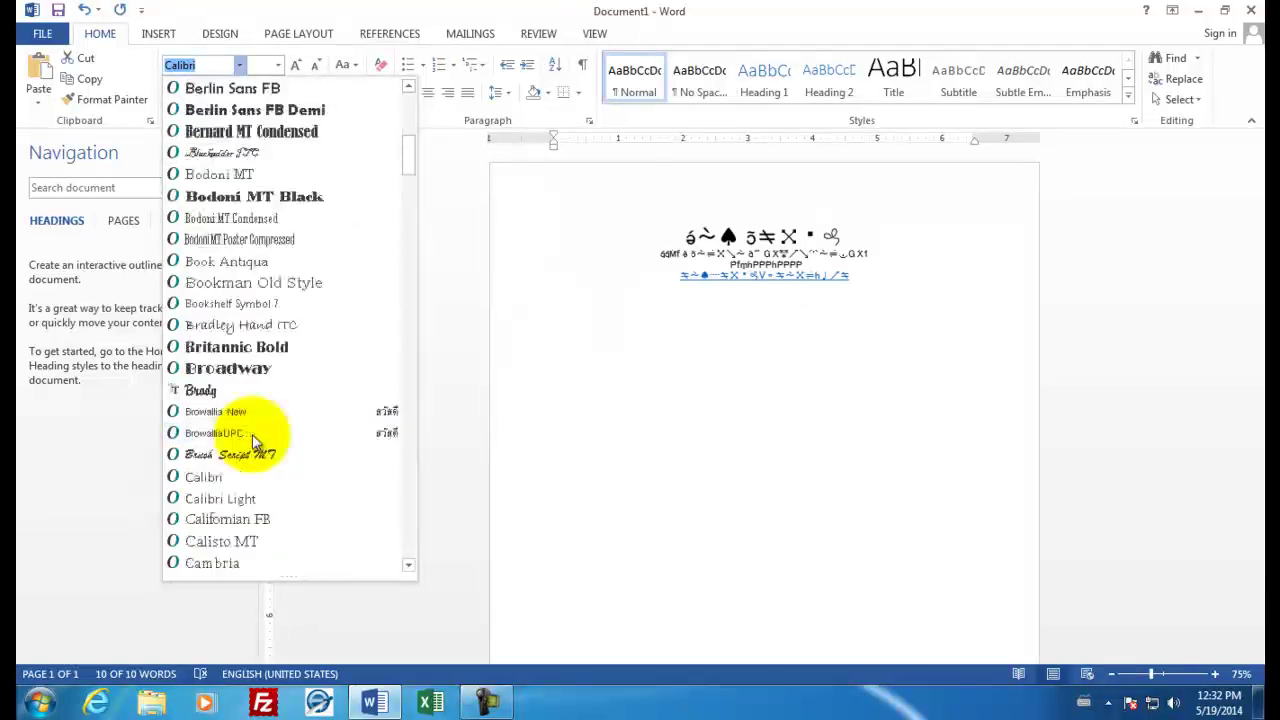
pyautogui.scroll(-20, 252, 434)
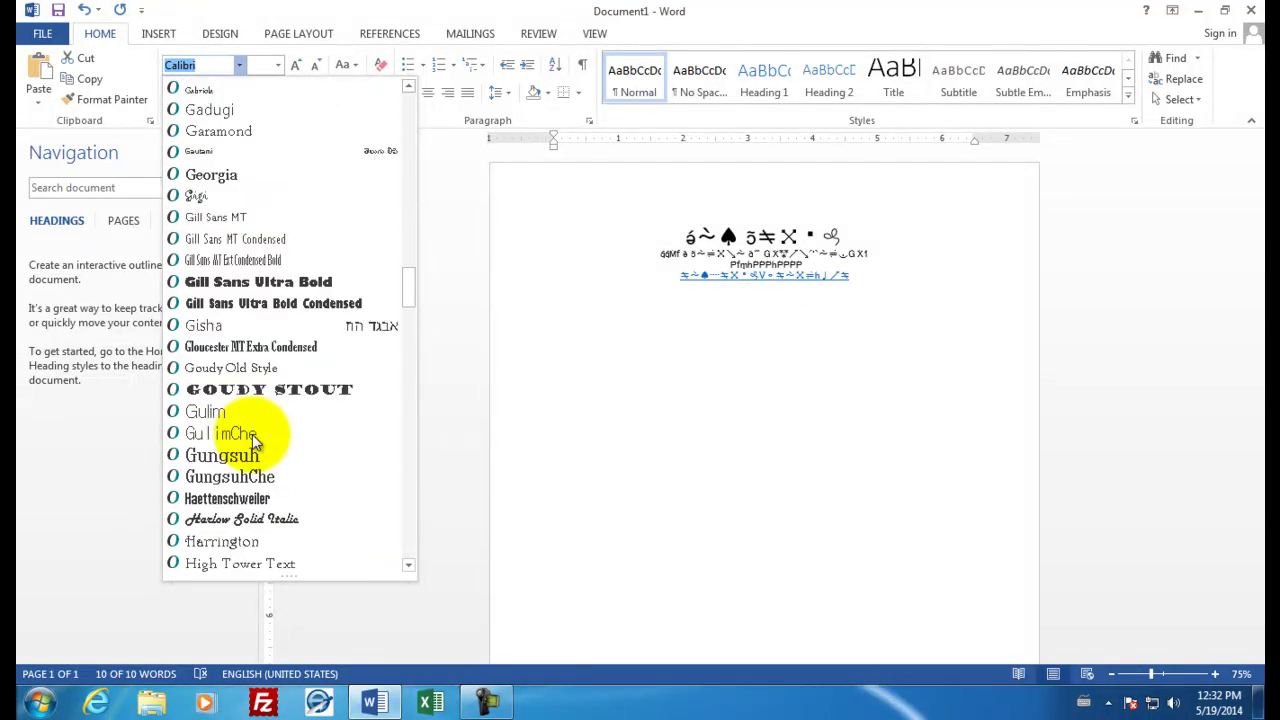
pyautogui.scroll(-20, 252, 434)
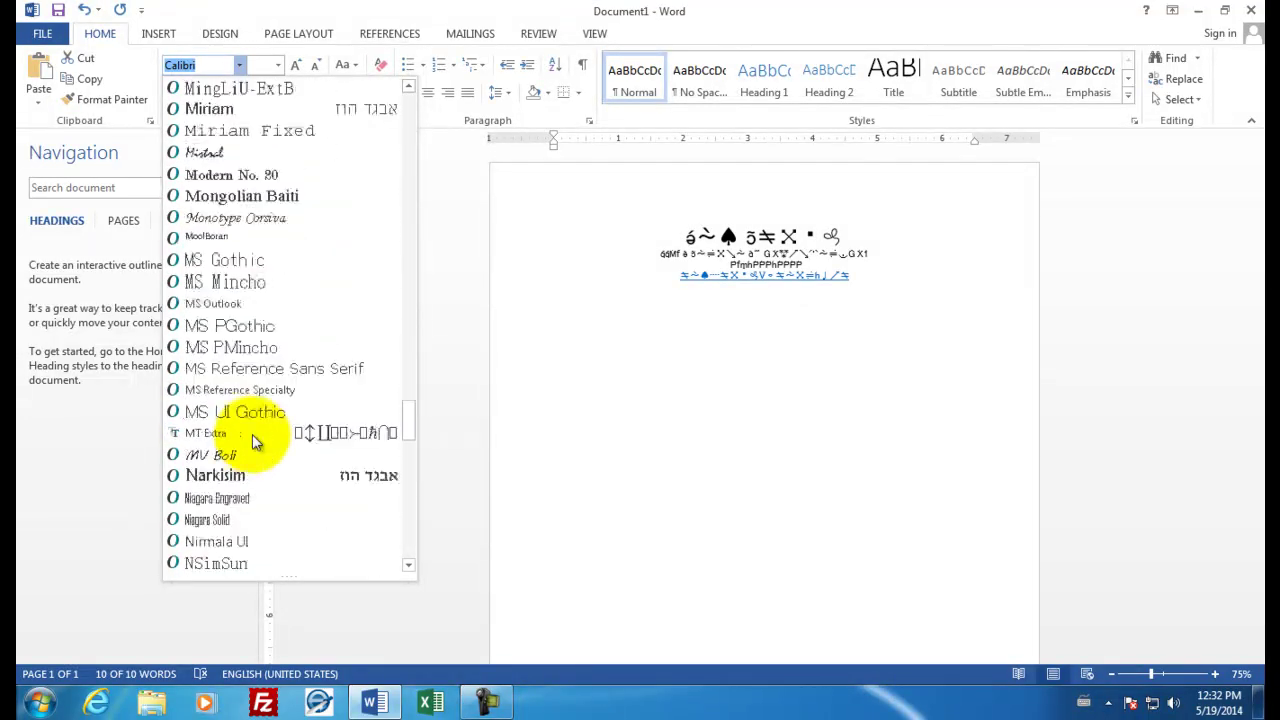
pyautogui.scroll(-5, 252, 434)
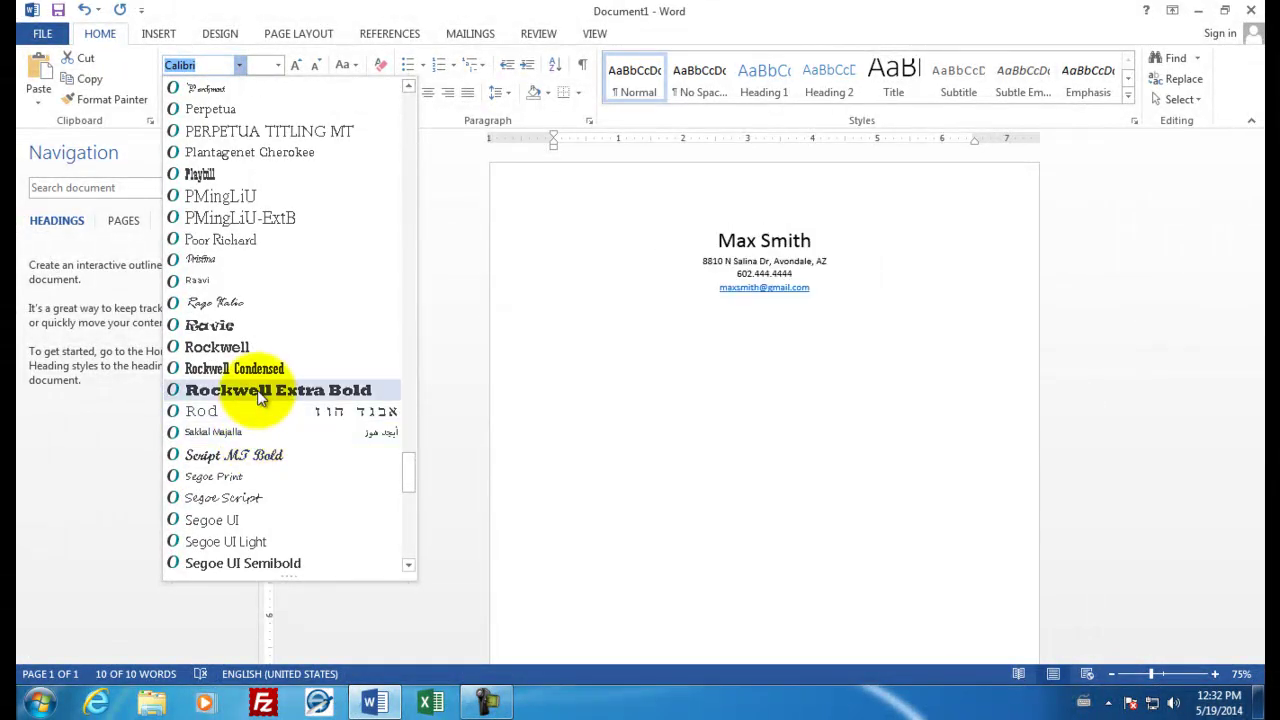
pyautogui.scroll(-3, 257, 390)
pyautogui.scroll(-8, 257, 390)
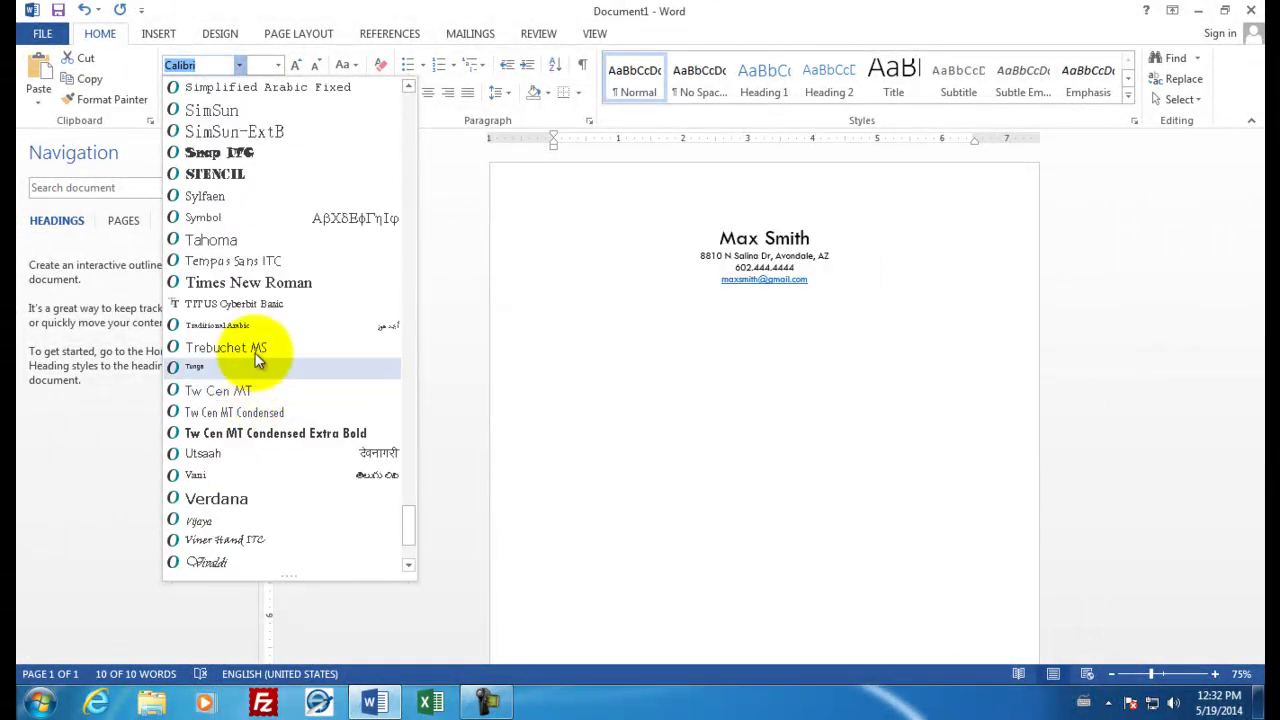
pyautogui.click(250, 284)
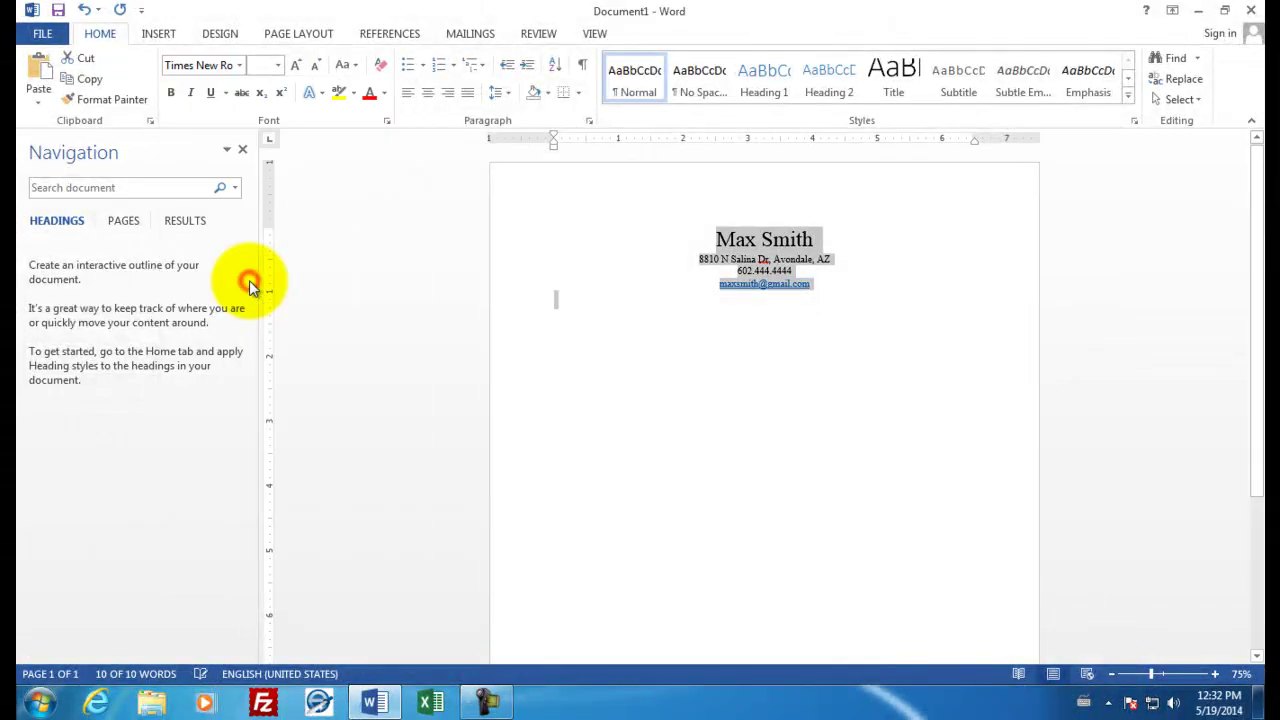
# Insert a 2-column, 3-row table on the empty line below the header
pyautogui.click(576, 308)
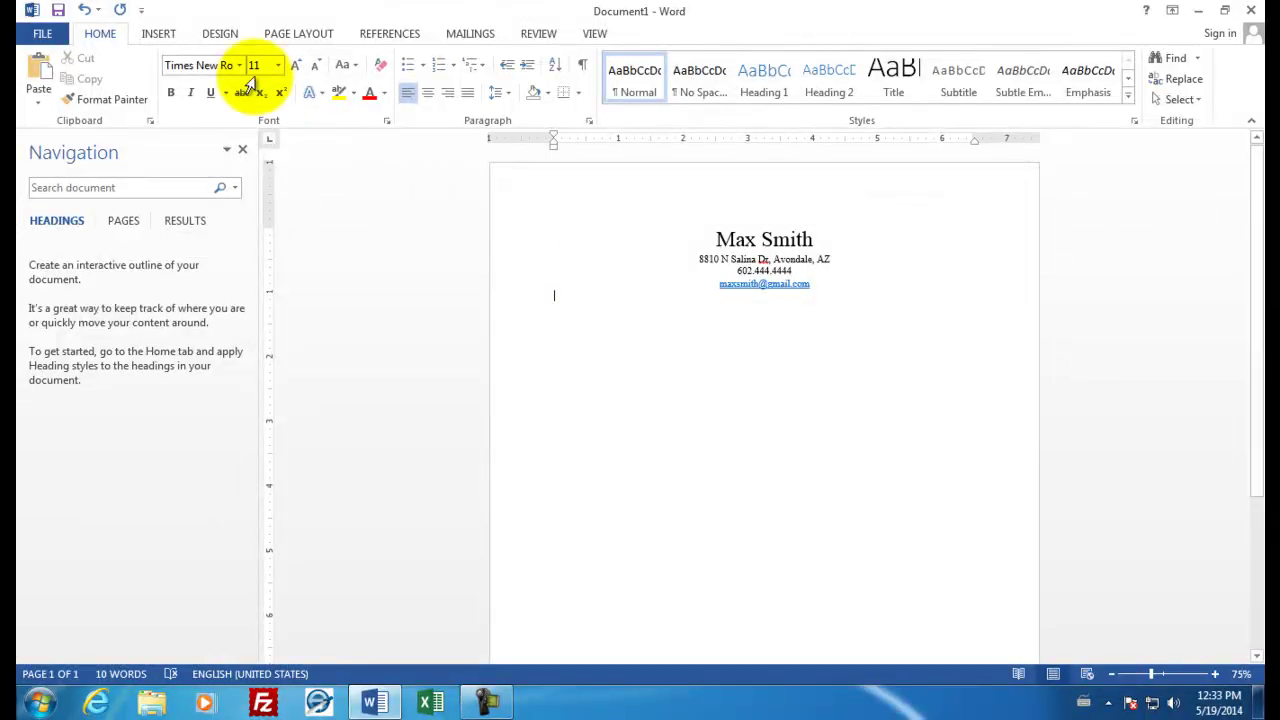
pyautogui.click(157, 31)
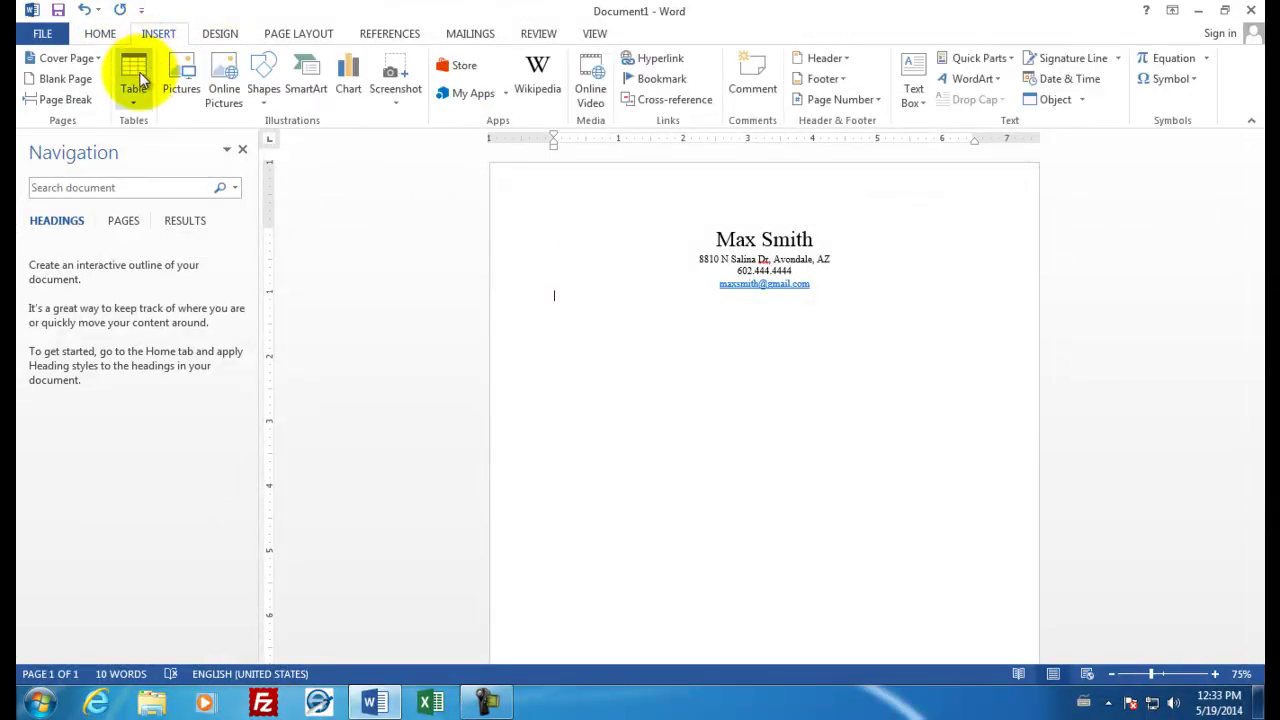
pyautogui.click(137, 102)
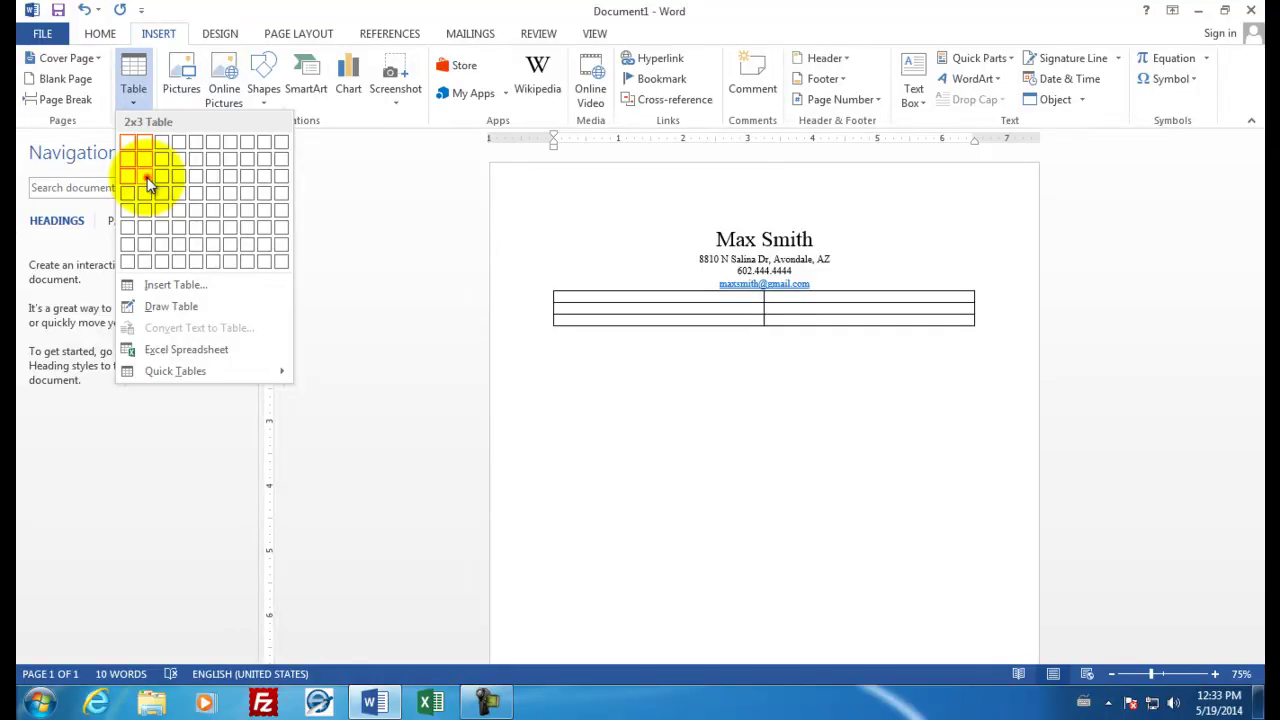
pyautogui.click(147, 183)
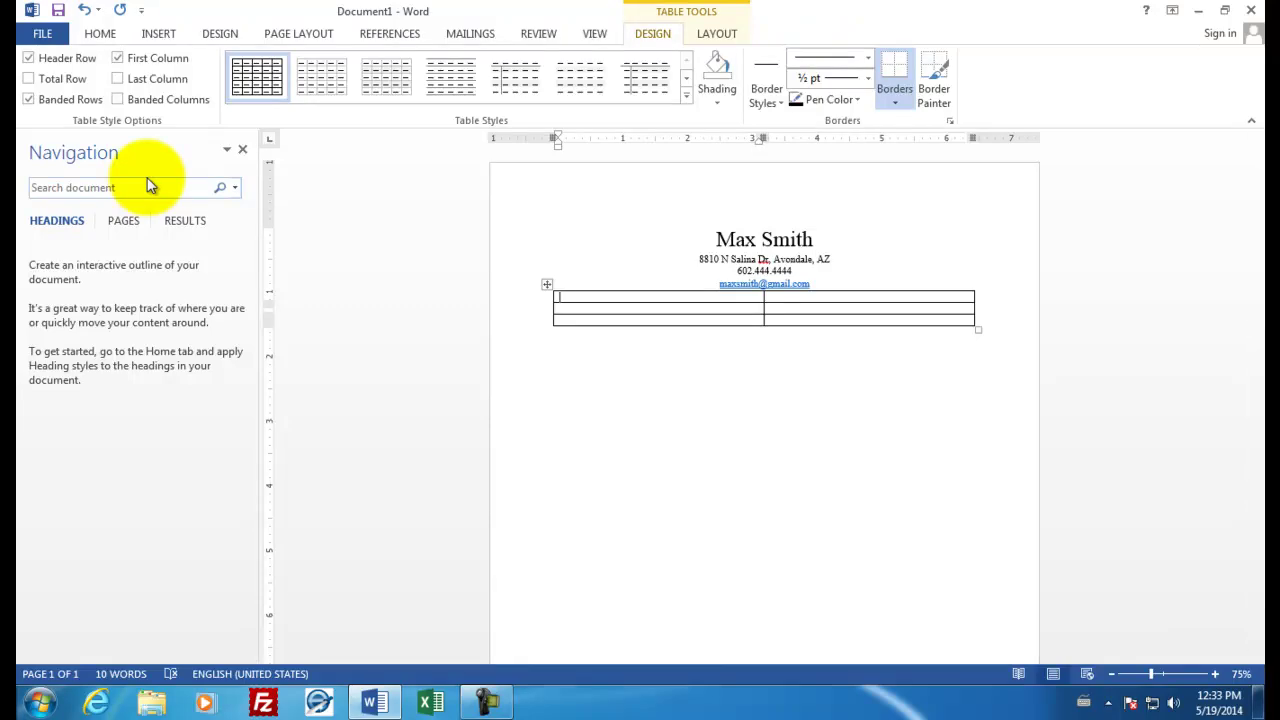
# Fill the first row: Education beside Westview High School, May 2018 diploma, Sophomore GPA 3.24
pyautogui.write('Education')
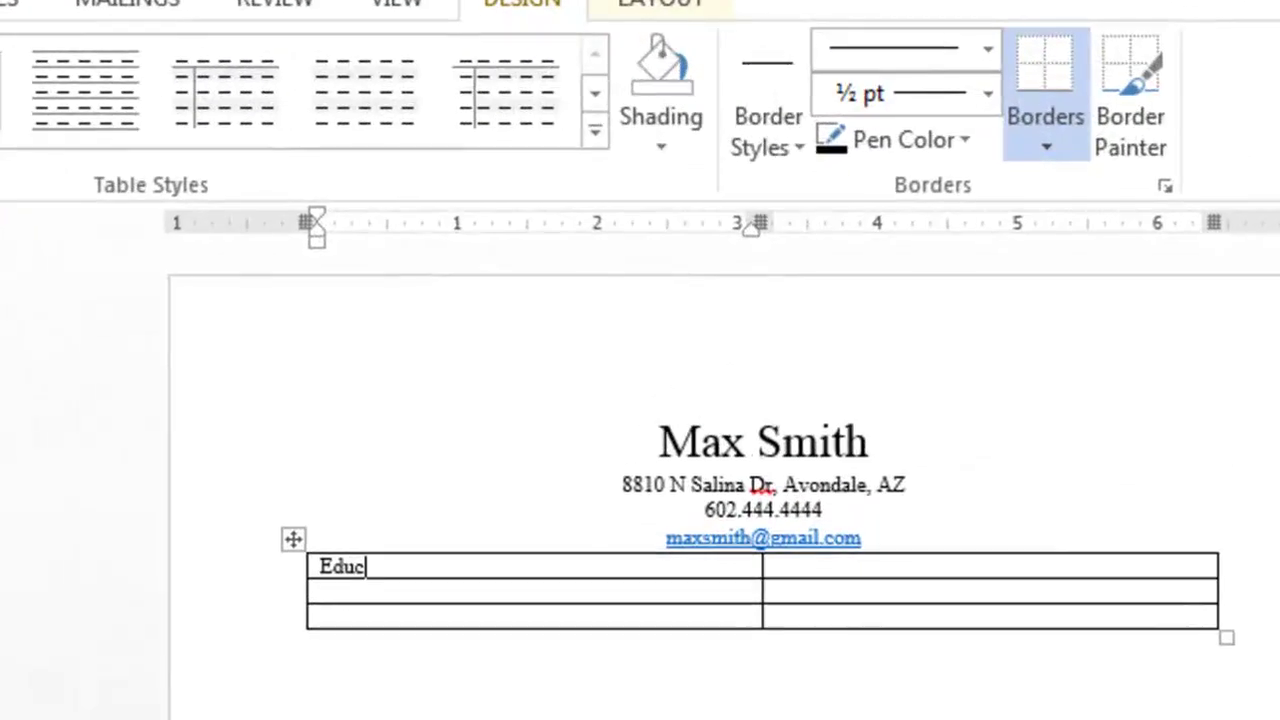
pyautogui.press('Tab')
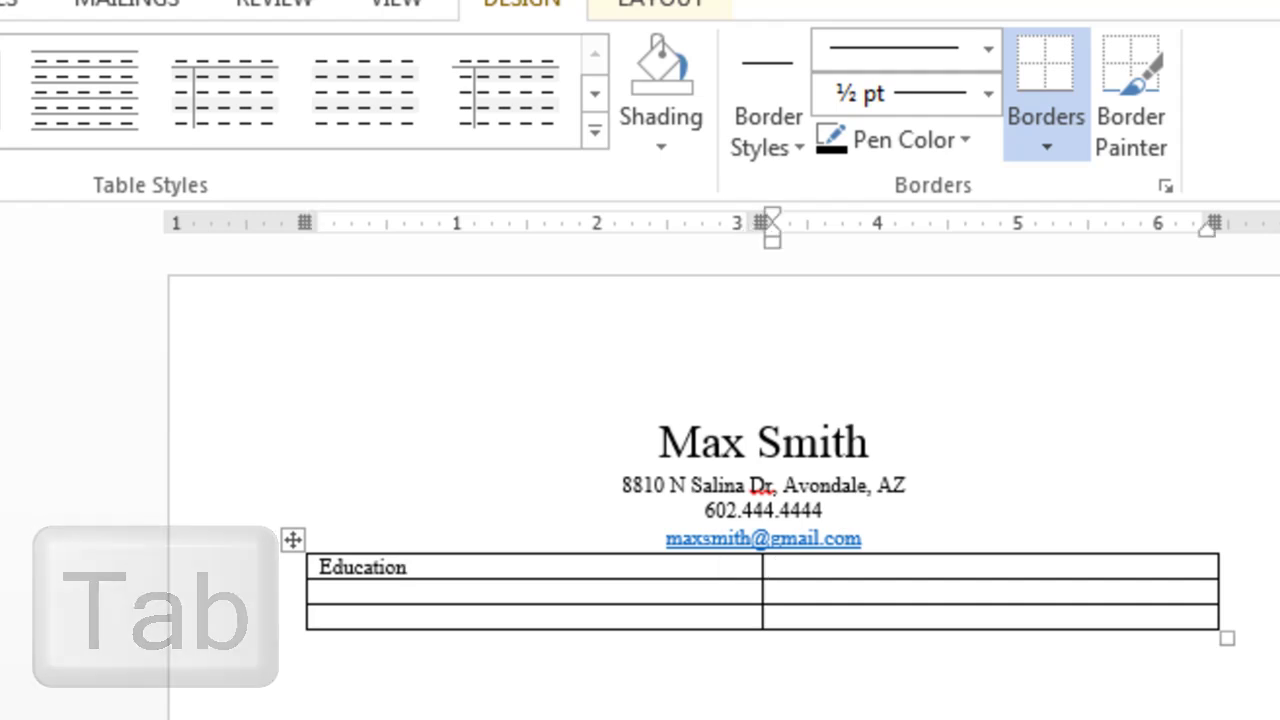
pyautogui.write('Westview Hi')
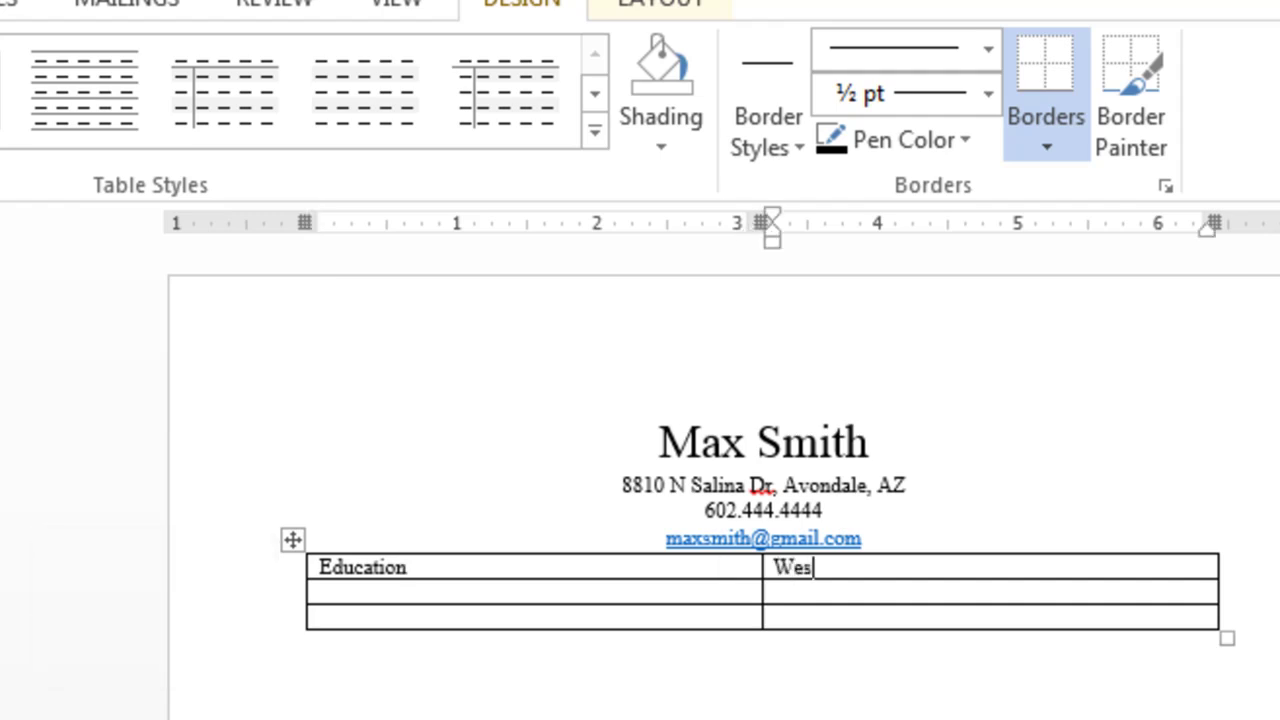
pyautogui.write('g')
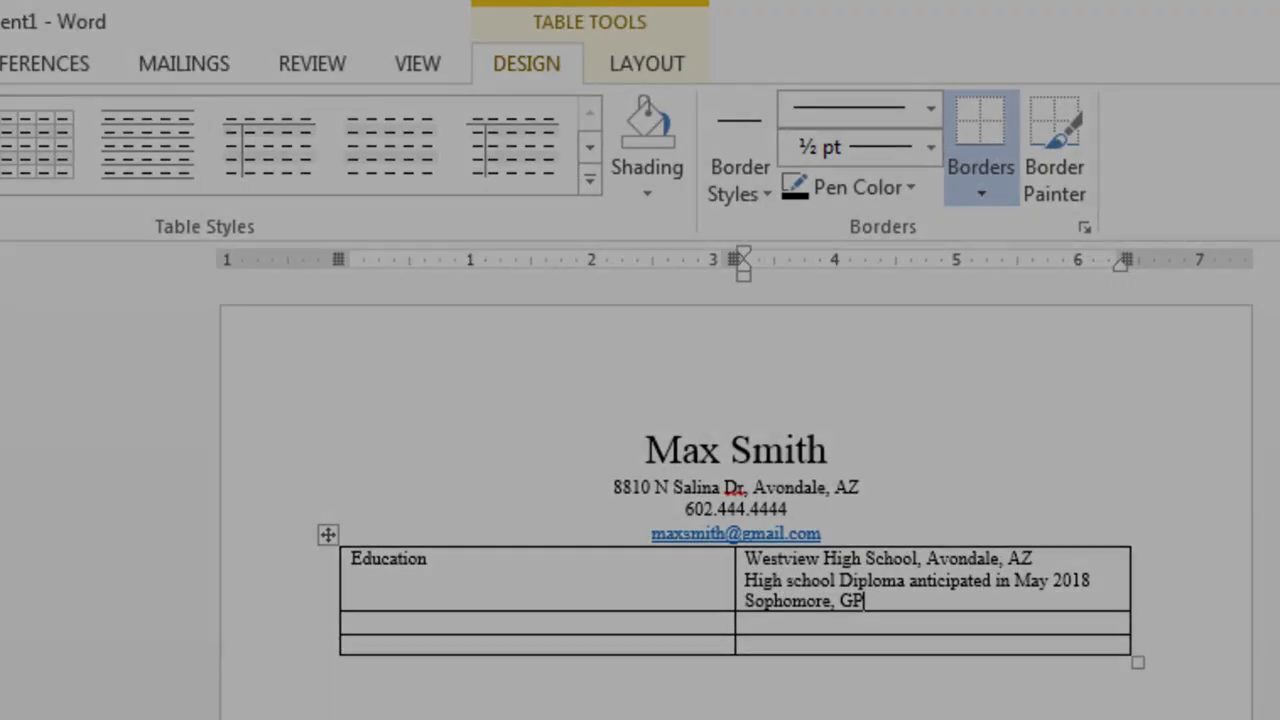
pyautogui.write('A 3.')
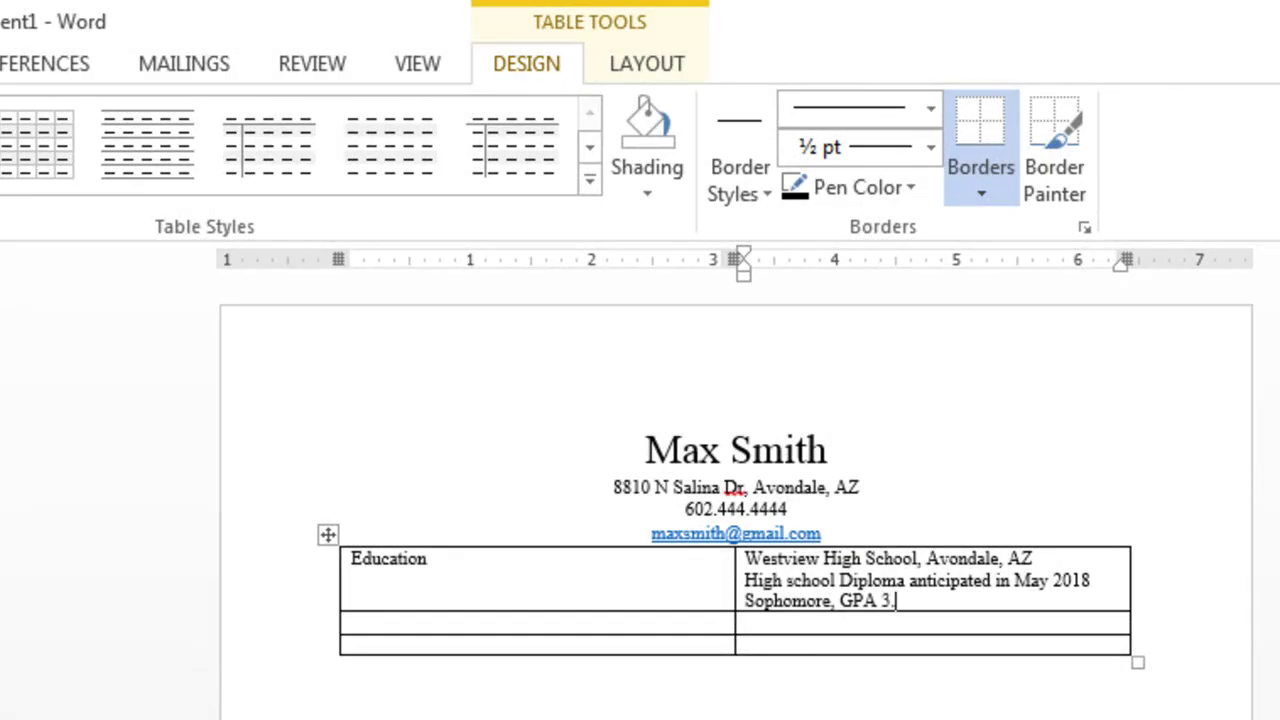
pyautogui.write('24')
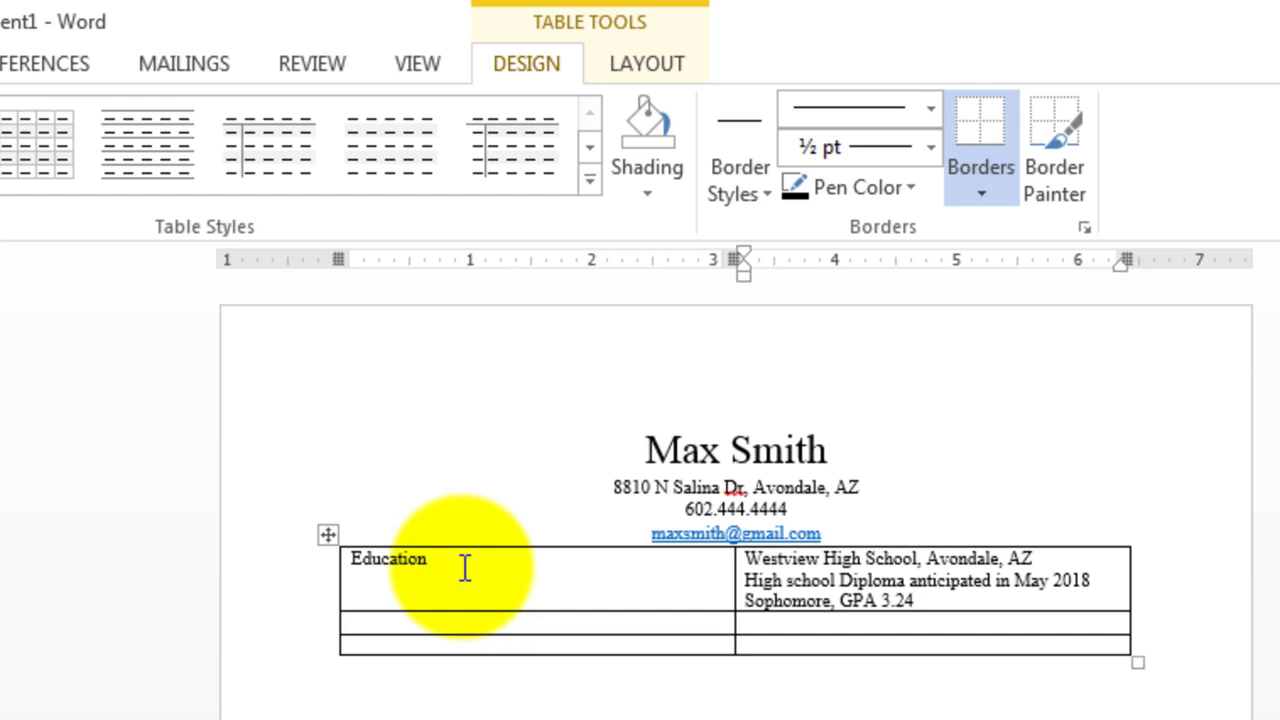
# Fill the second row with Electives beside Art and Computer Technology
pyautogui.click(392, 622)
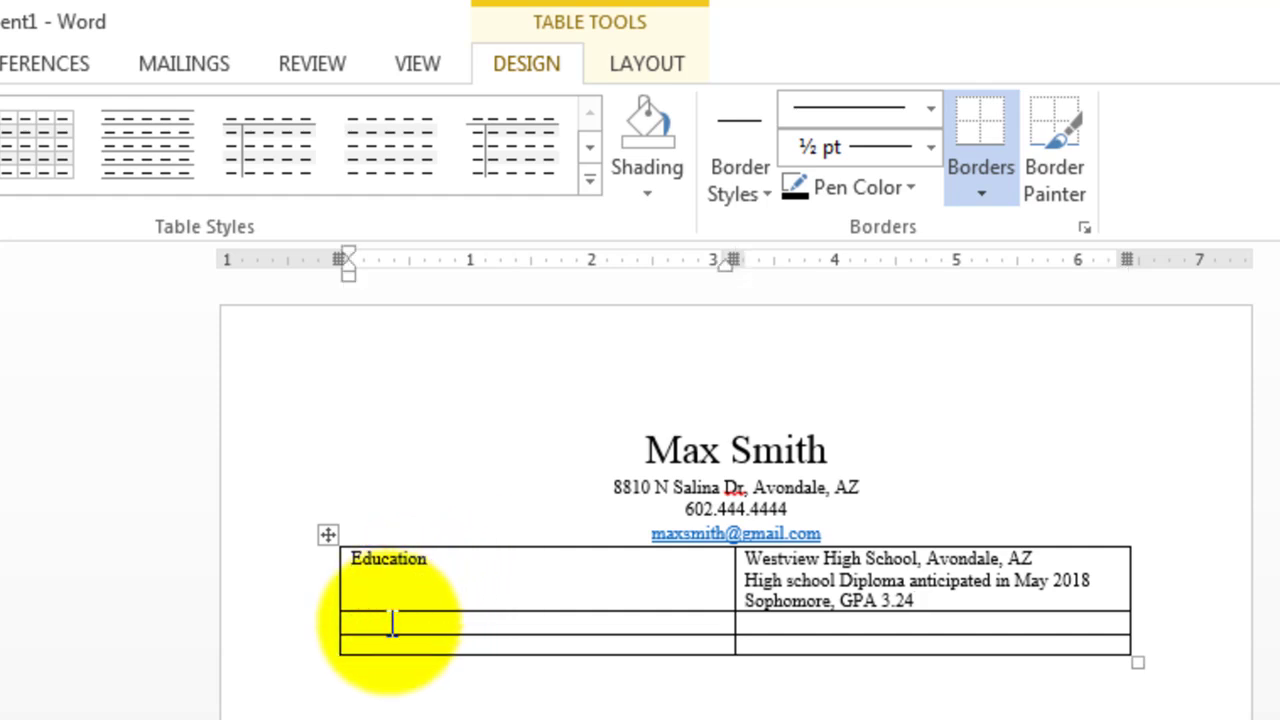
pyautogui.write('Electives')
pyautogui.press('Tab')
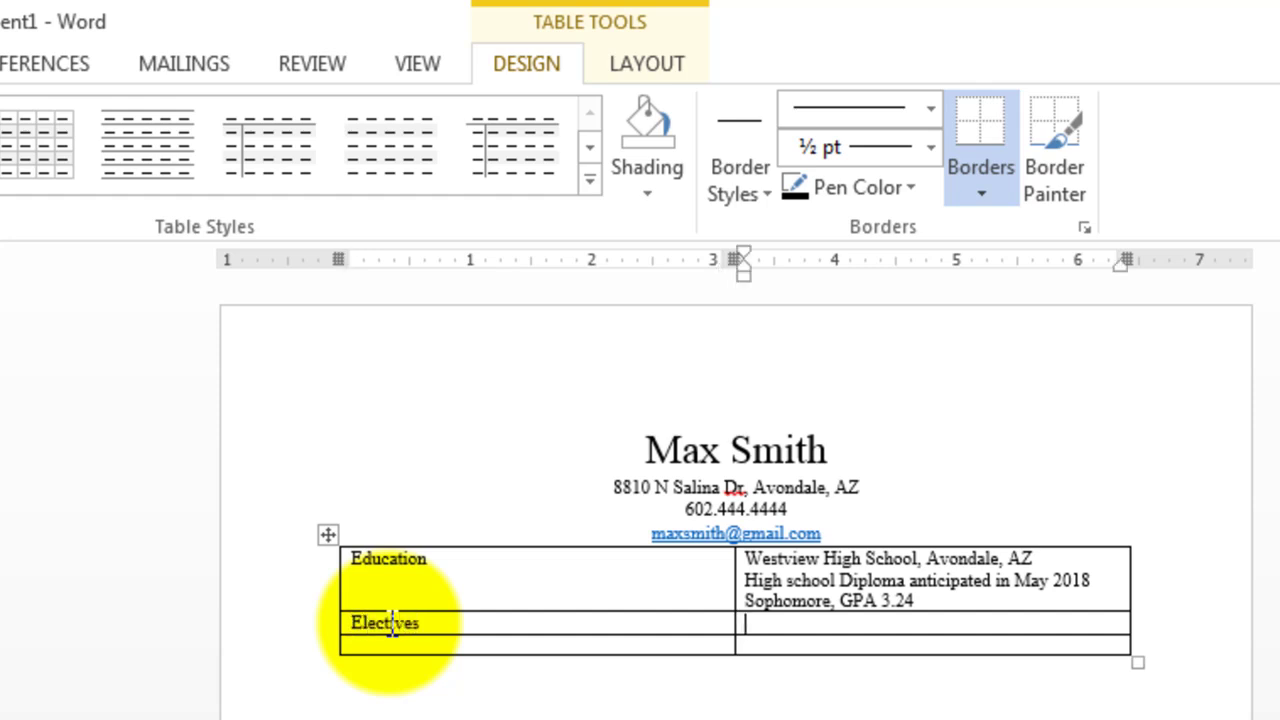
pyautogui.write('Art, Computer Technology')
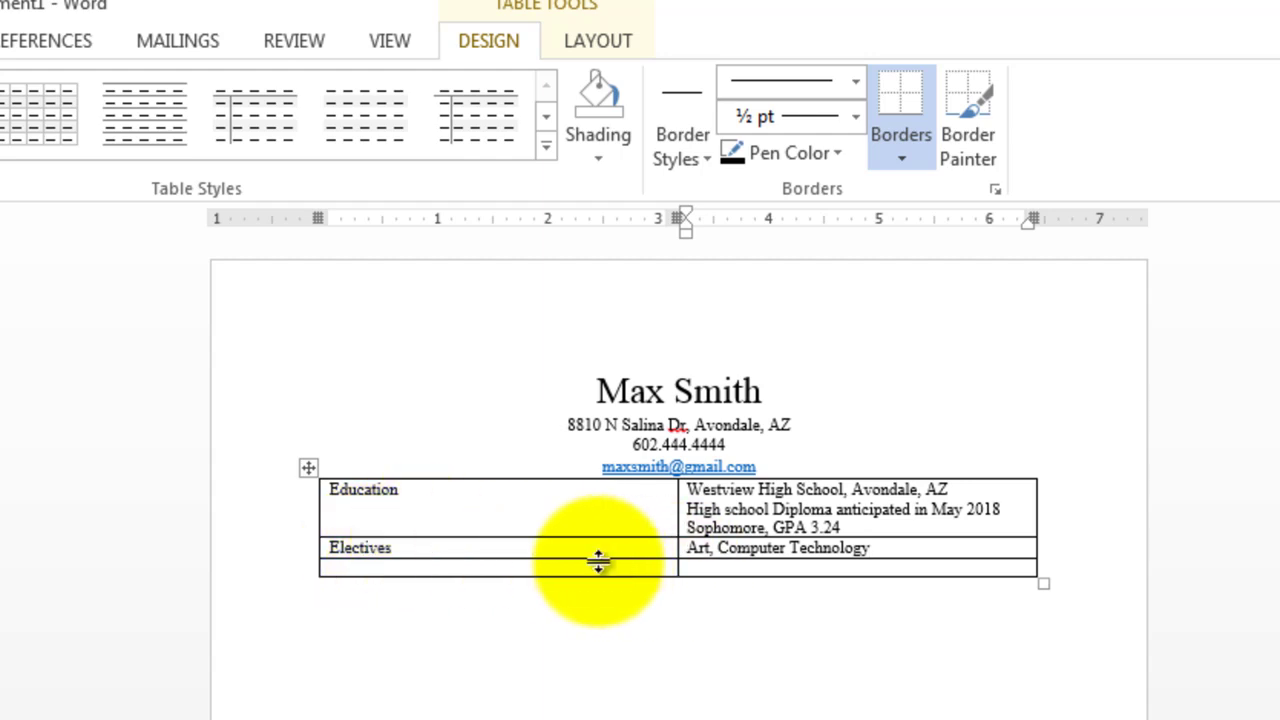
# Fill the third row with Activities beside Baseball, Band and Student Government
pyautogui.click(532, 569)
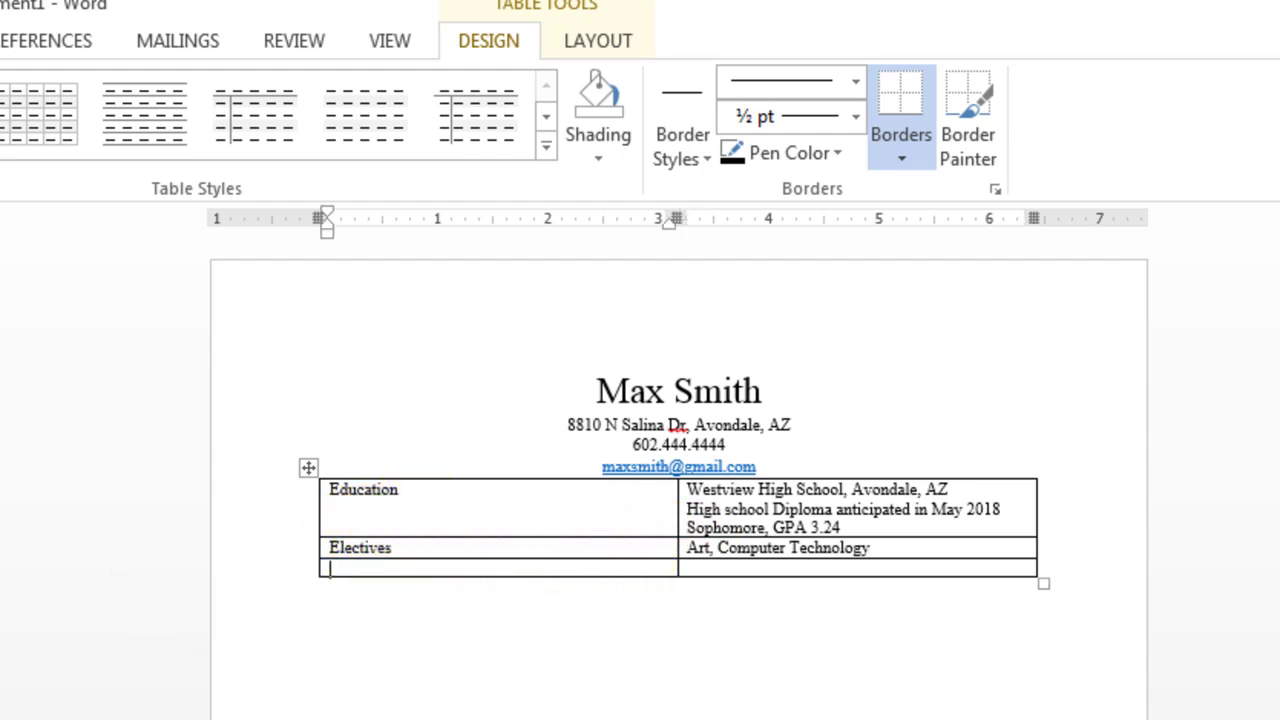
pyautogui.write('tivities')
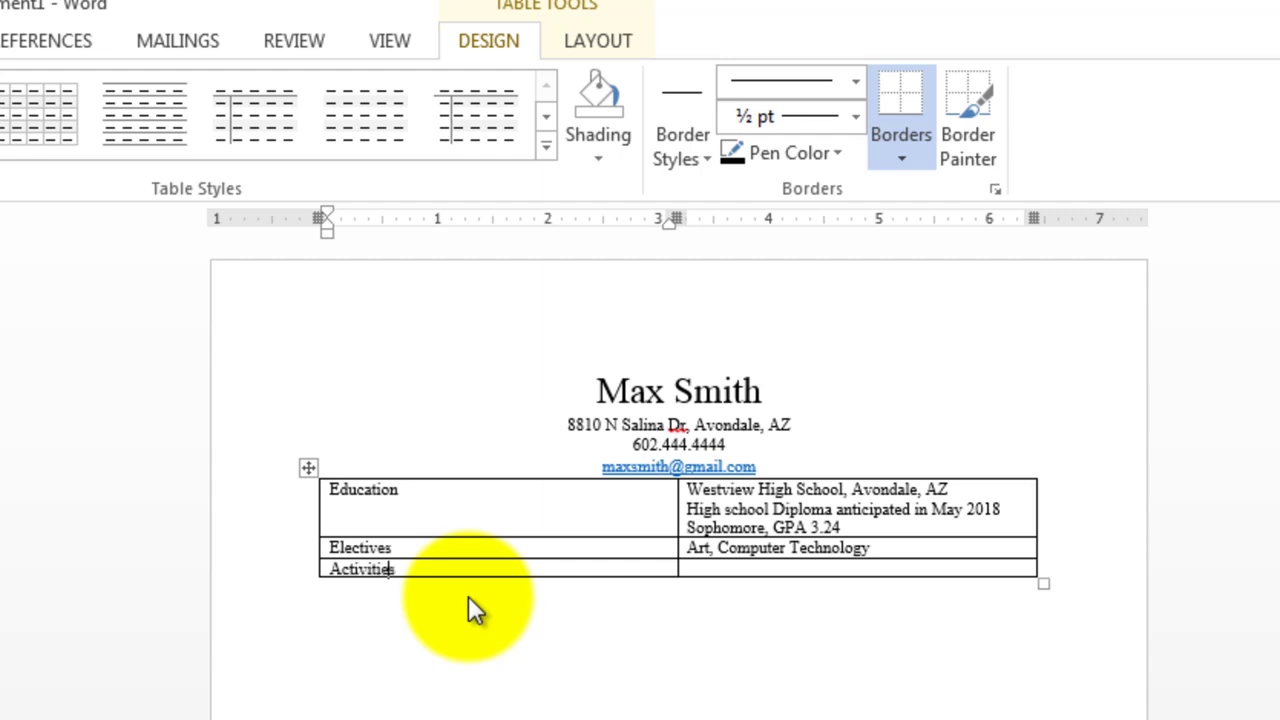
pyautogui.press('Tab')
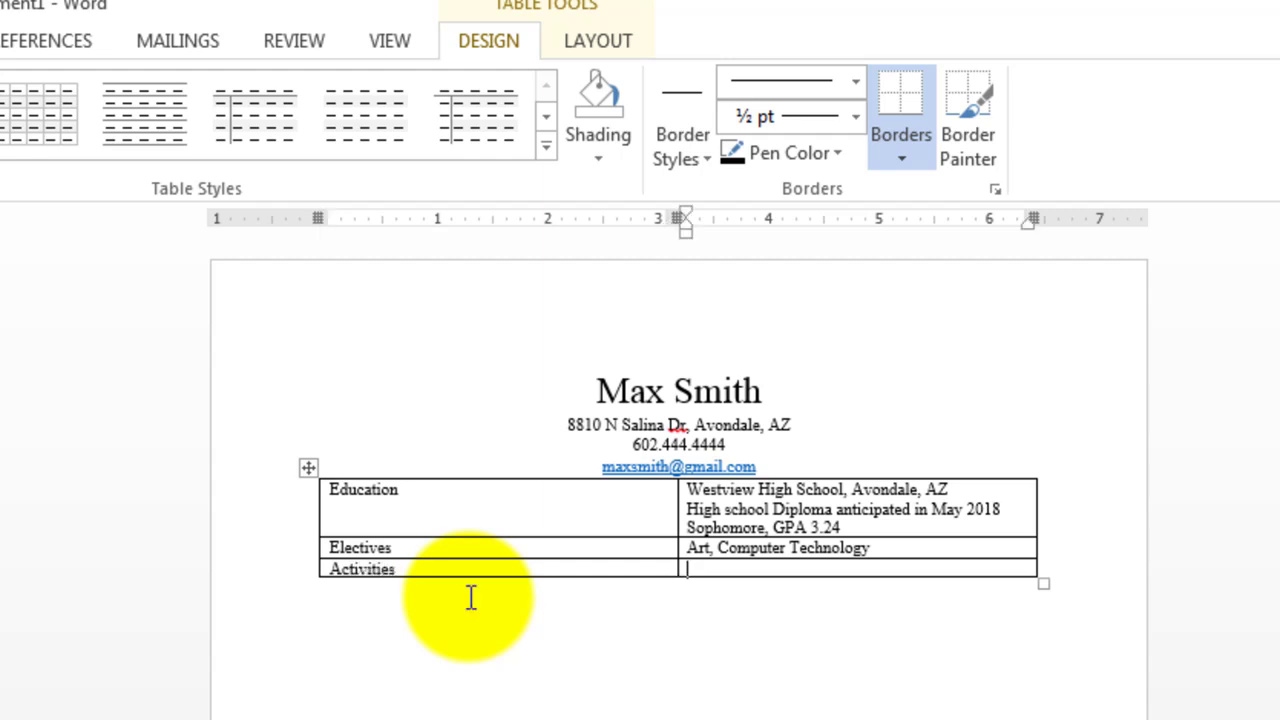
pyautogui.write('B')
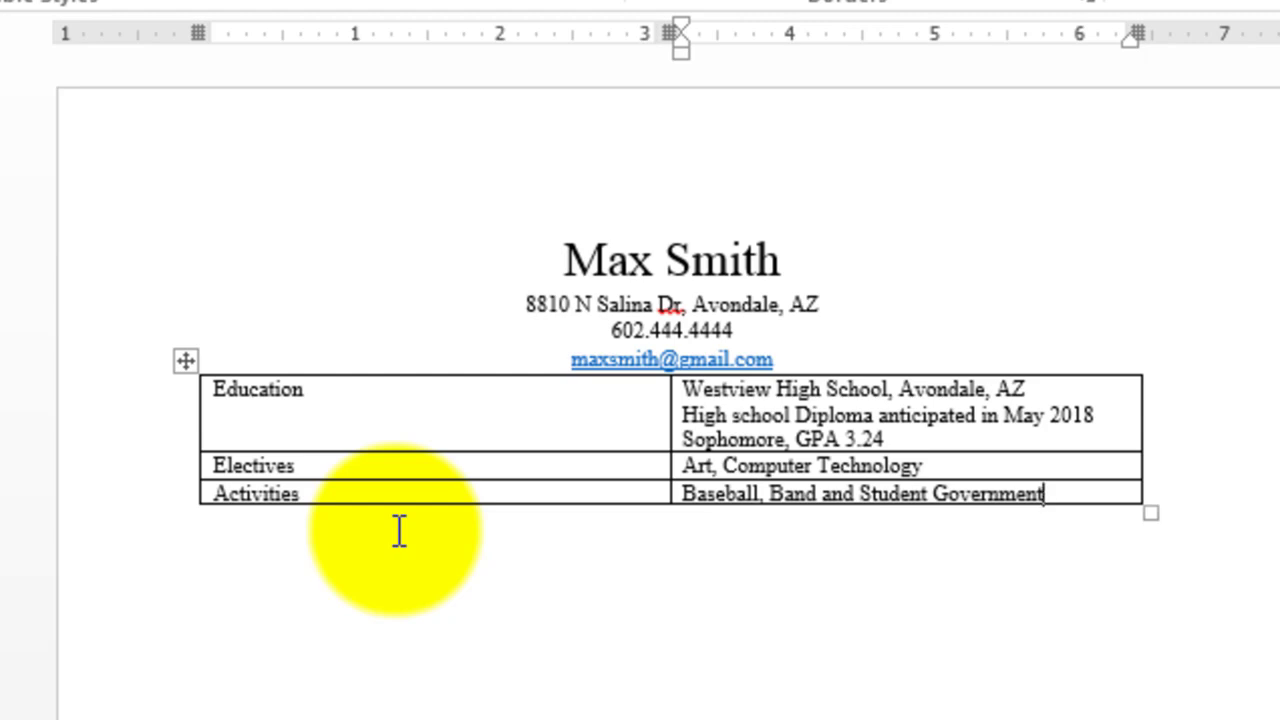
# Add a fourth row labelled Special Skills and Interests and begin its skill lines with 'Love to'
pyautogui.press('Tab')
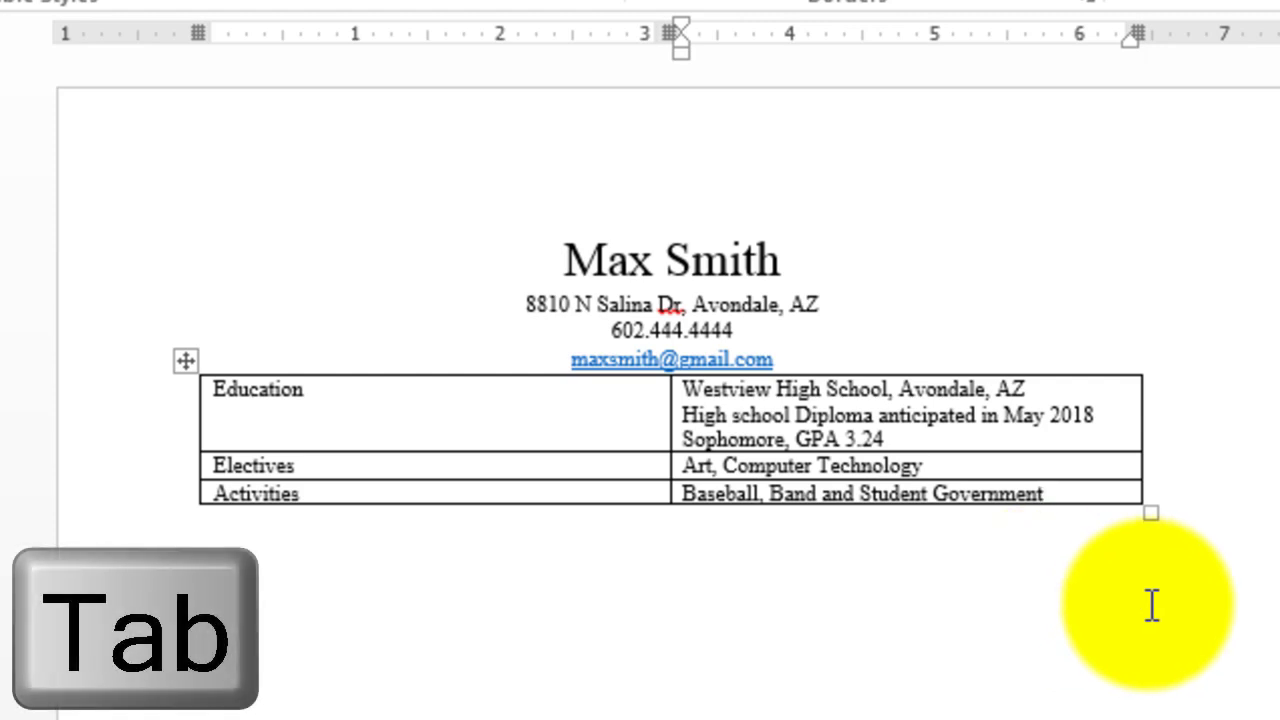
pyautogui.press('Tab')
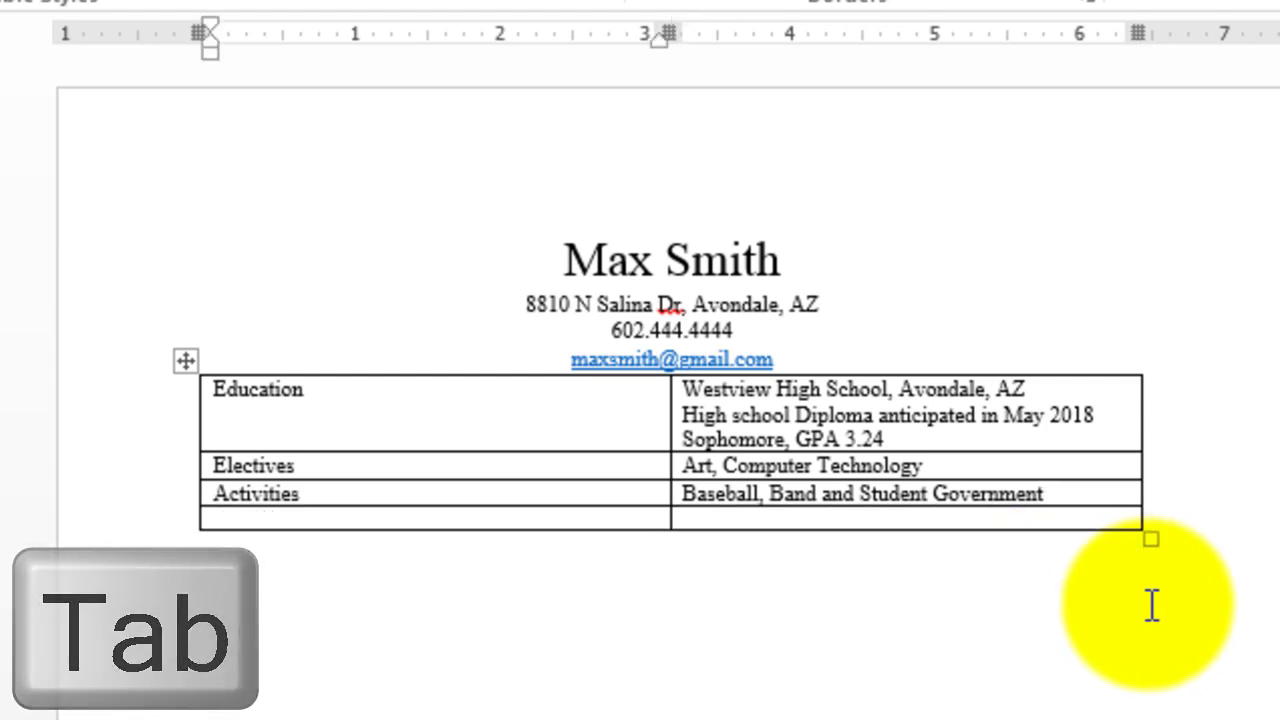
pyautogui.write('Spe')
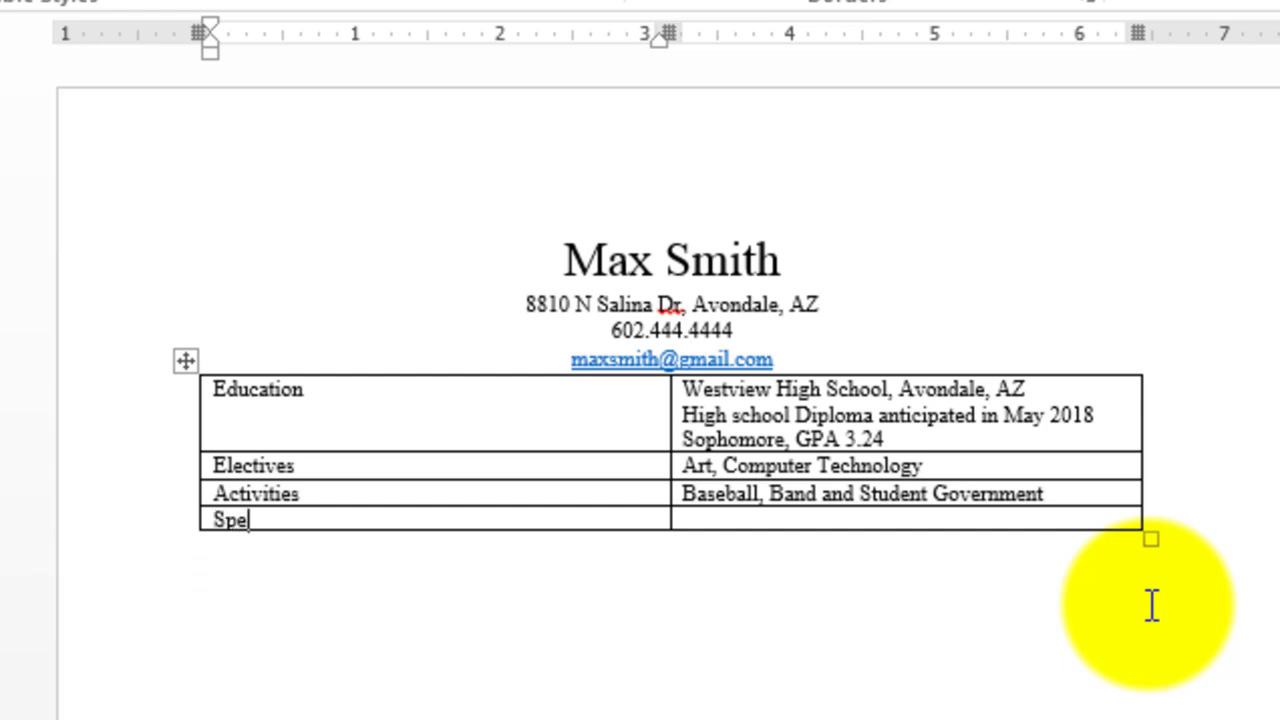
pyautogui.write('ci')
pyautogui.write('al Skills and Interests')
pyautogui.press('Tab')
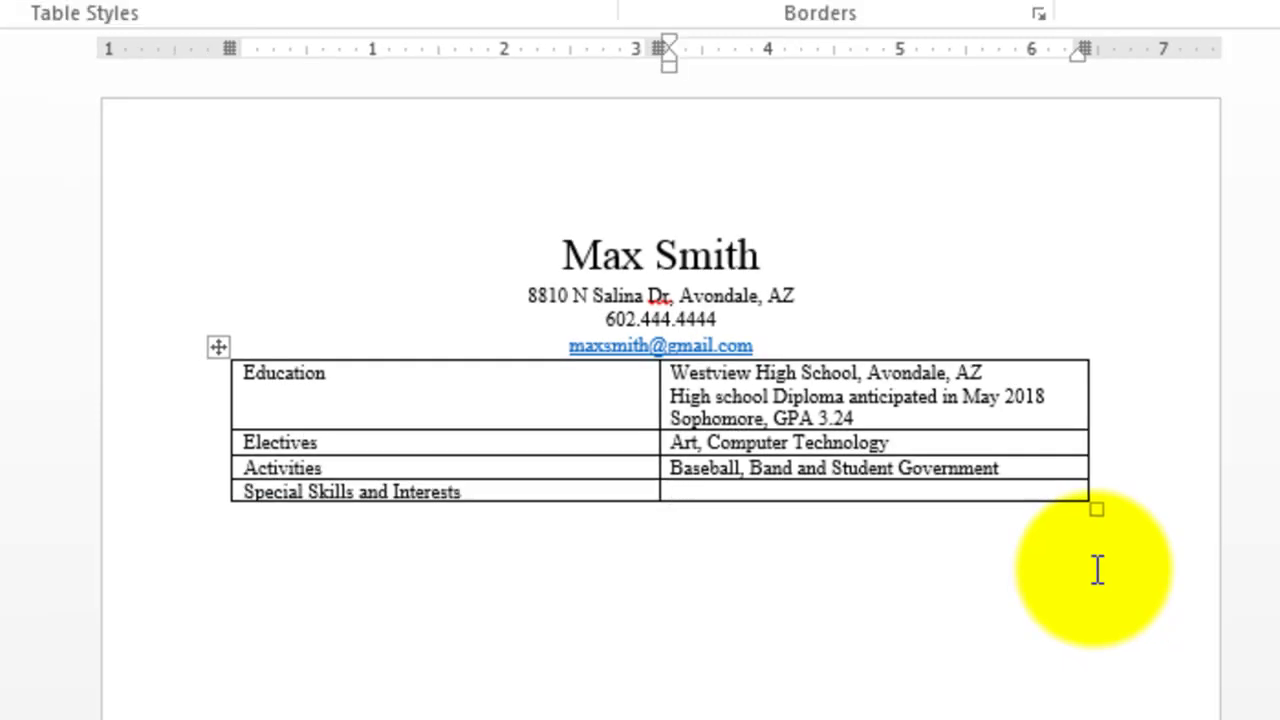
pyautogui.write('Love to')
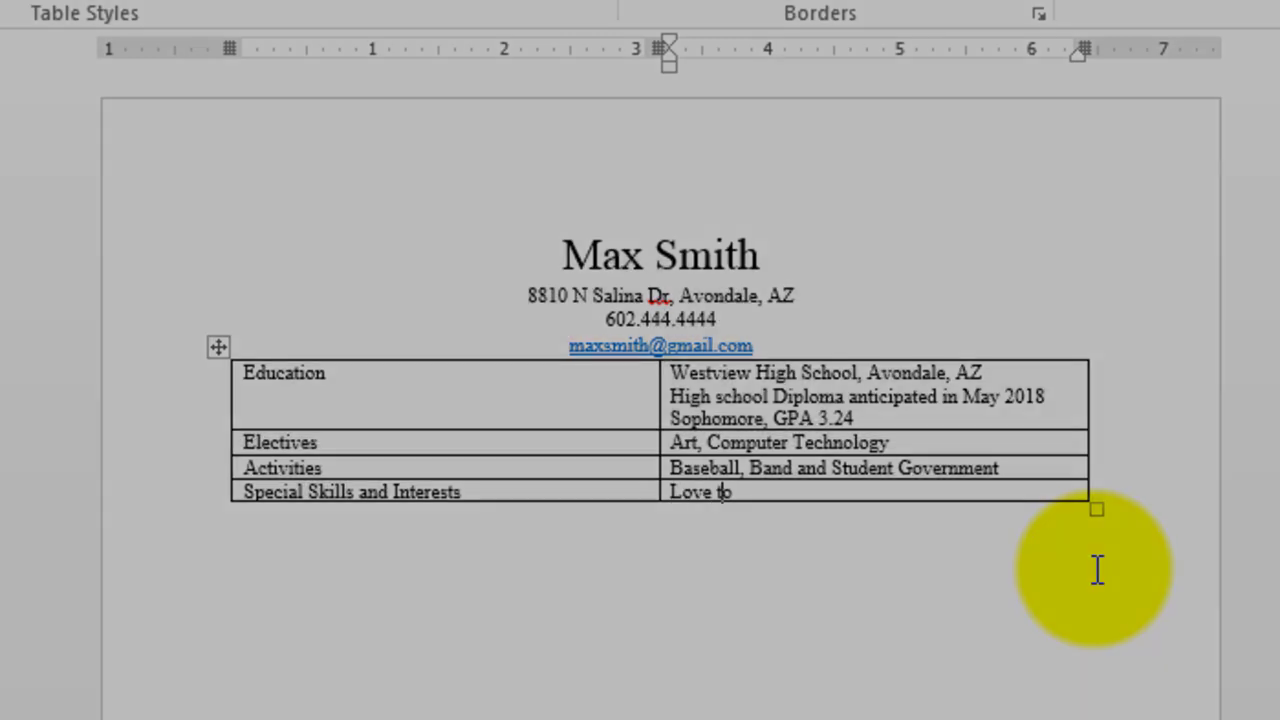
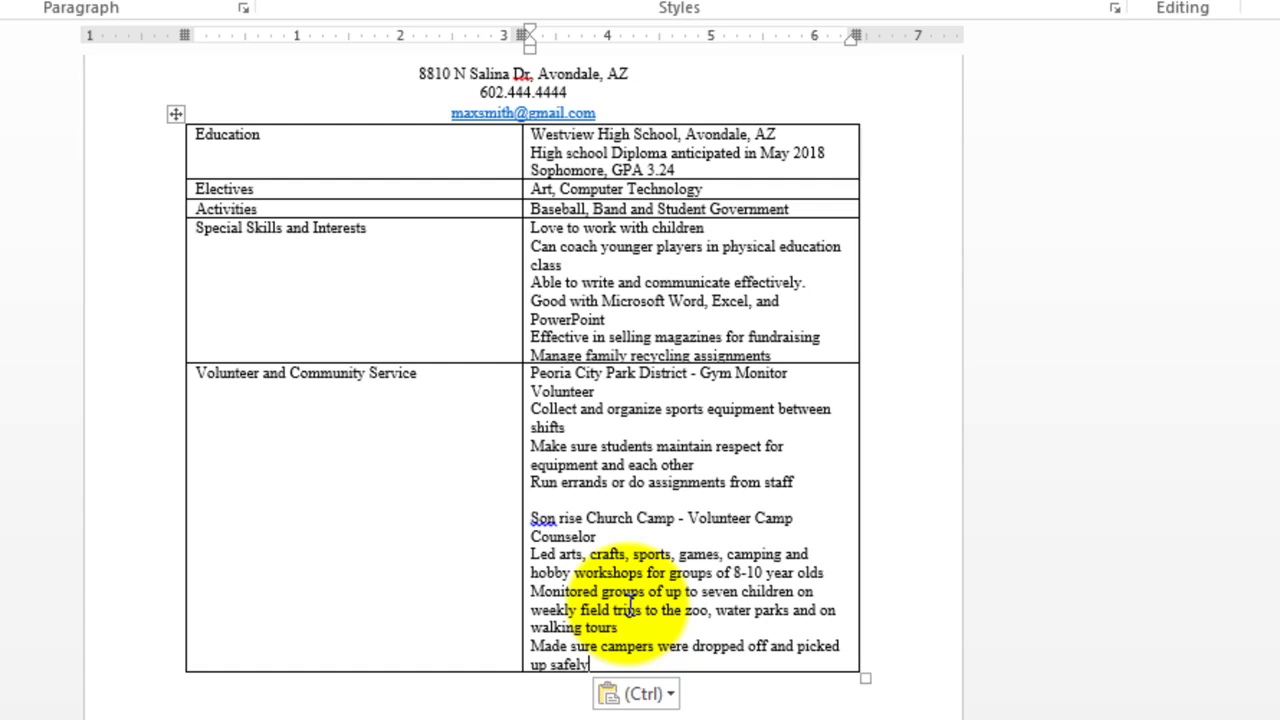
# Add a blank row below Volunteer and Community Service and begin it with the label 'Goals'
pyautogui.scroll(-2, 630, 605)
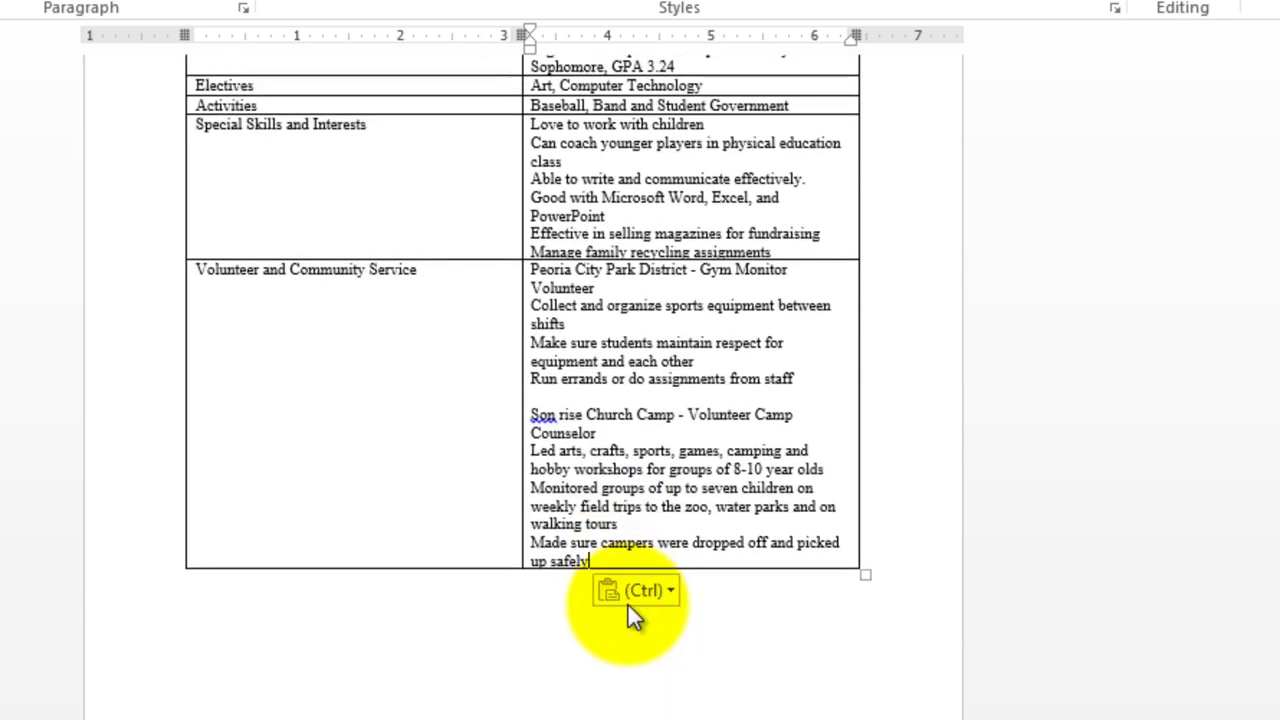
pyautogui.press('Tab')
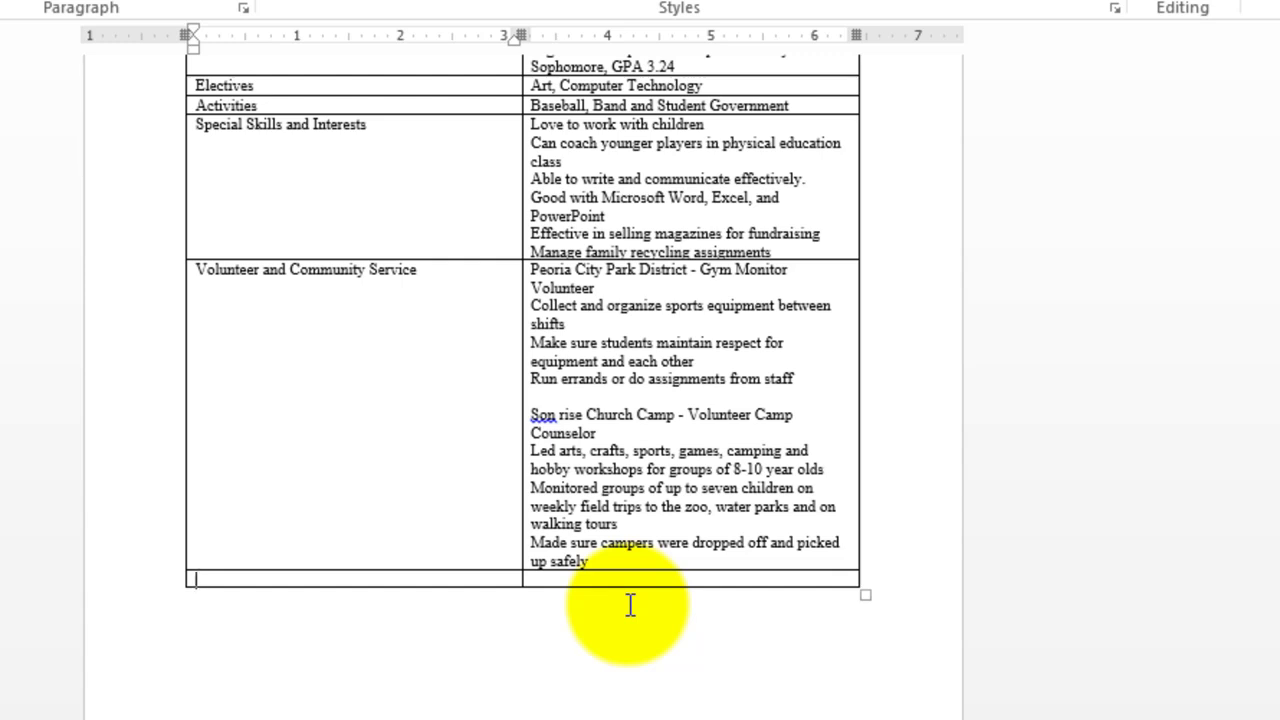
pyautogui.write('Goals')
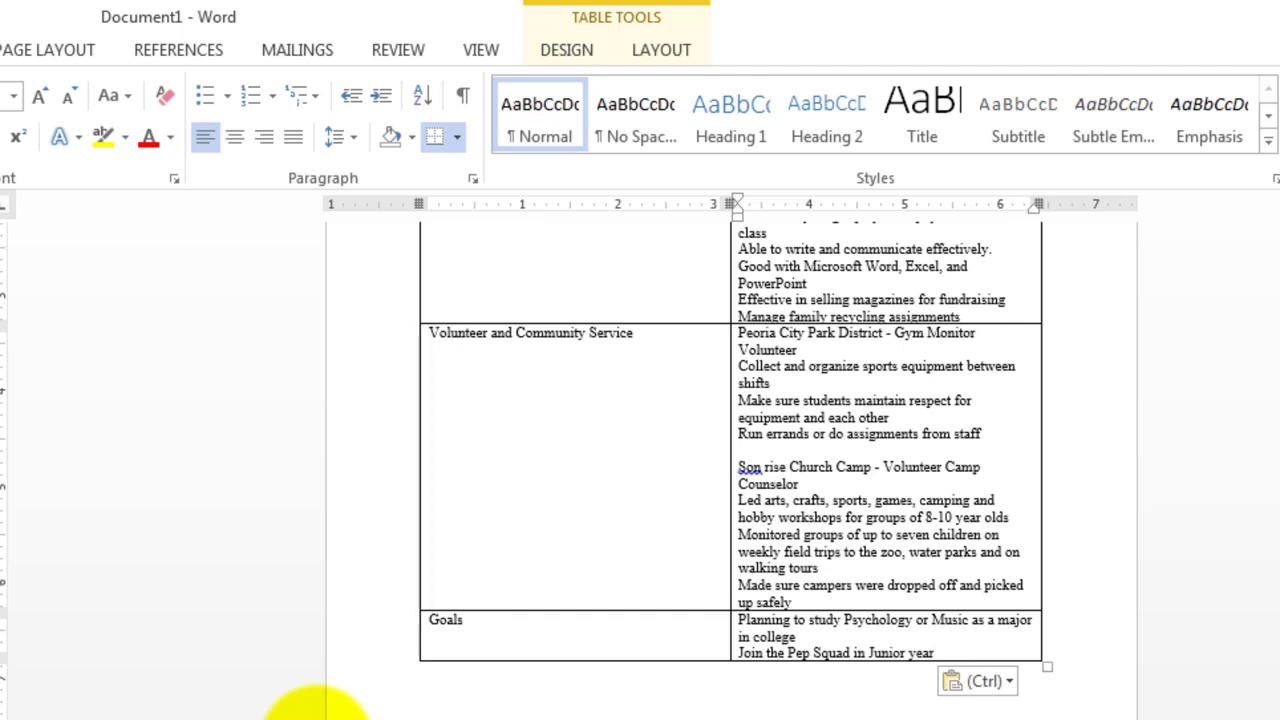
# Add another table row beneath the Goals row for the References entry
pyautogui.press('Tab')
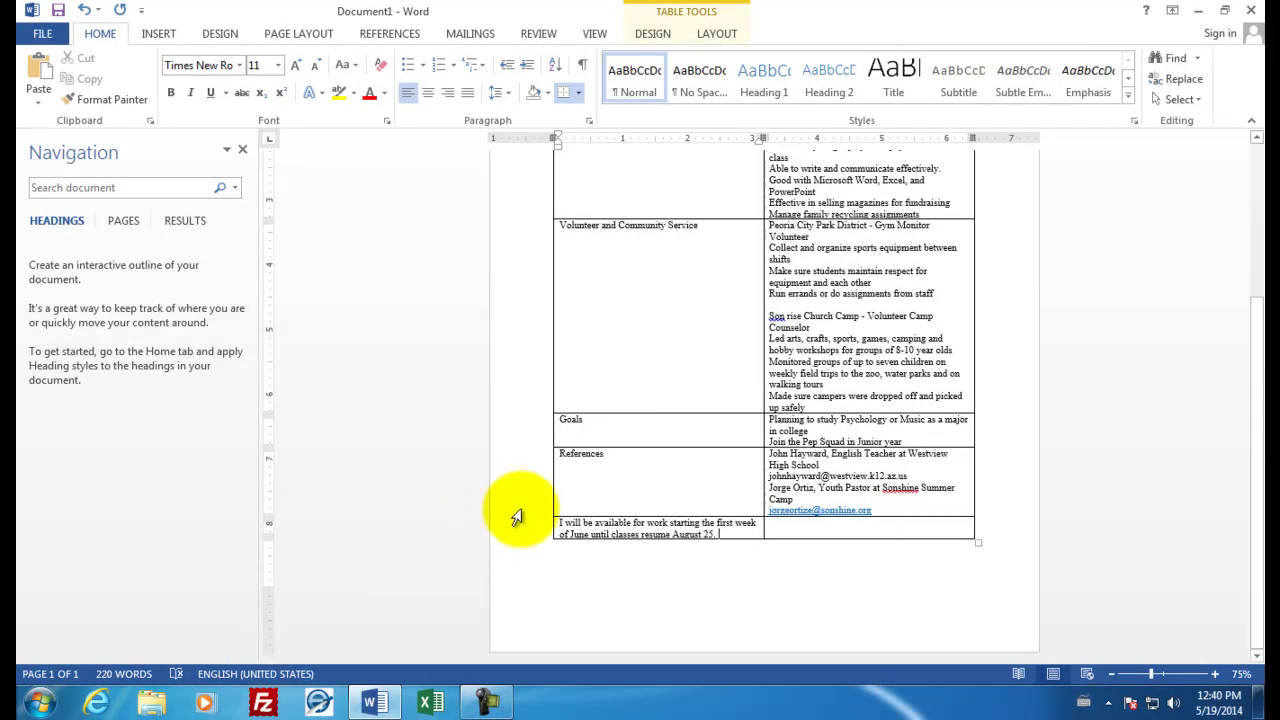
# Narrow the label column to fit its labels so the entries column widens
pyautogui.scroll(5, 646, 500)
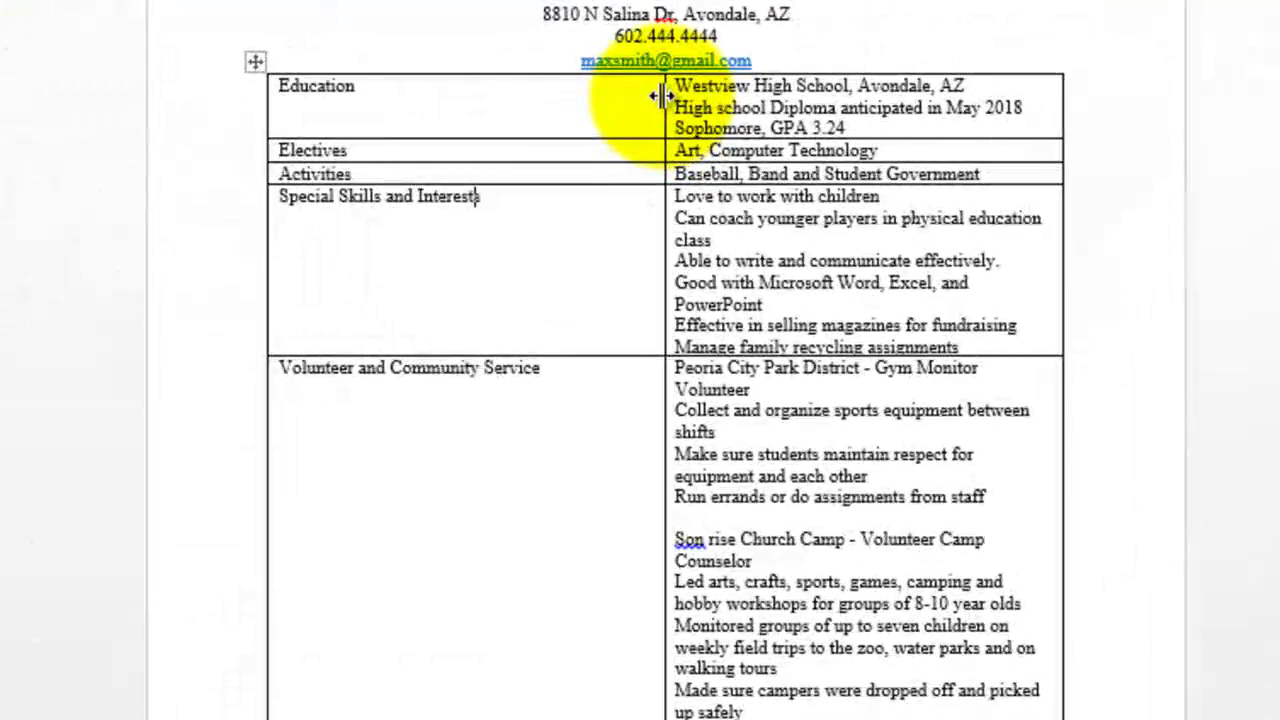
pyautogui.moveTo(663, 95); pyautogui.dragTo(758, 110)
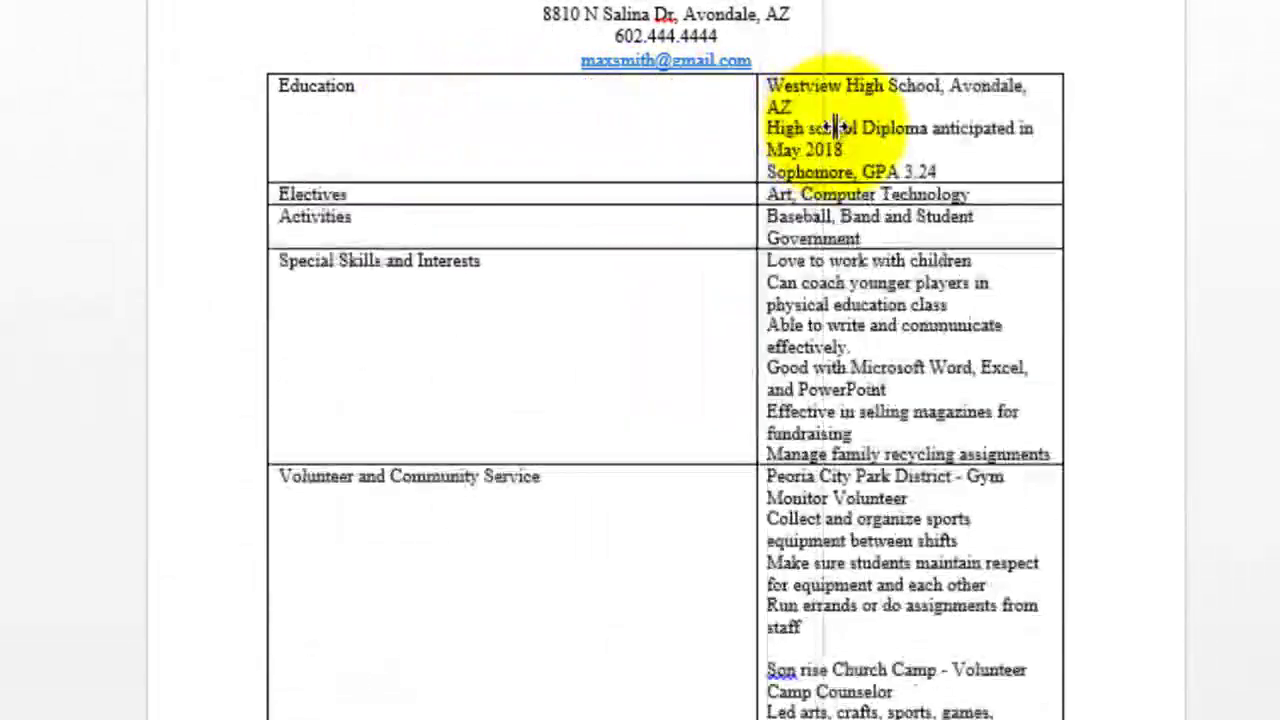
pyautogui.moveTo(838, 127); pyautogui.dragTo(450, 122)
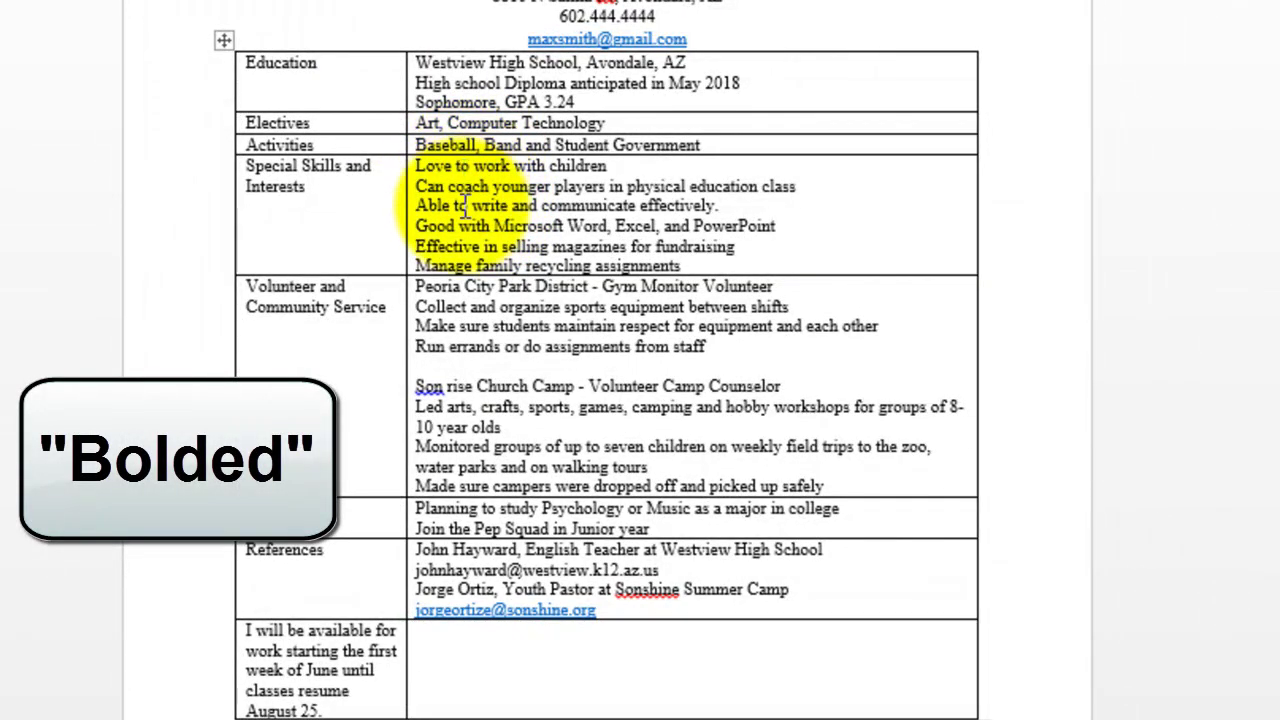
# Bold Peoria City Park District, Son rise Church Camp and both reference contacts' names
pyautogui.moveTo(417, 287); pyautogui.dragTo(570, 286)
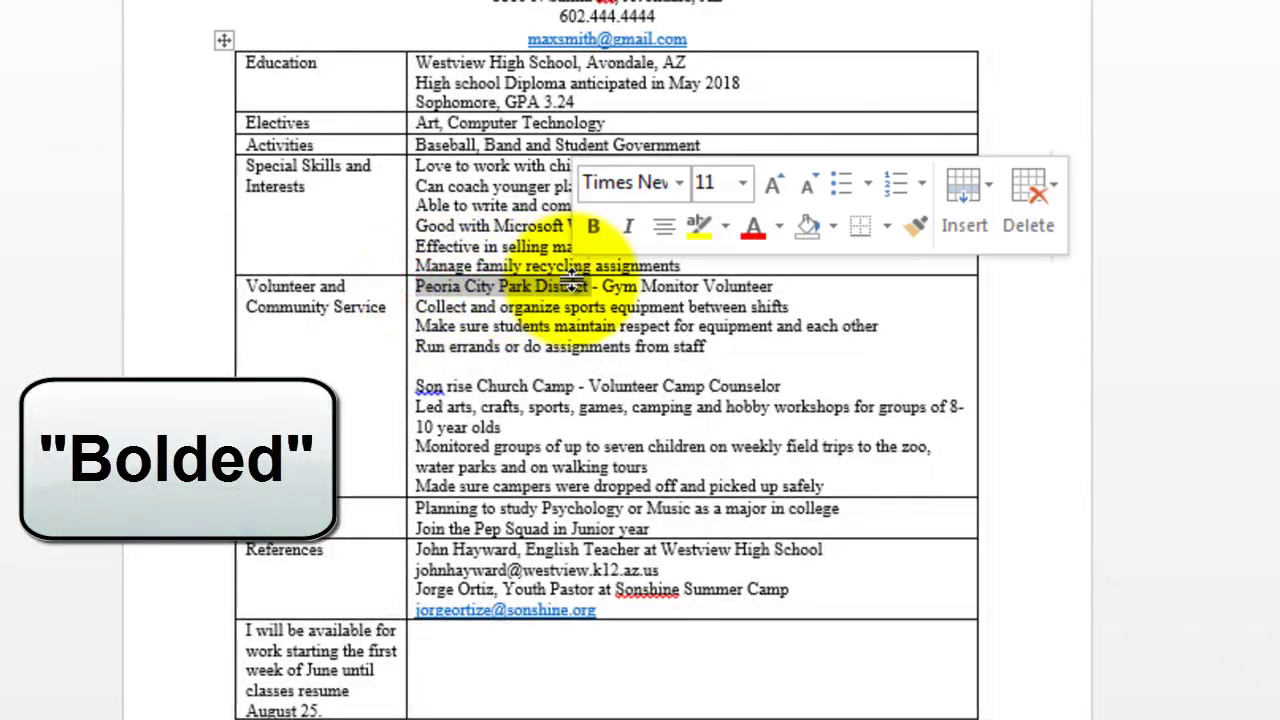
pyautogui.click(593, 228)
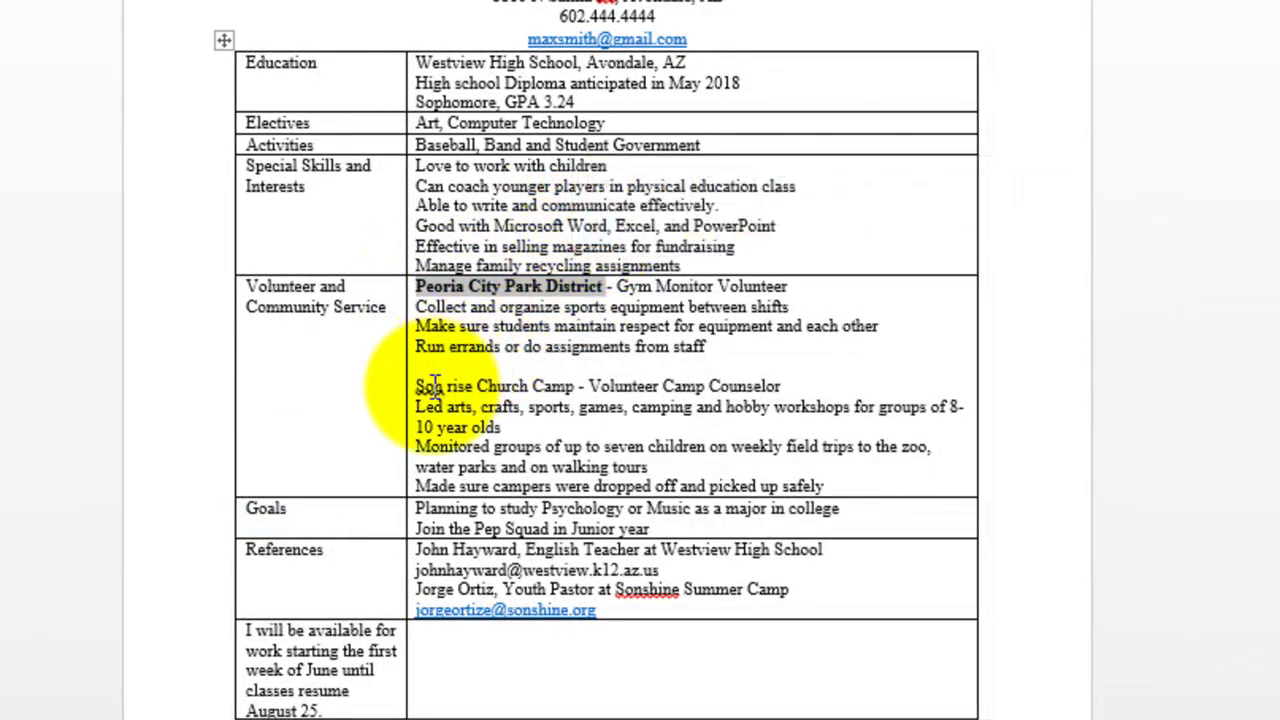
pyautogui.moveTo(421, 387); pyautogui.dragTo(575, 390)
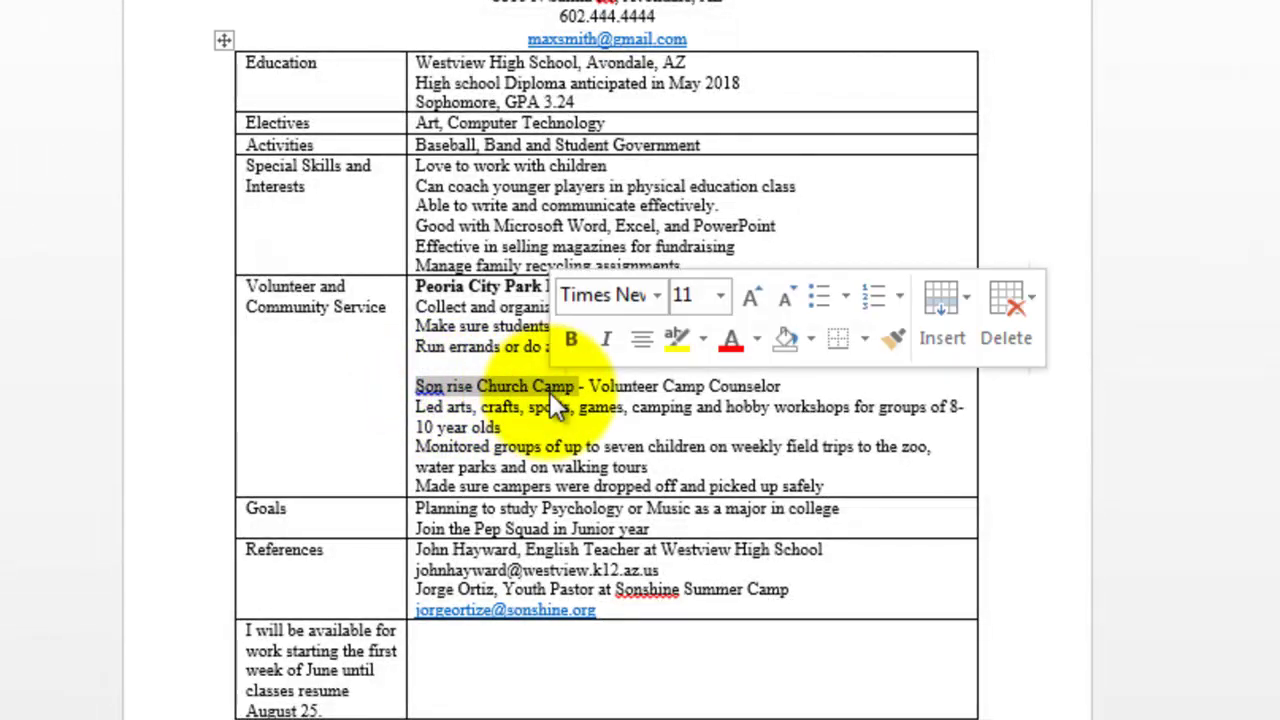
pyautogui.click(575, 338)
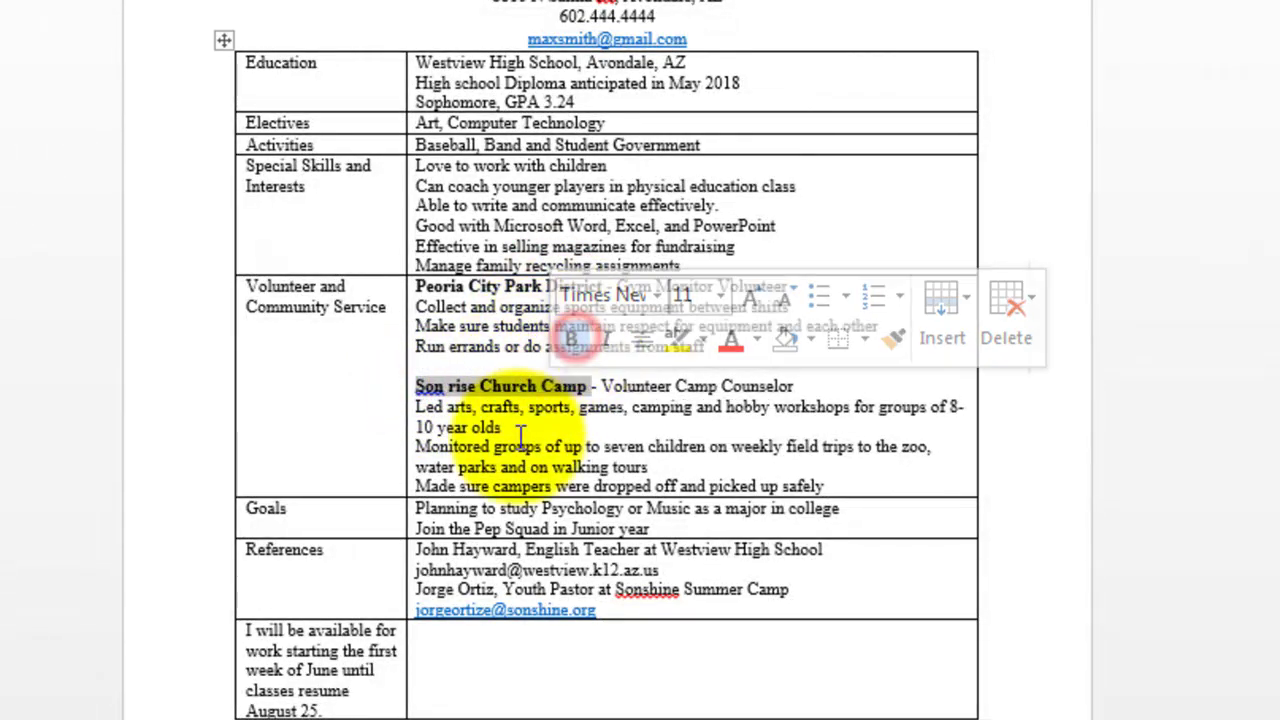
pyautogui.moveTo(421, 550); pyautogui.dragTo(517, 551)
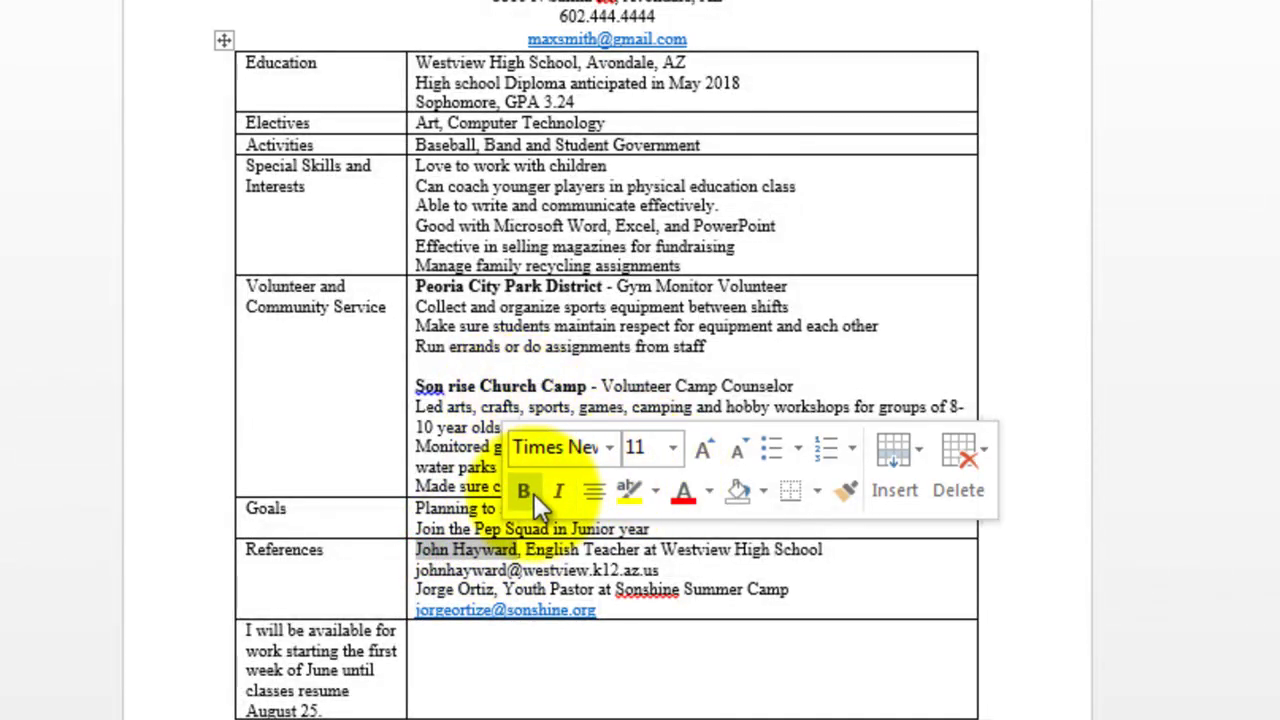
pyautogui.click(525, 491)
pyautogui.moveTo(416, 590); pyautogui.dragTo(494, 590)
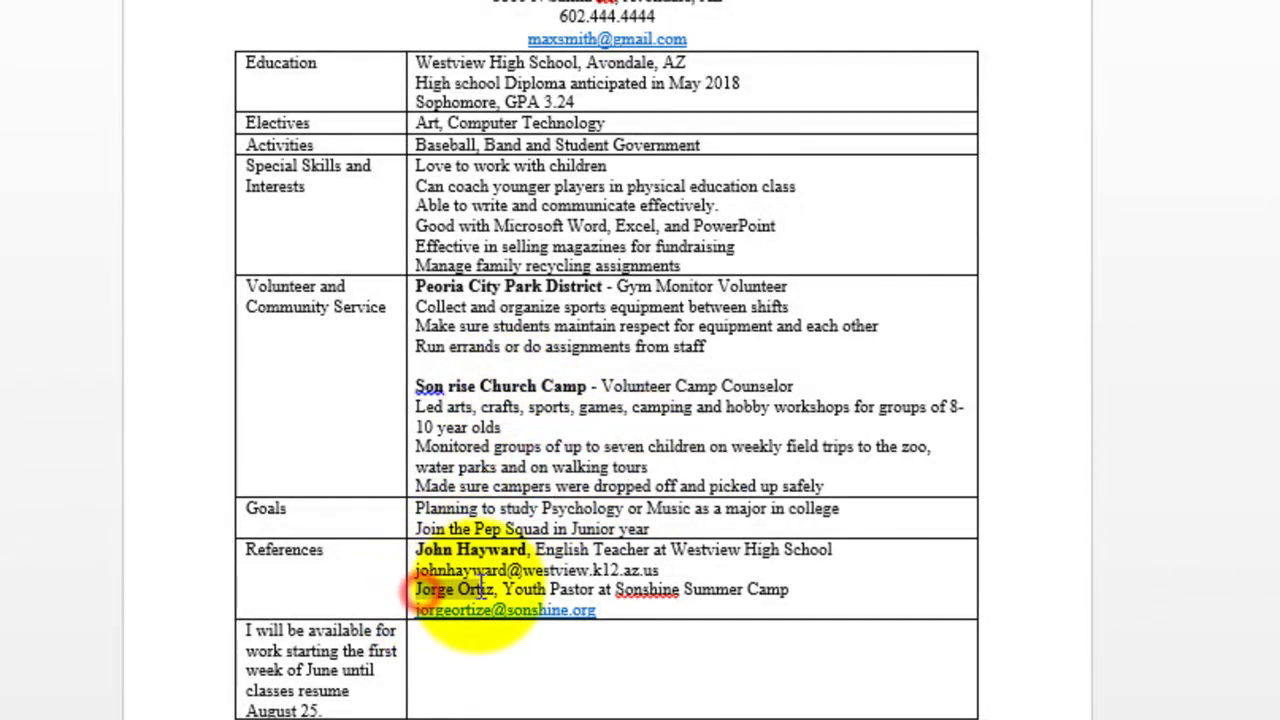
pyautogui.click(505, 535)
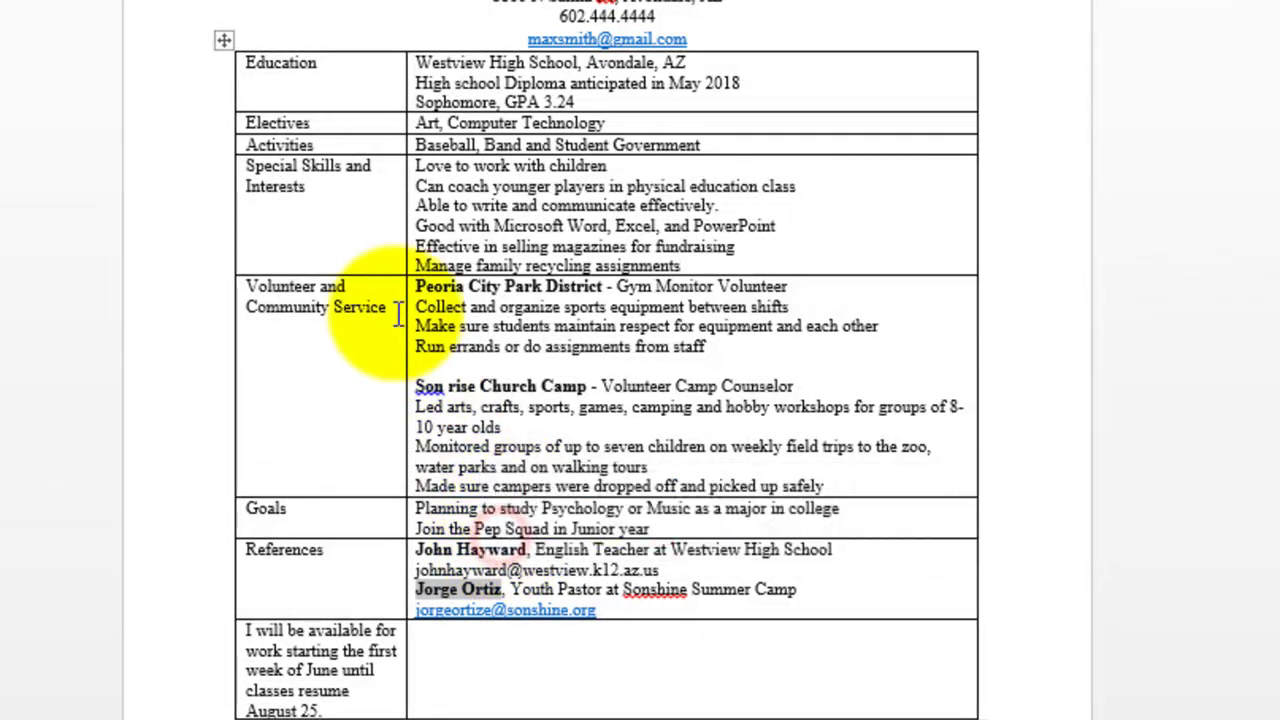
pyautogui.click(286, 68)
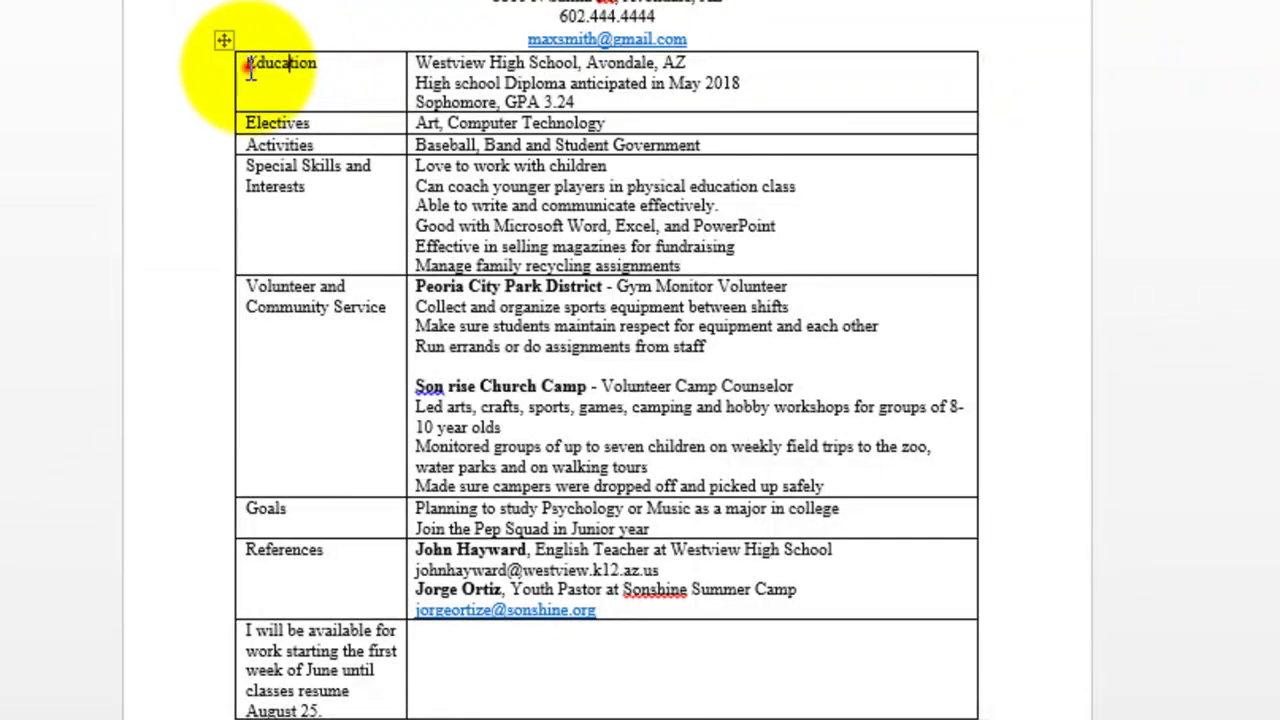
# Bold every first-column label from Education down through References
pyautogui.moveTo(251, 68)
pyautogui.mouseDown()
pyautogui.moveTo(295, 270)
pyautogui.moveTo(297, 509)
pyautogui.moveTo(337, 551)
pyautogui.moveTo(307, 555)
pyautogui.mouseUp()
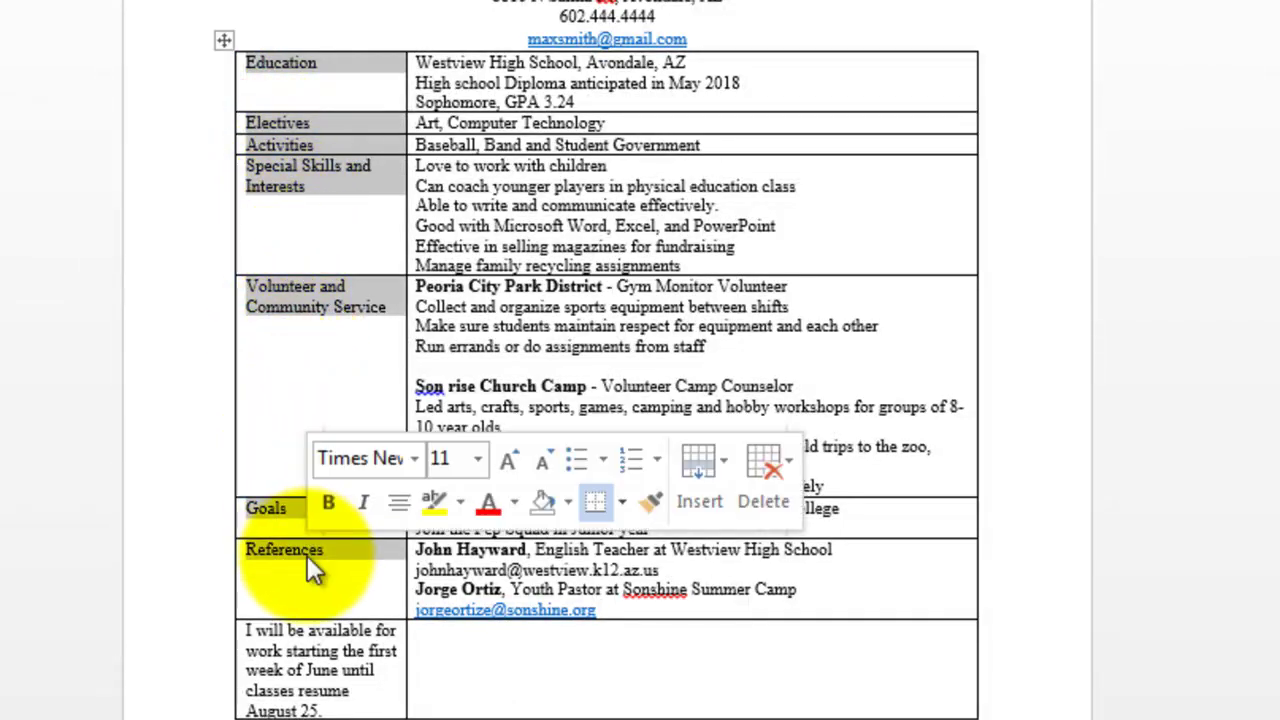
pyautogui.click(330, 503)
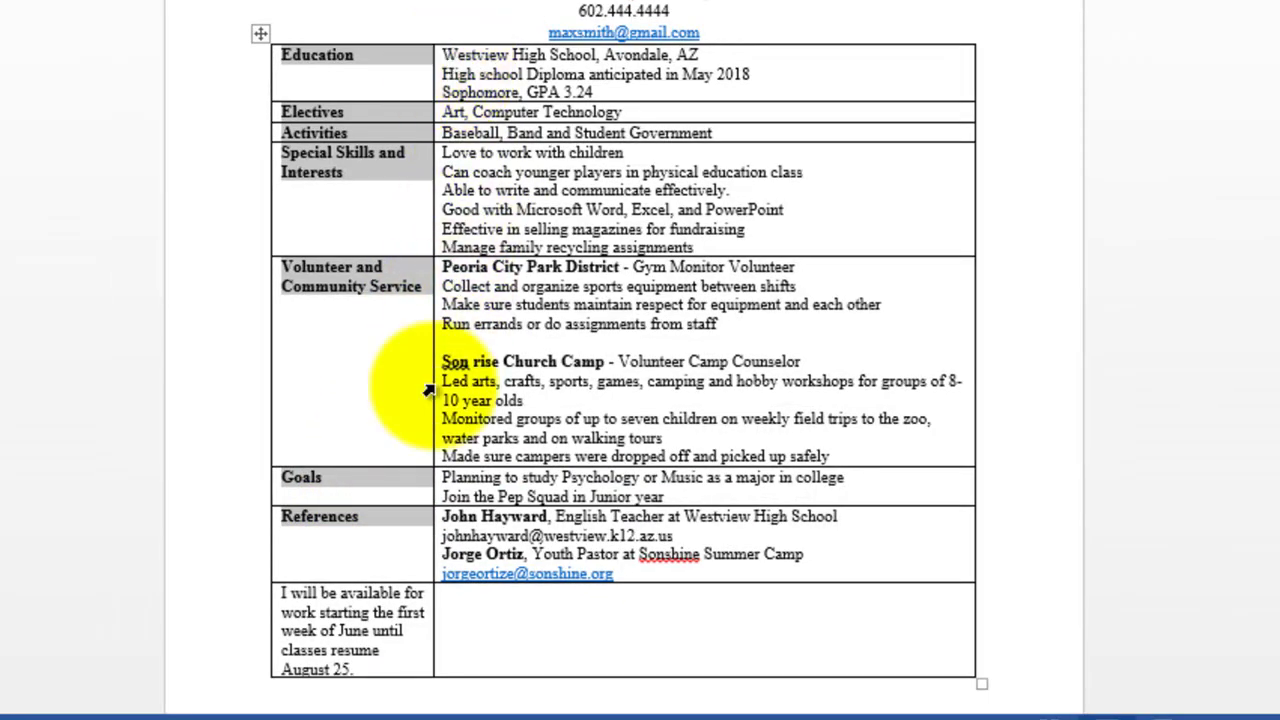
pyautogui.click(300, 612)
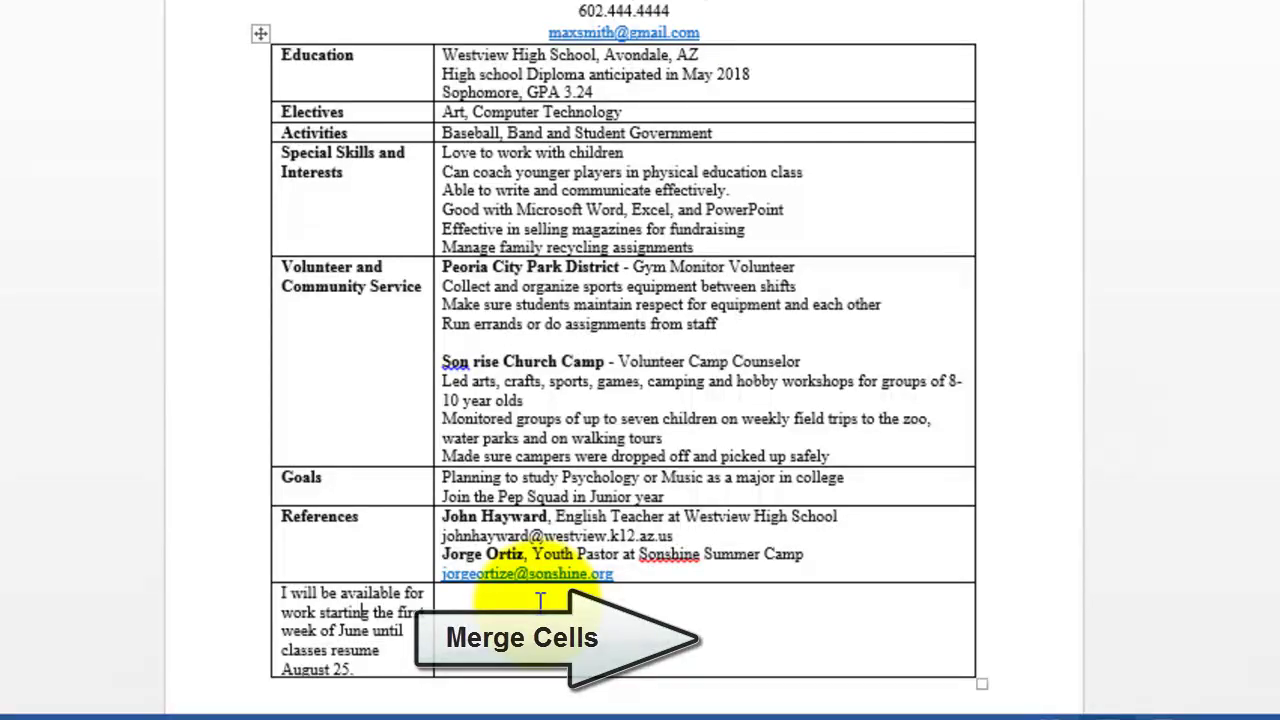
# Merge the two bottom-row cells so the availability note spans the full table width
pyautogui.moveTo(369, 608); pyautogui.dragTo(500, 613)
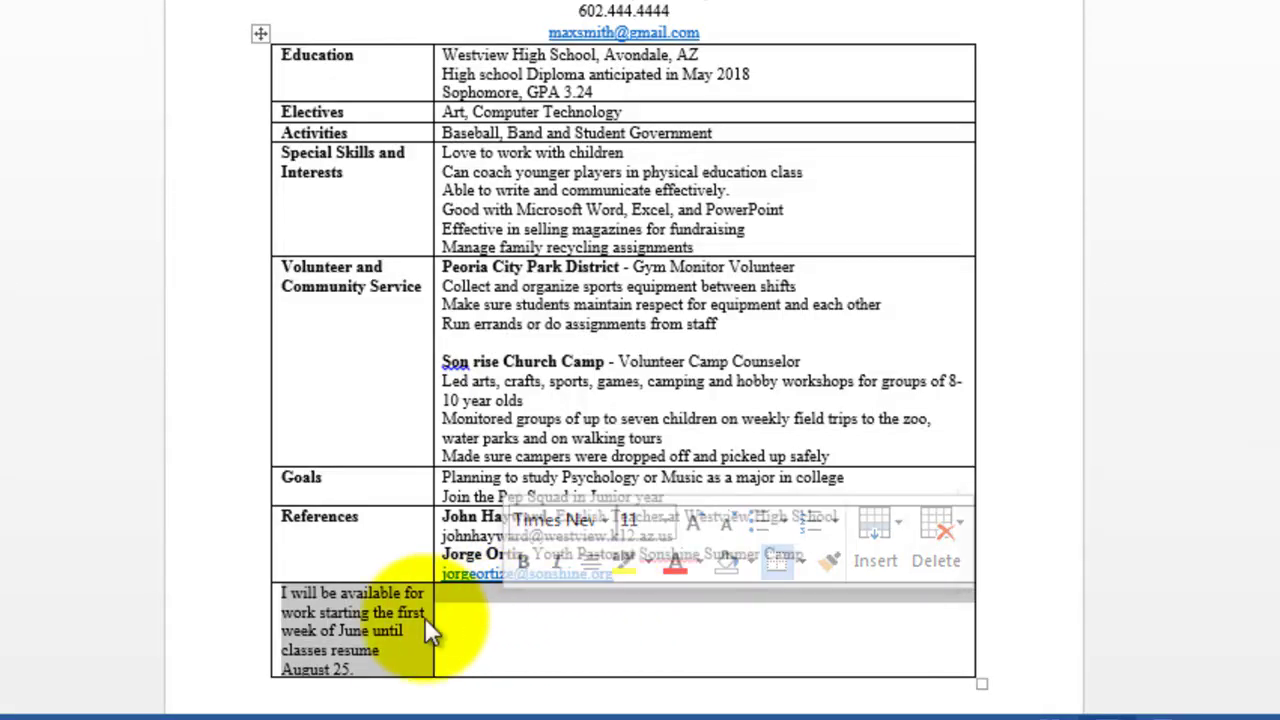
pyautogui.rightClick(391, 627)
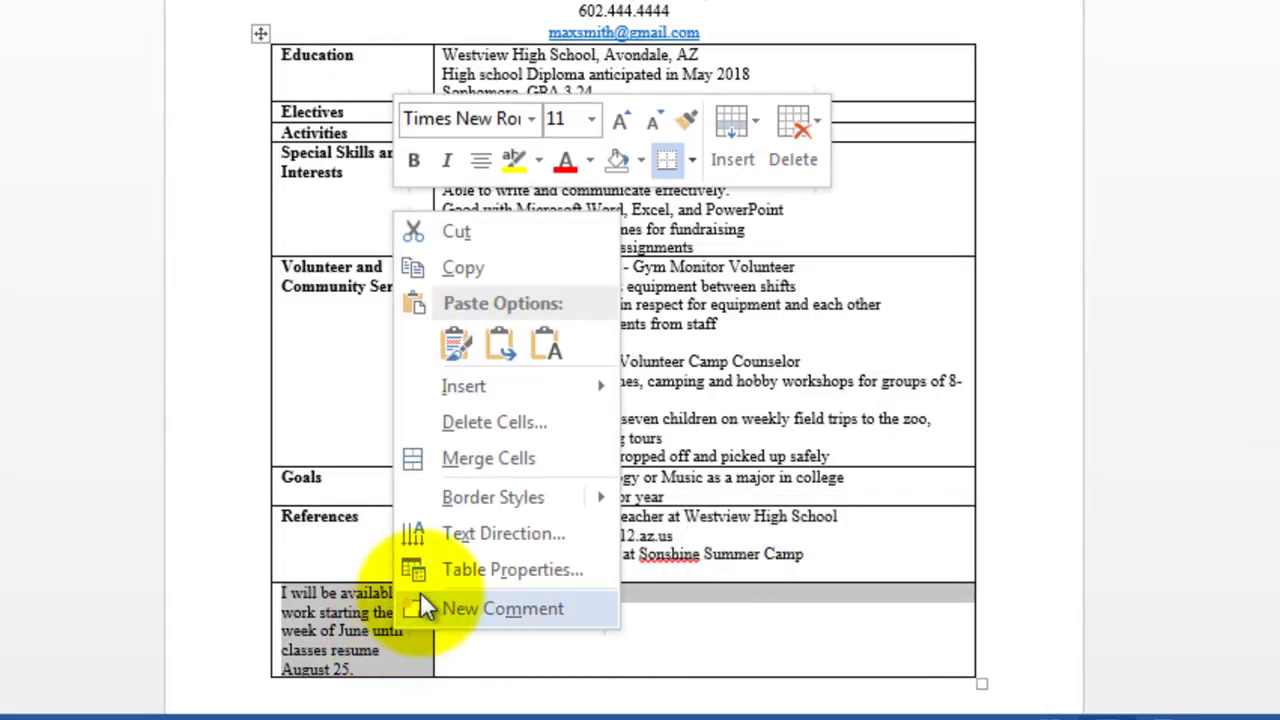
pyautogui.click(456, 458)
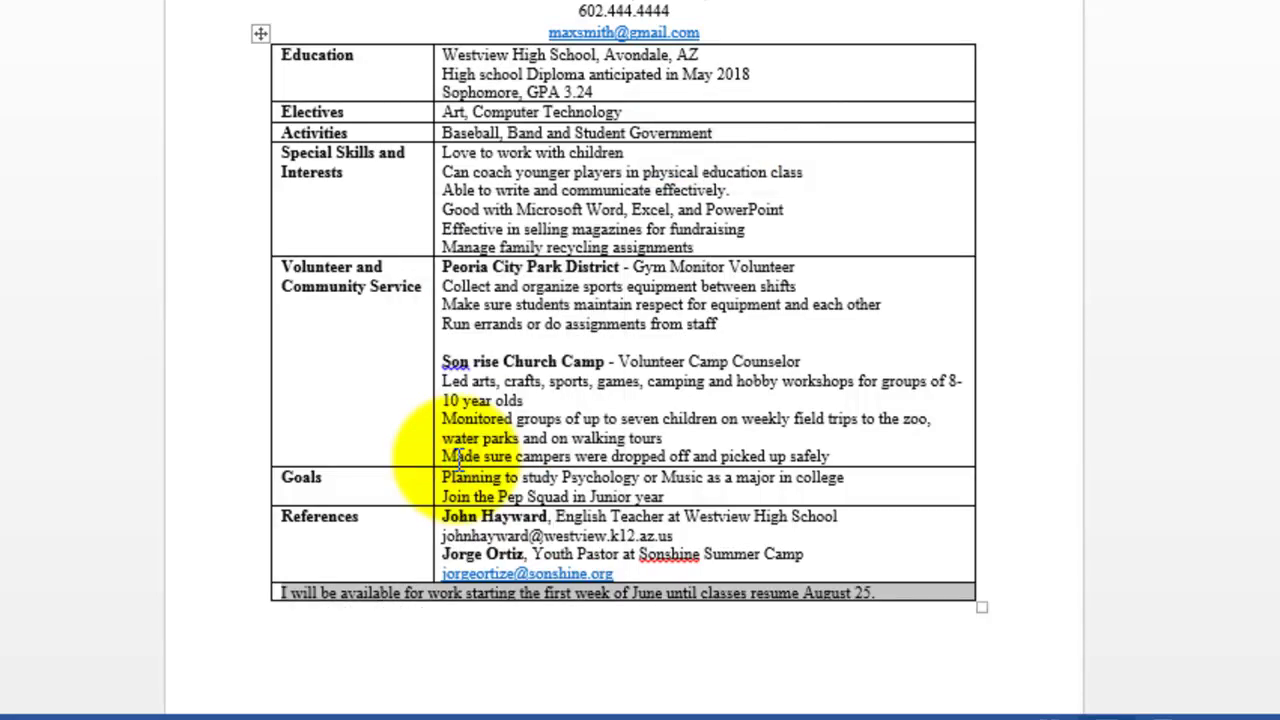
pyautogui.click(458, 557)
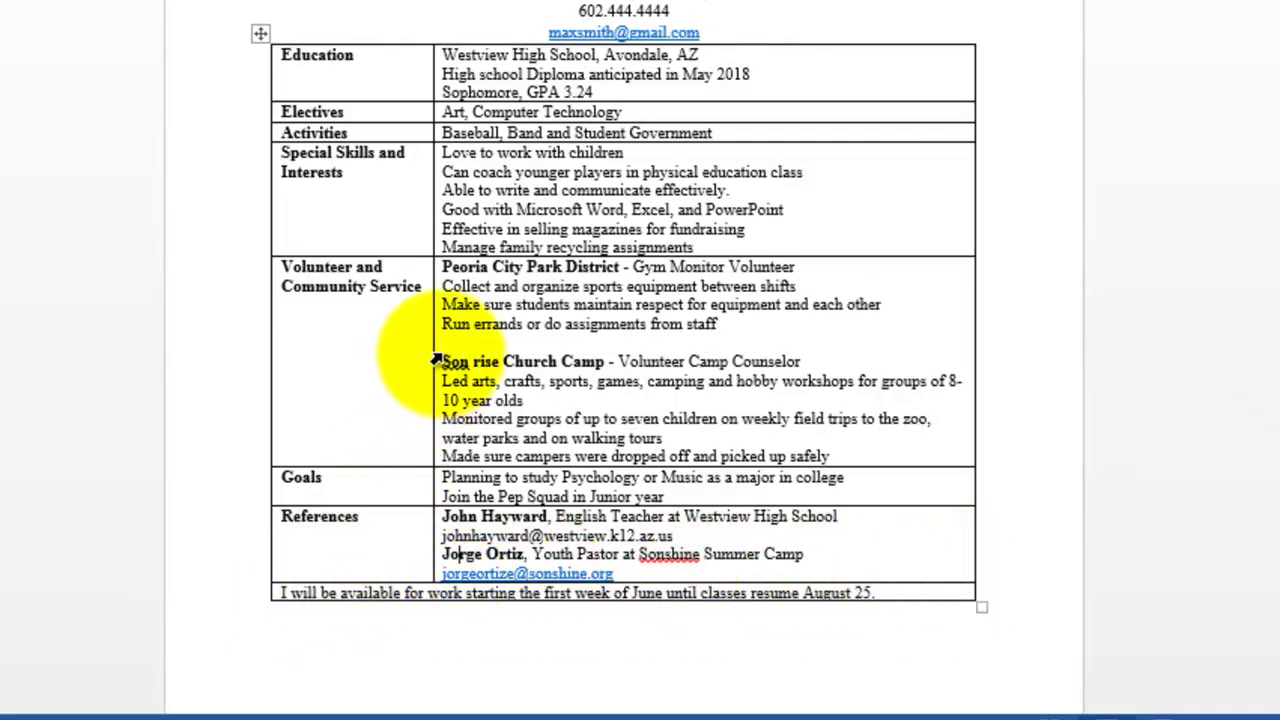
# Nudge the column divider slightly, then grow the table text from 11 to 12 pt
pyautogui.moveTo(432, 352); pyautogui.dragTo(441, 354)
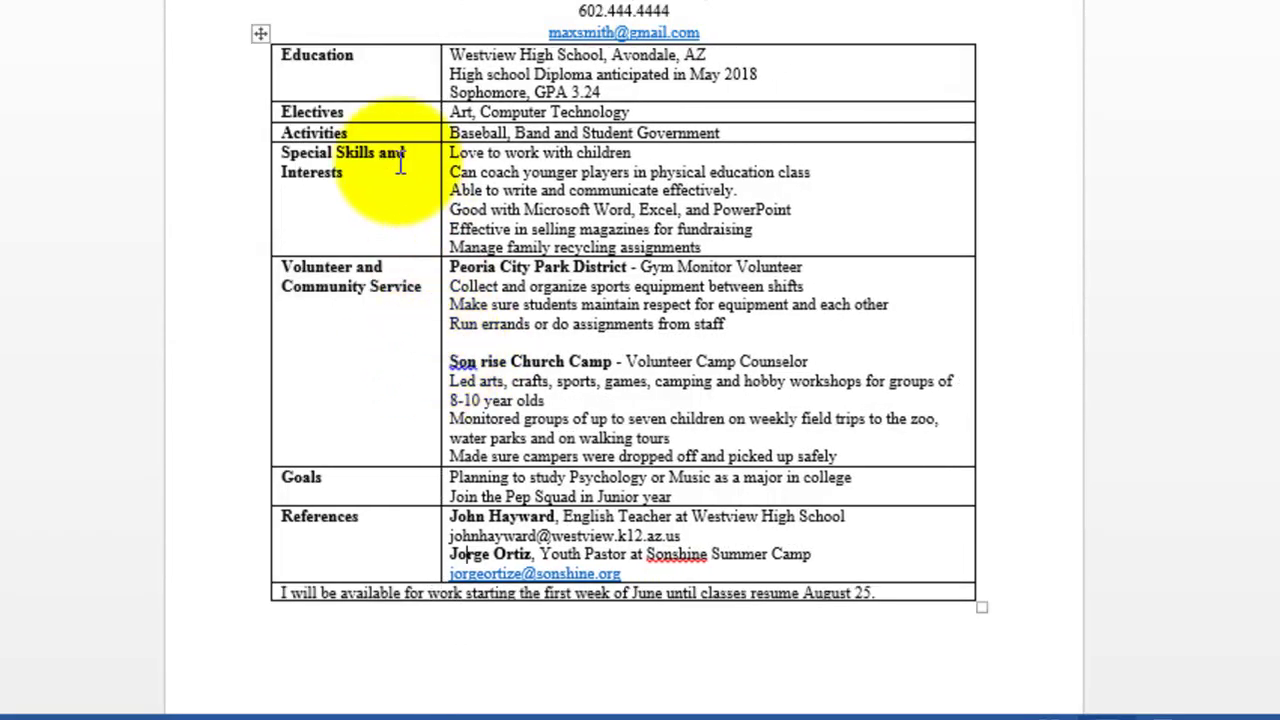
pyautogui.moveTo(312, 60); pyautogui.dragTo(688, 443)
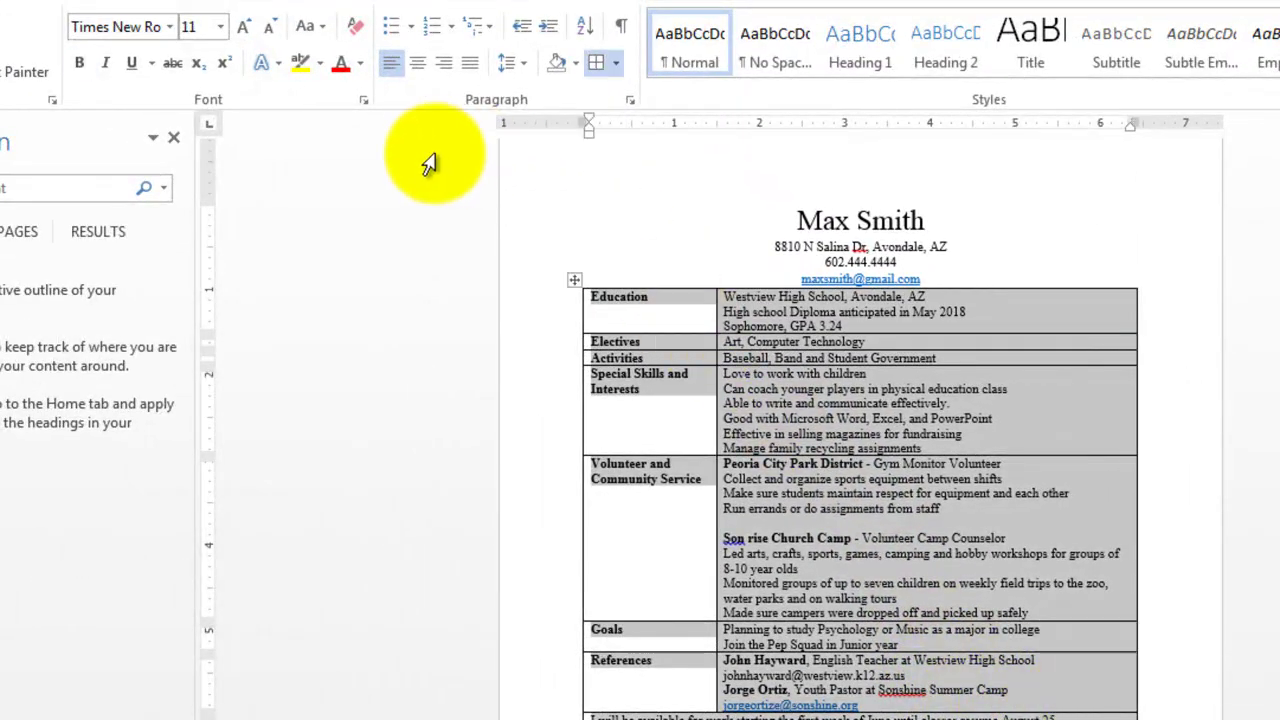
pyautogui.click(245, 27)
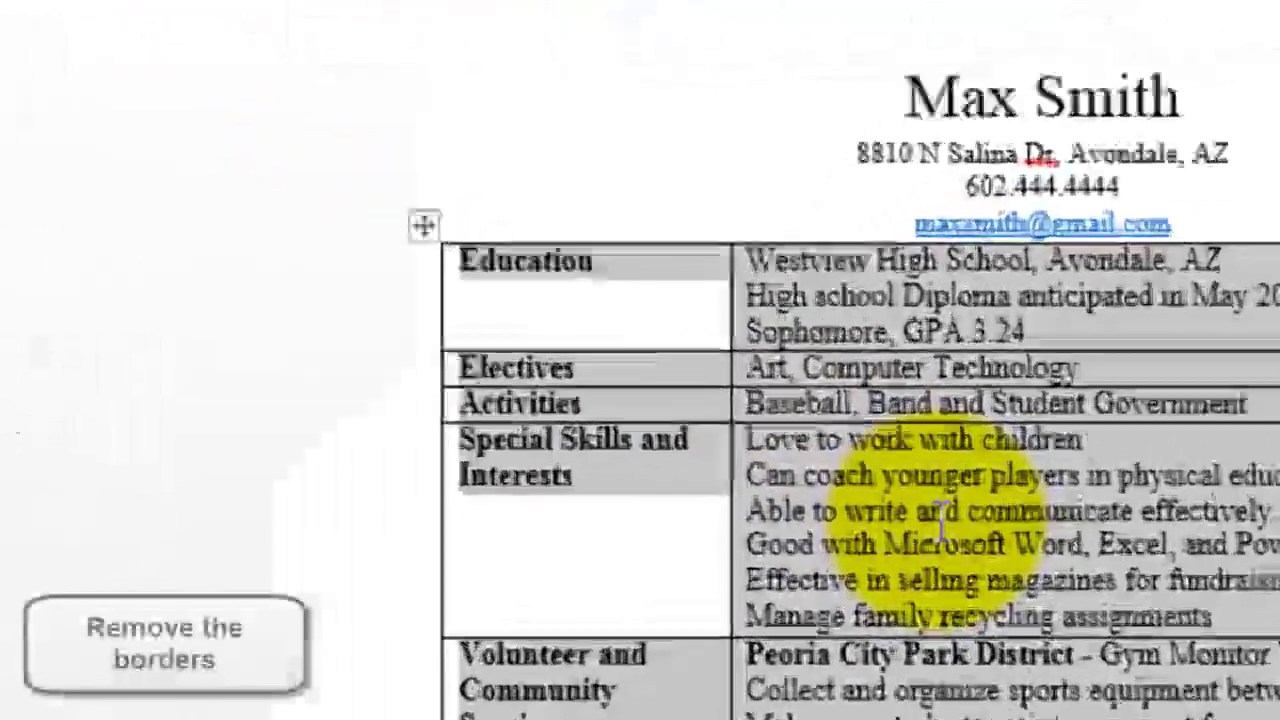
pyautogui.click(800, 412)
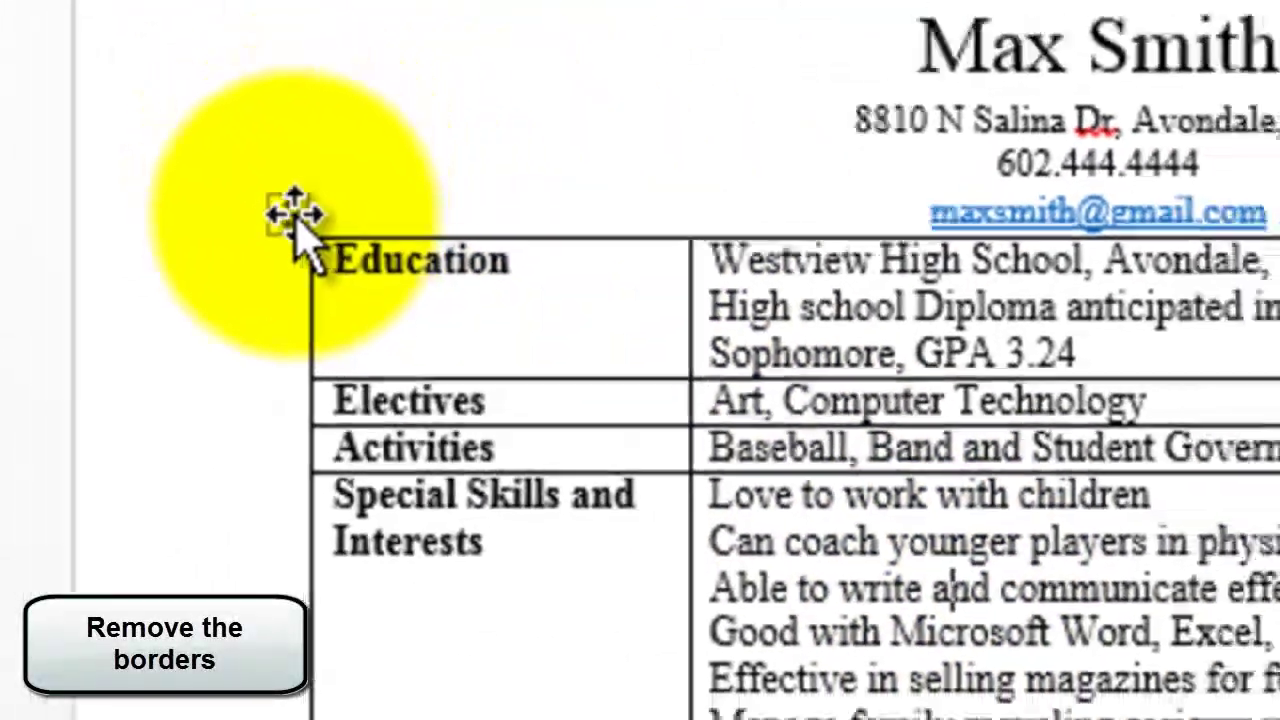
# Select the whole résumé table and apply No Border to it
pyautogui.click(273, 170)
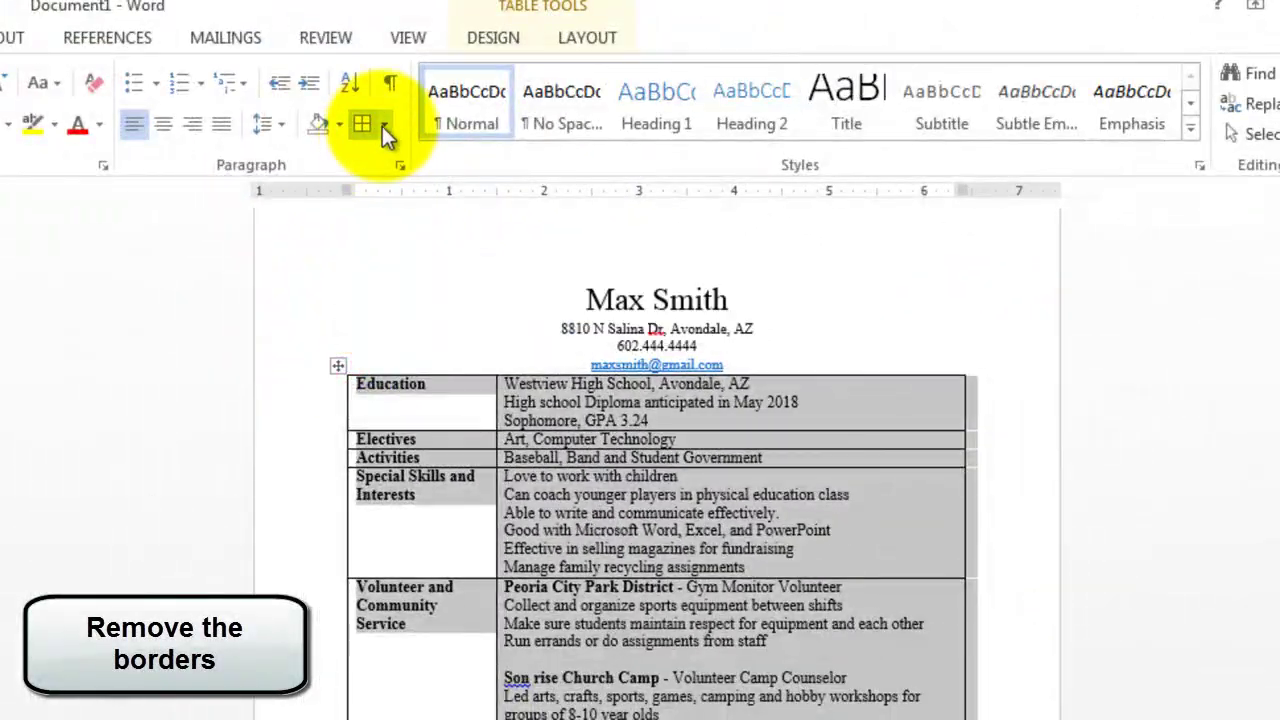
pyautogui.click(384, 124)
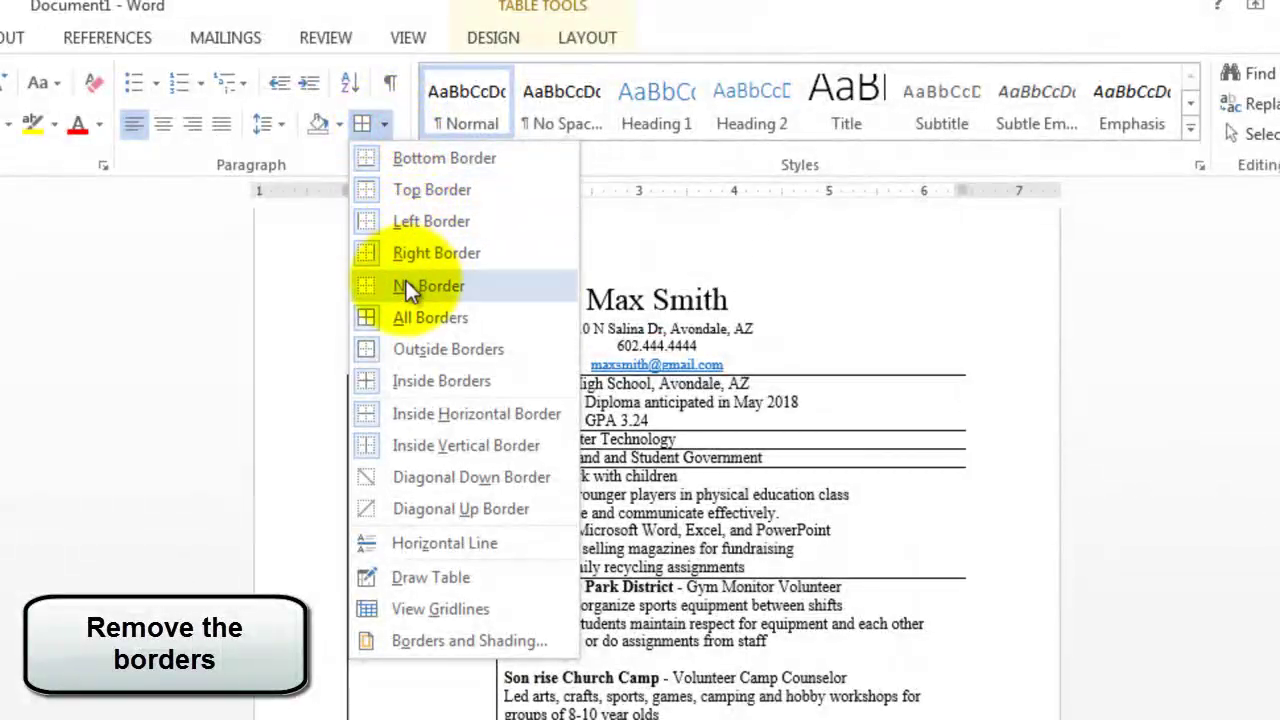
pyautogui.click(406, 283)
pyautogui.click(472, 452)
pyautogui.scroll(-5, 560, 500)
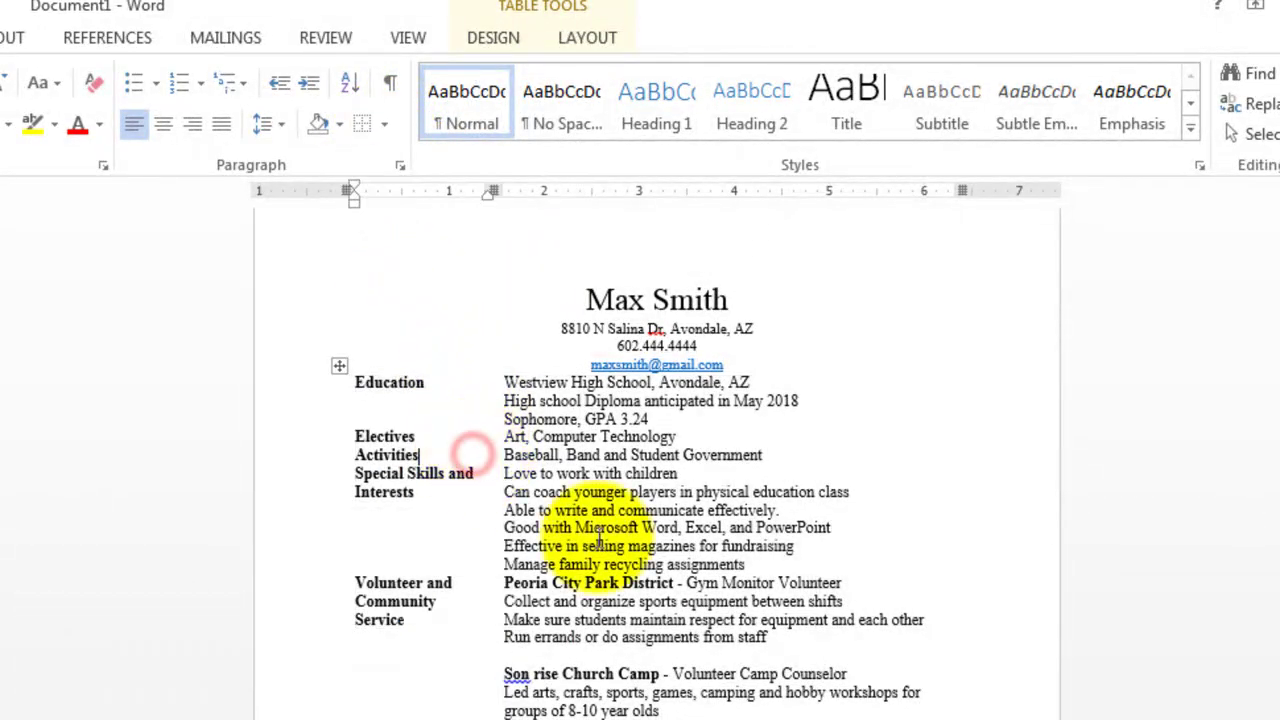
pyautogui.scroll(6, 660, 615)
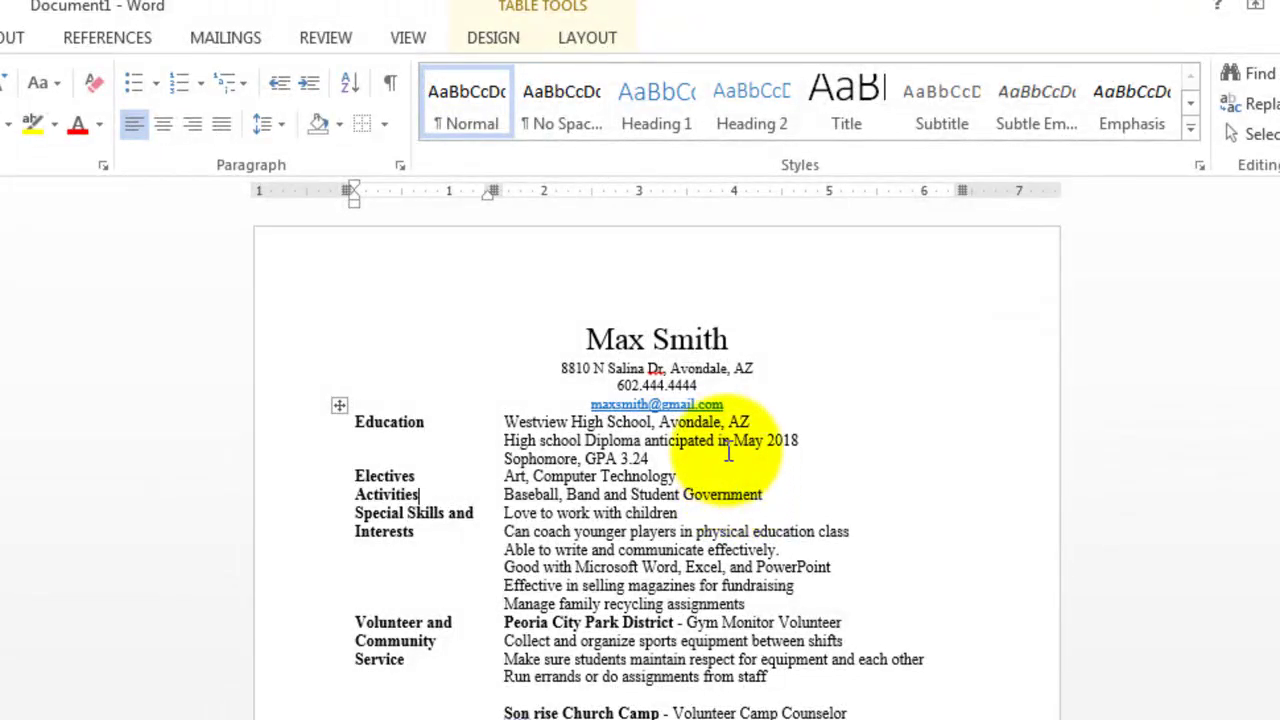
pyautogui.click(733, 403)
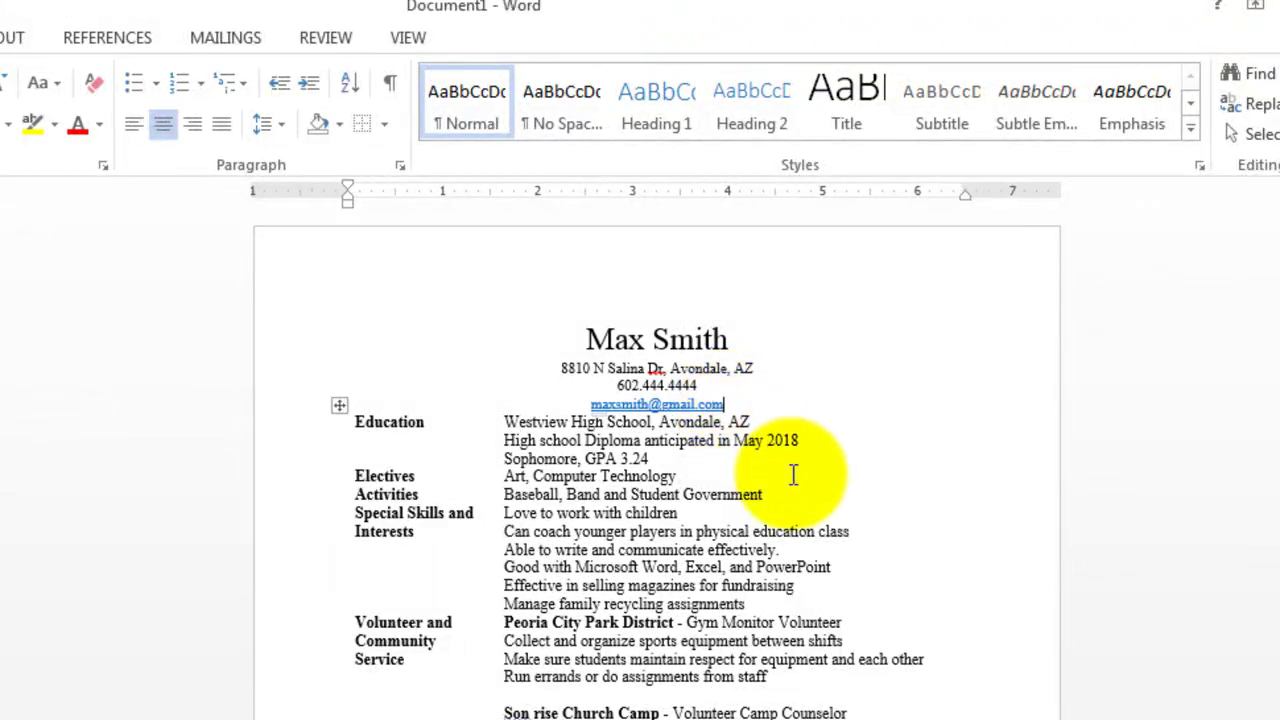
# Add a left-aligned Objective sentence about a summer sports camp job, with 'Objective' in bold
pyautogui.press('Return')
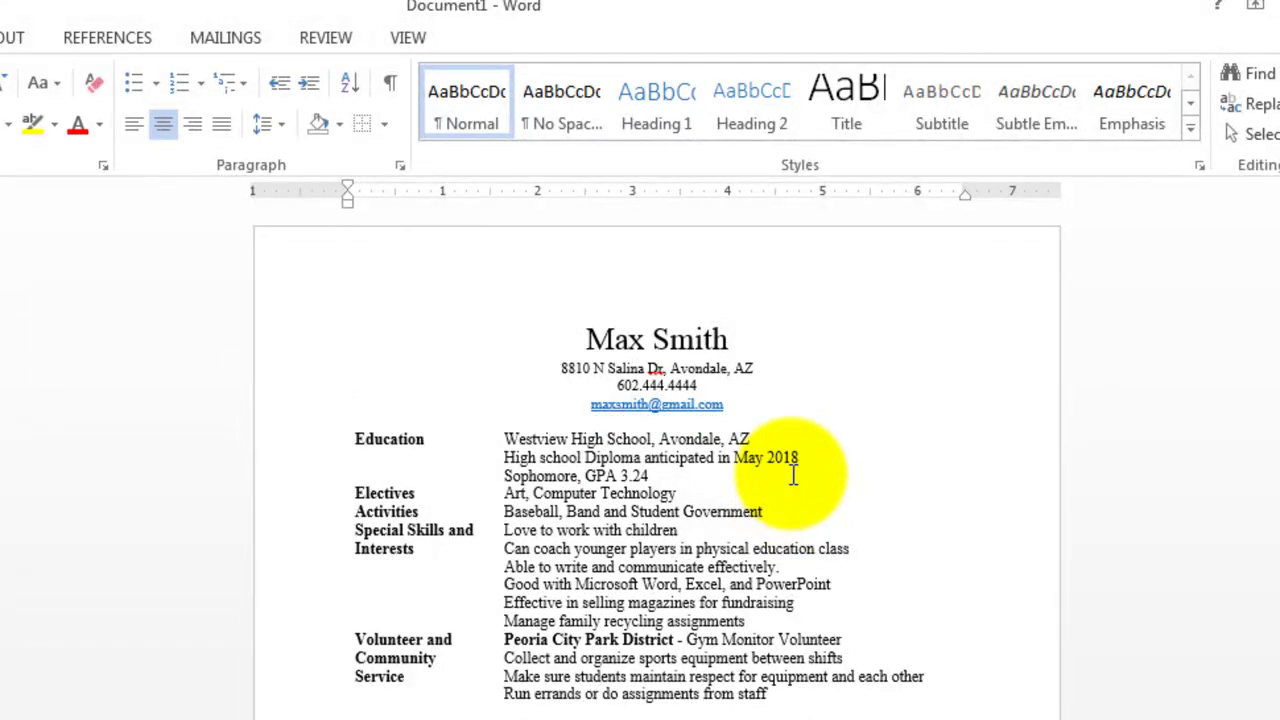
pyautogui.click(140, 124)
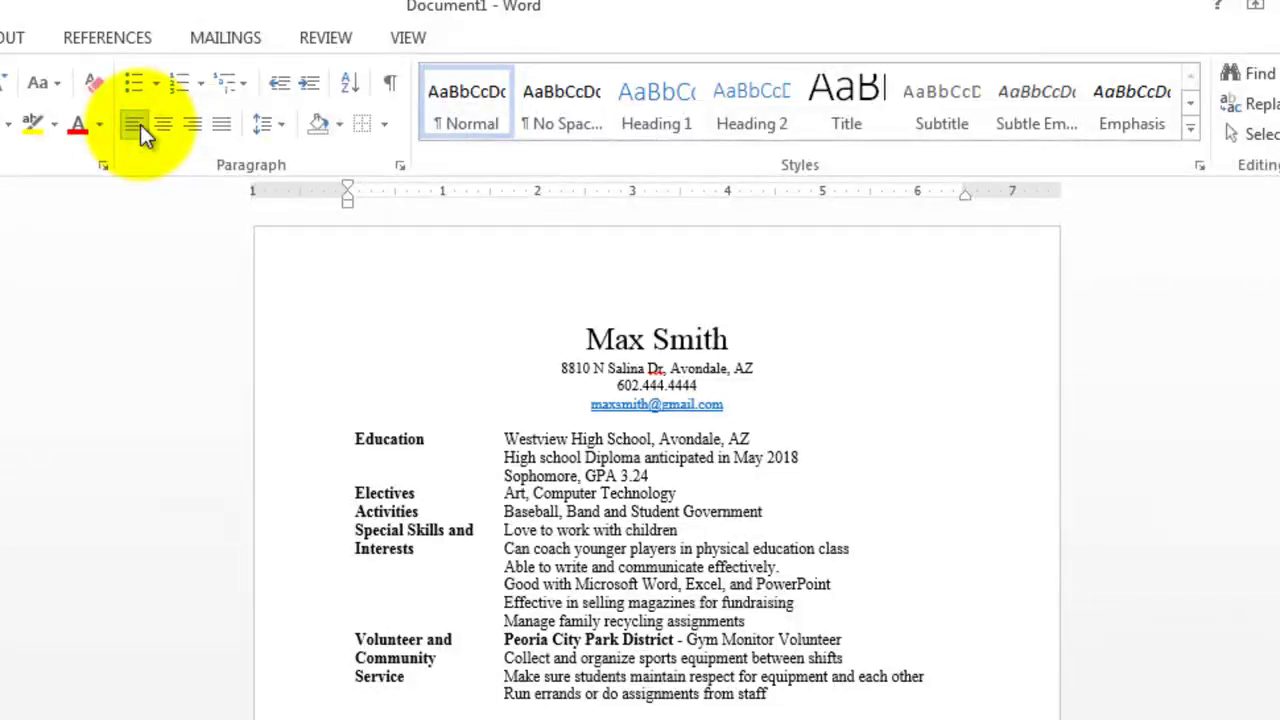
pyautogui.write('Objective - Help children at a summer sports camp working up to 15 hours per week.')
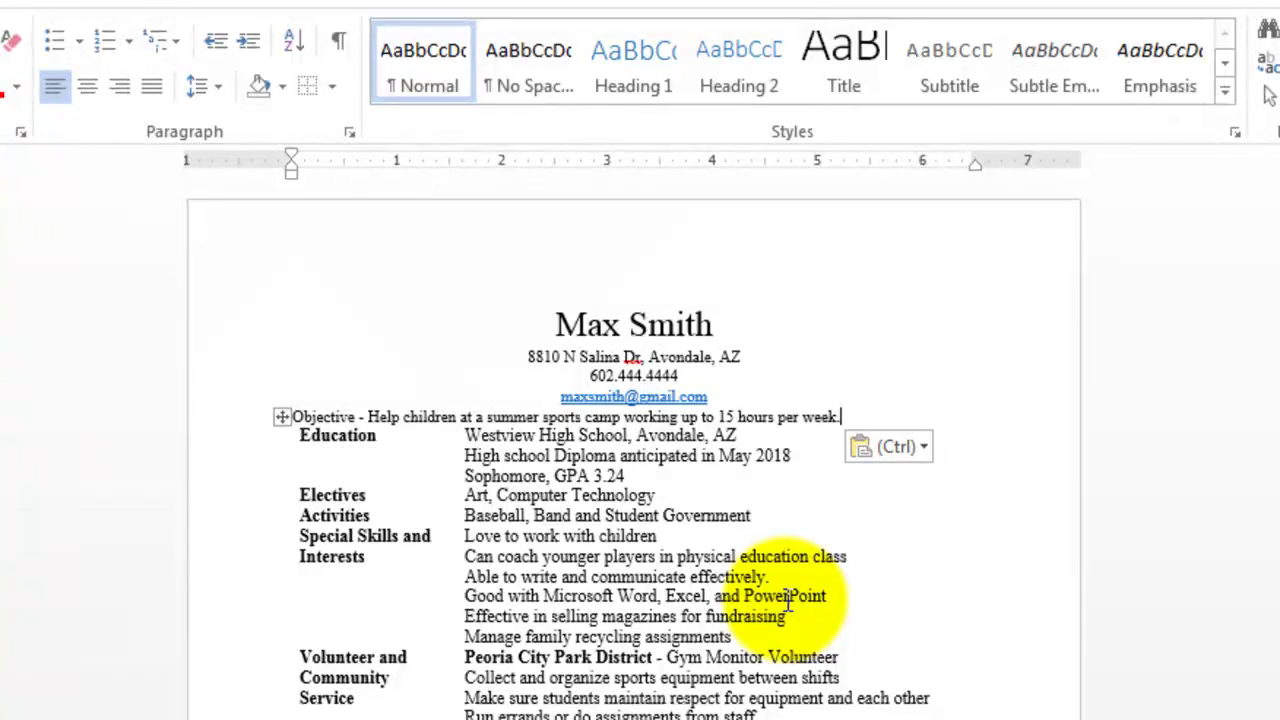
pyautogui.press('Return')
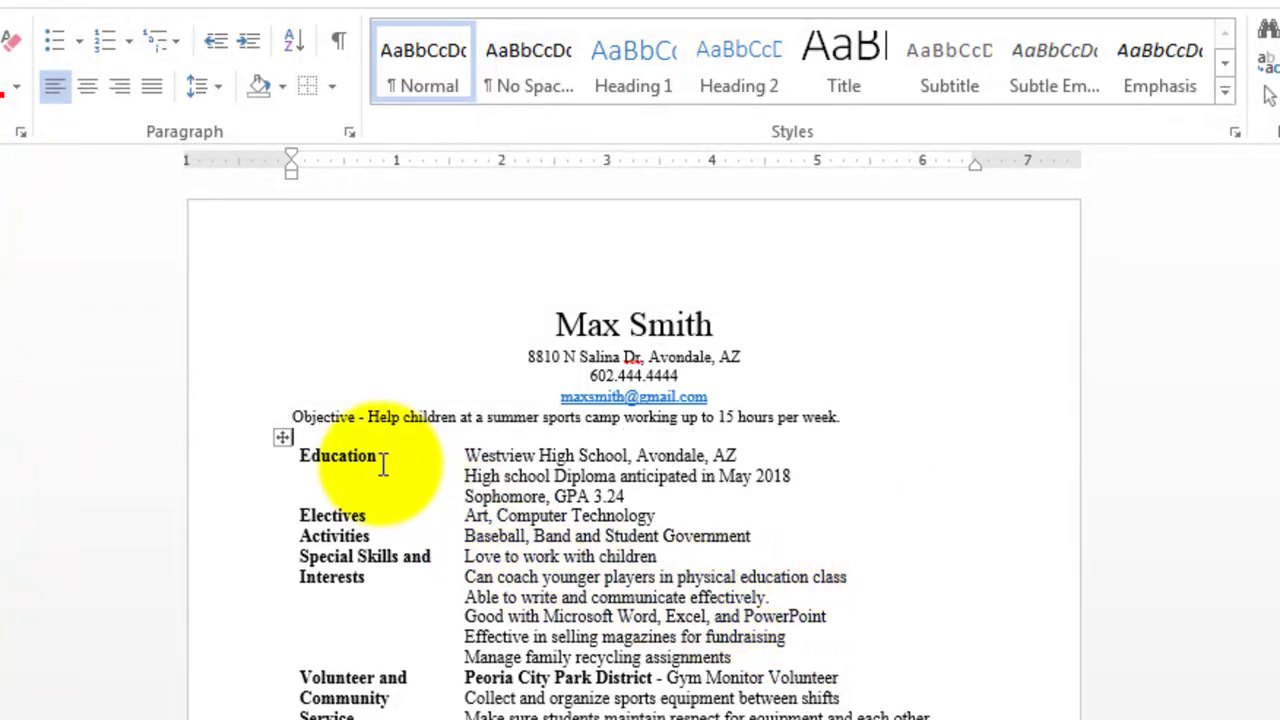
pyautogui.doubleClick(309, 417)
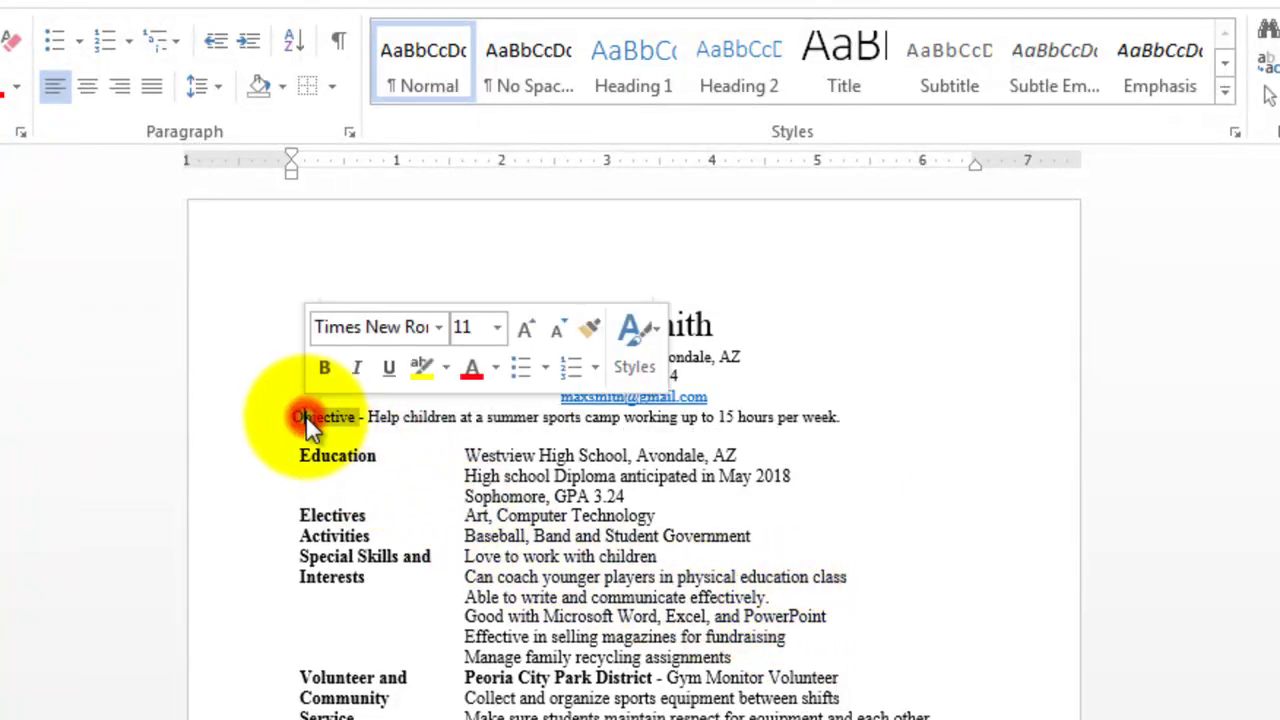
pyautogui.click(325, 367)
pyautogui.click(595, 476)
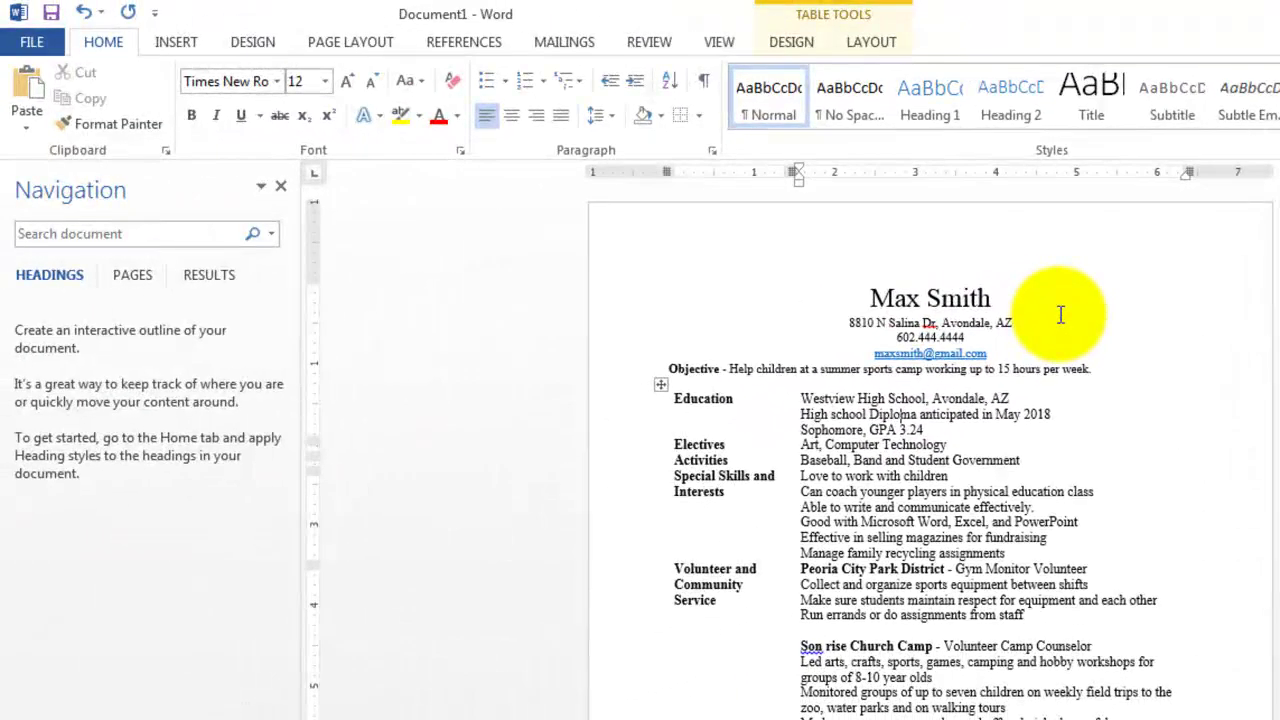
# Insert the family photo JPEG from the Desktop right after the name heading
pyautogui.click(1060, 315)
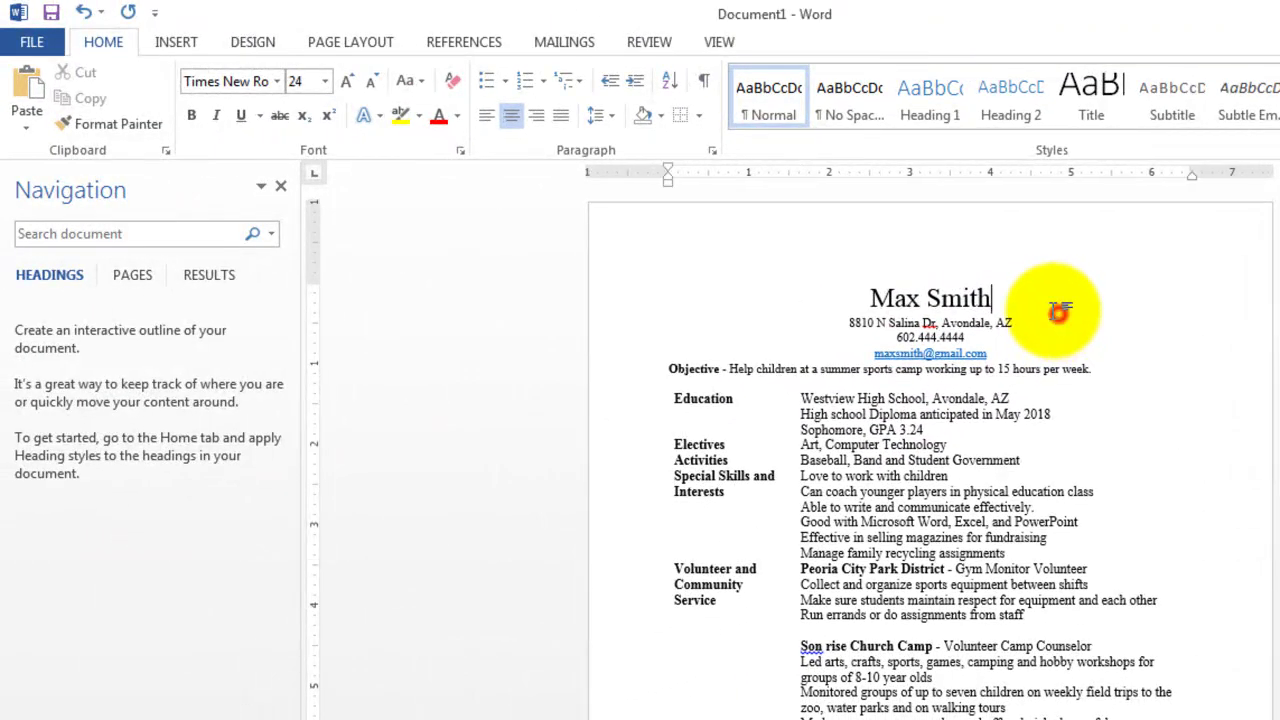
pyautogui.click(175, 41)
pyautogui.click(198, 95)
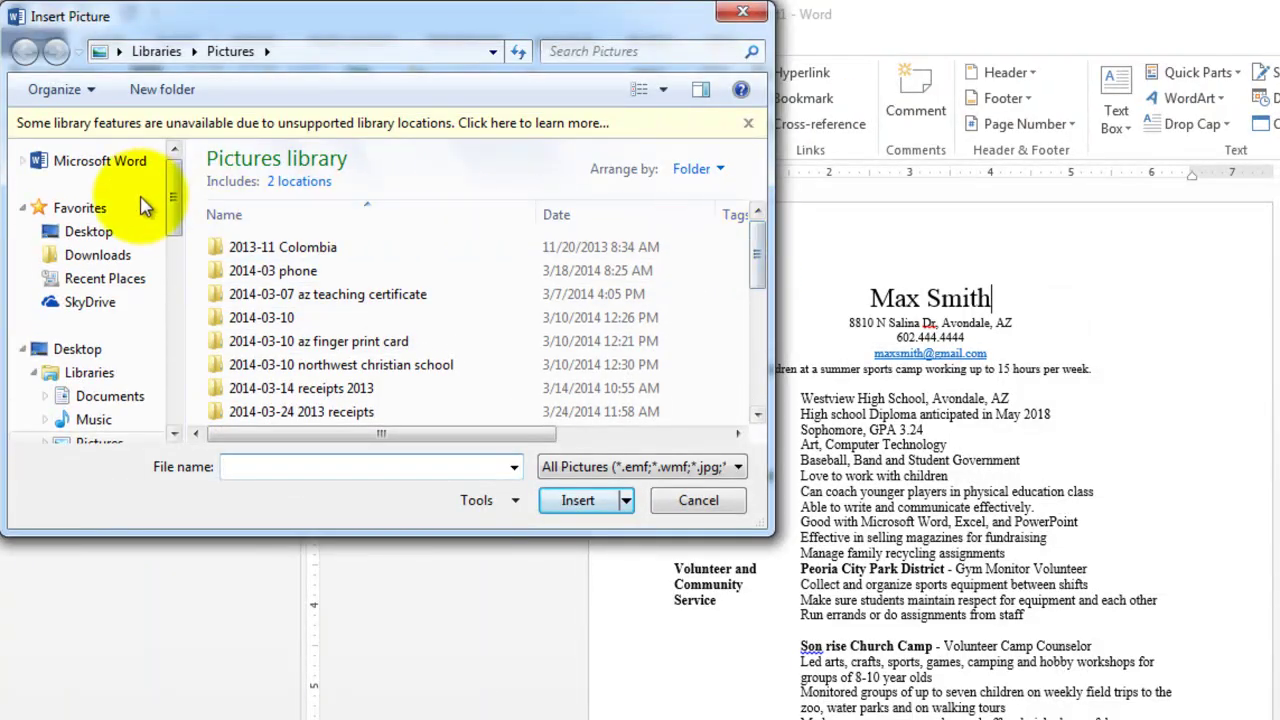
pyautogui.click(90, 233)
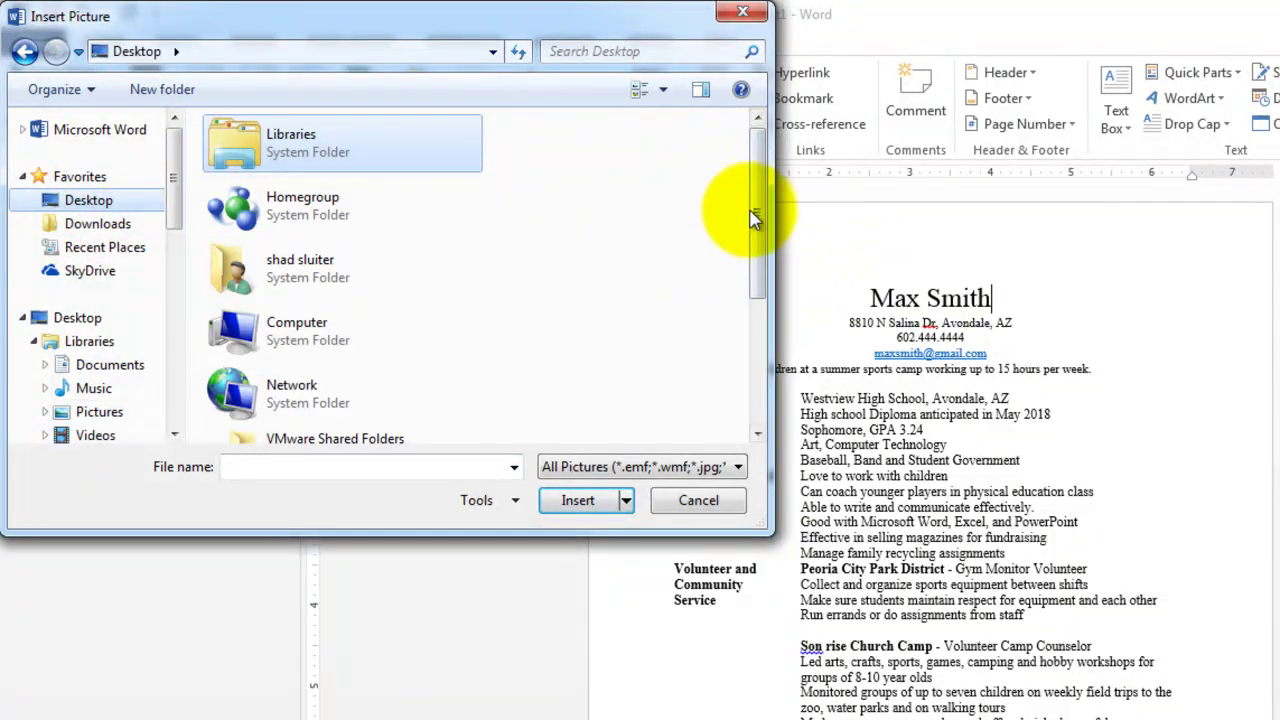
pyautogui.moveTo(754, 220); pyautogui.dragTo(757, 357)
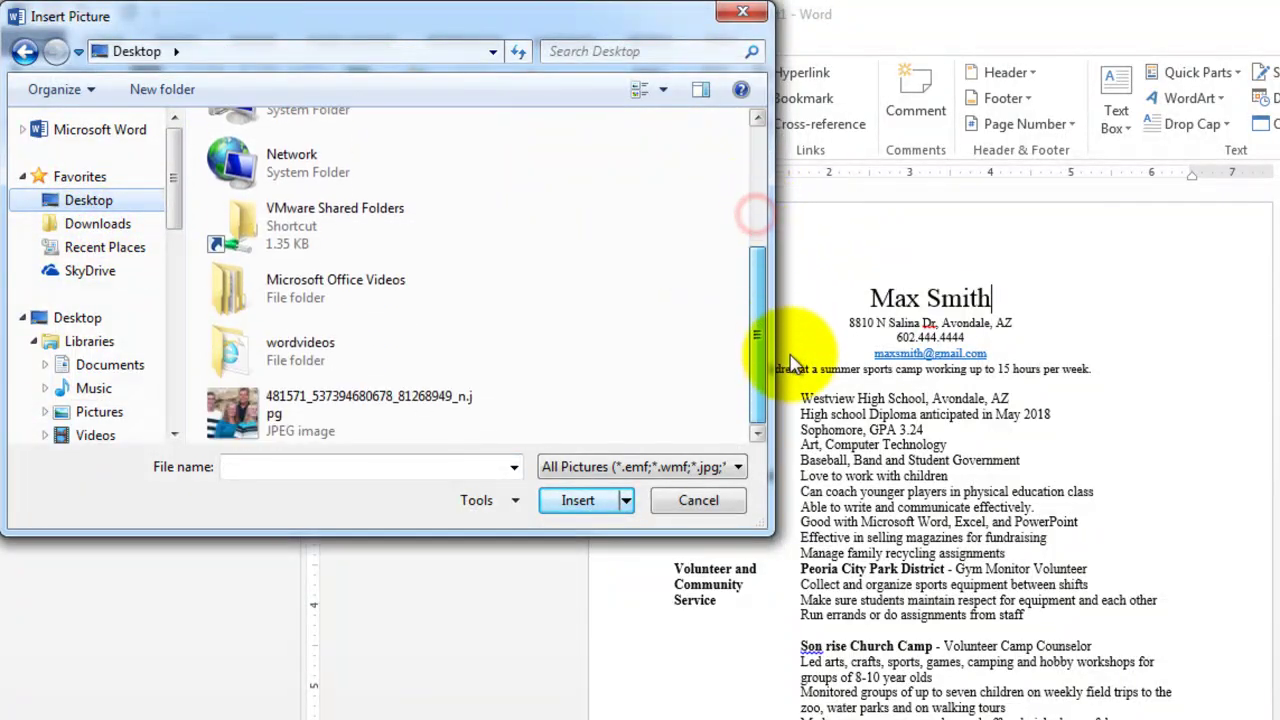
pyautogui.click(236, 406)
pyautogui.click(565, 500)
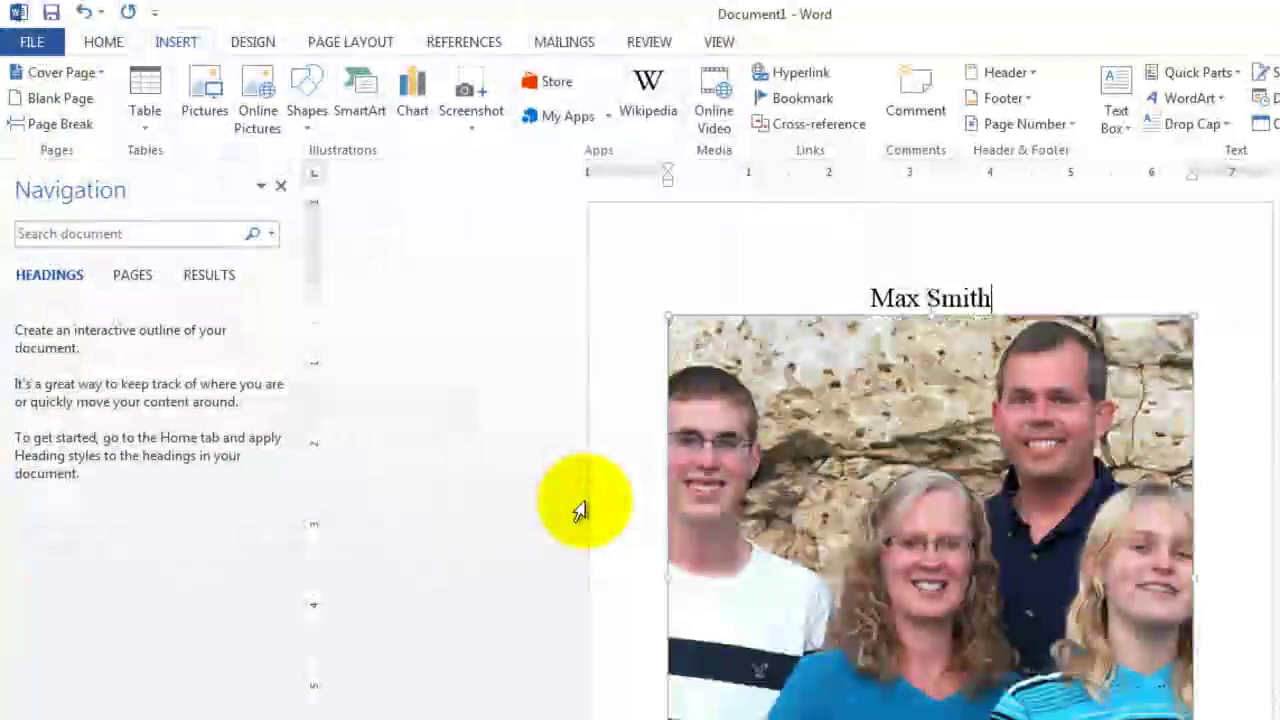
# Shrink the photo, then crop it to the man's head and shoulders, trimming the right edge
pyautogui.click(840, 430)
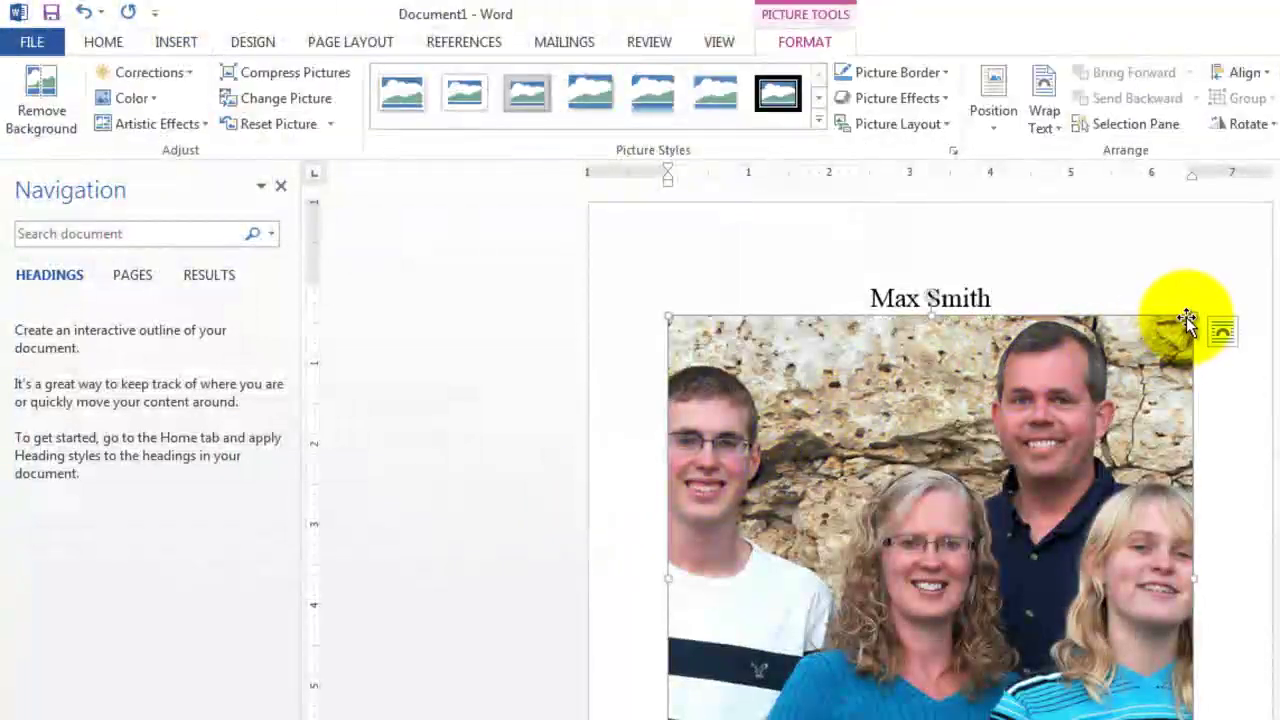
pyautogui.moveTo(1190, 316); pyautogui.dragTo(971, 543)
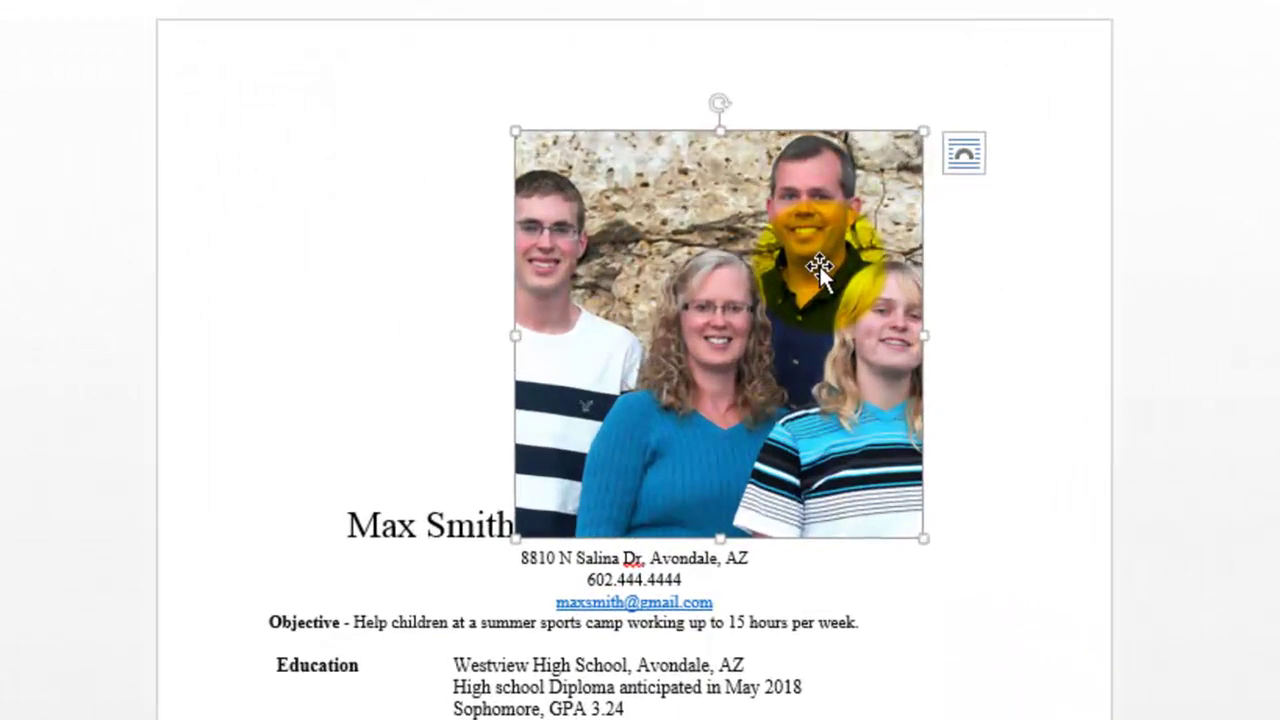
pyautogui.rightClick(700, 227)
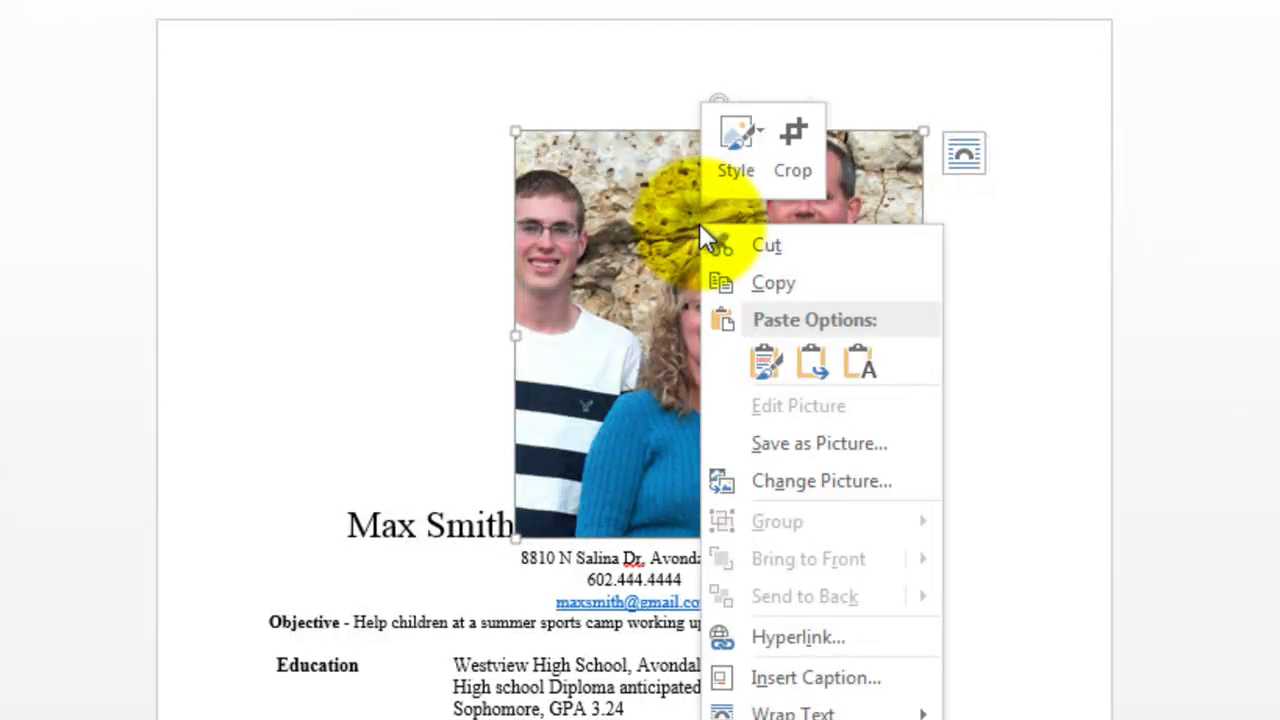
pyautogui.click(787, 148)
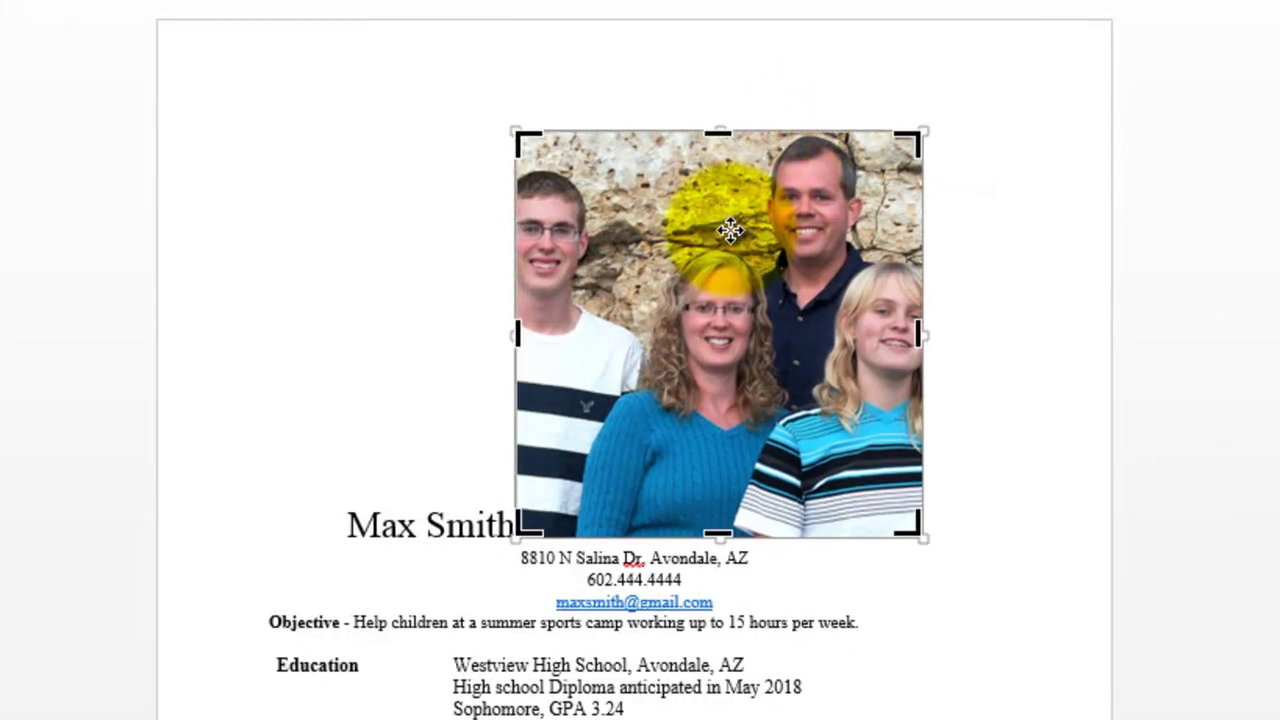
pyautogui.moveTo(527, 530); pyautogui.dragTo(750, 292)
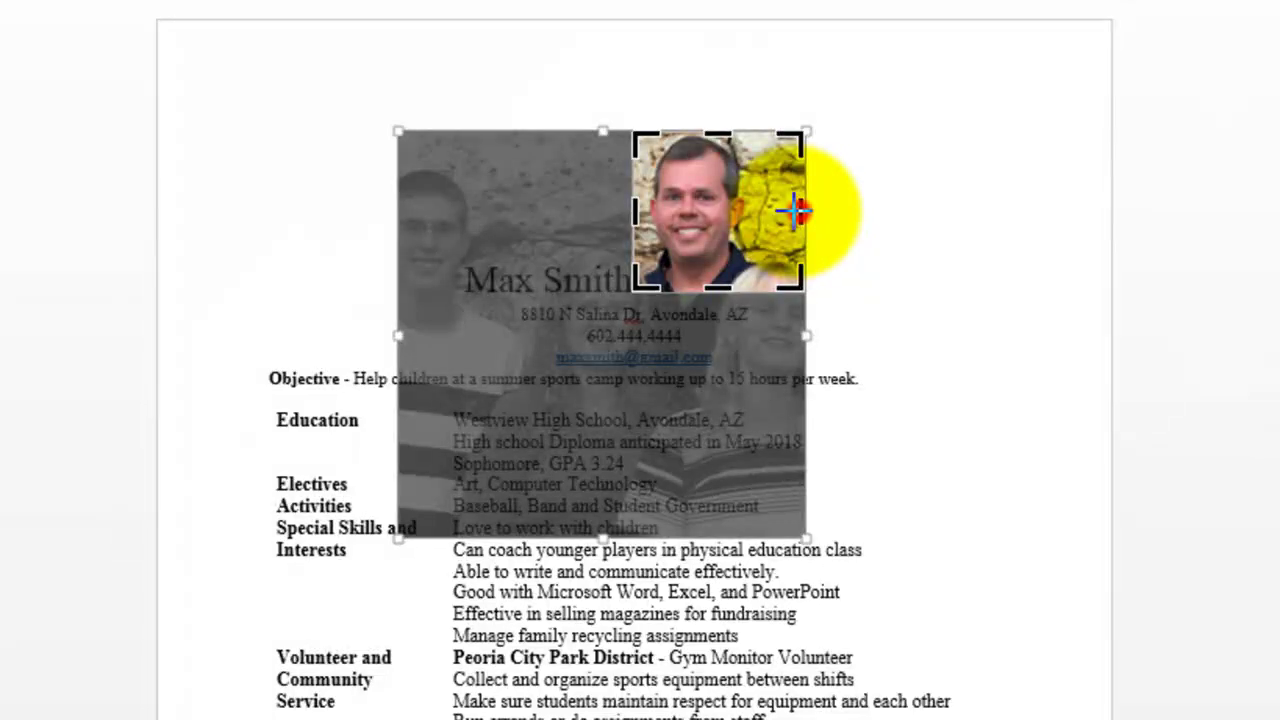
pyautogui.moveTo(795, 210); pyautogui.dragTo(757, 210)
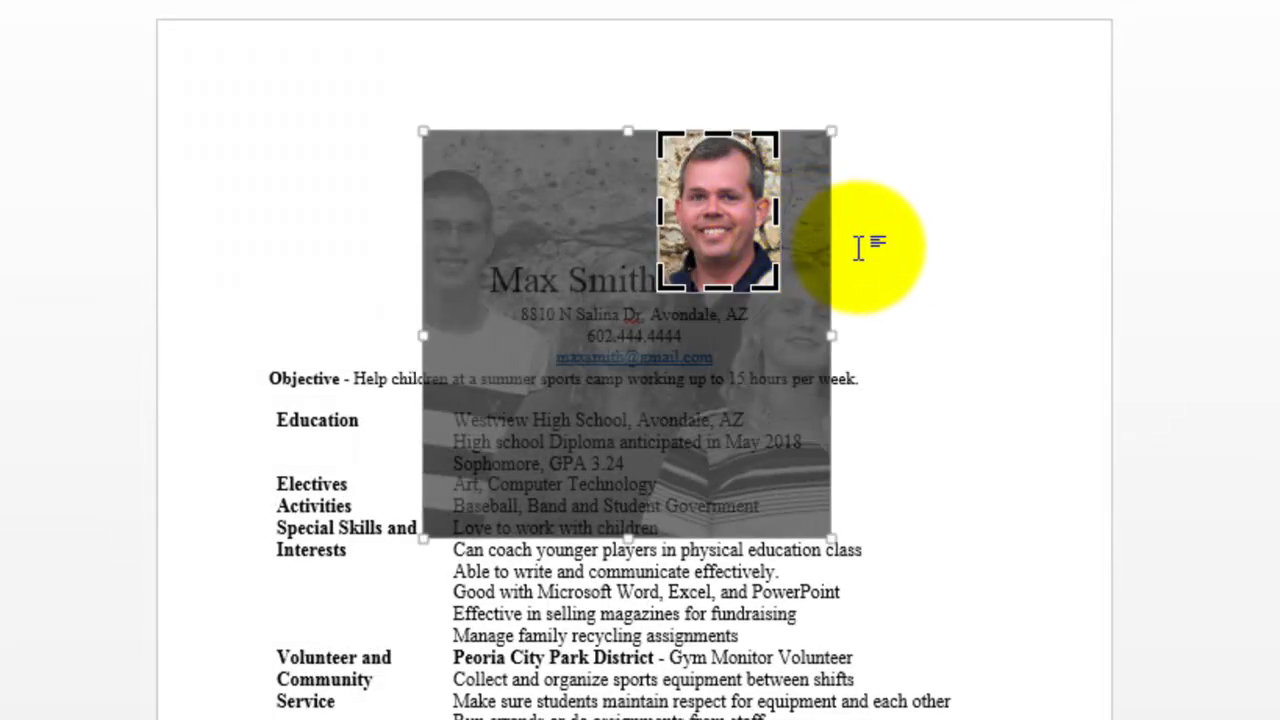
pyautogui.click(876, 250)
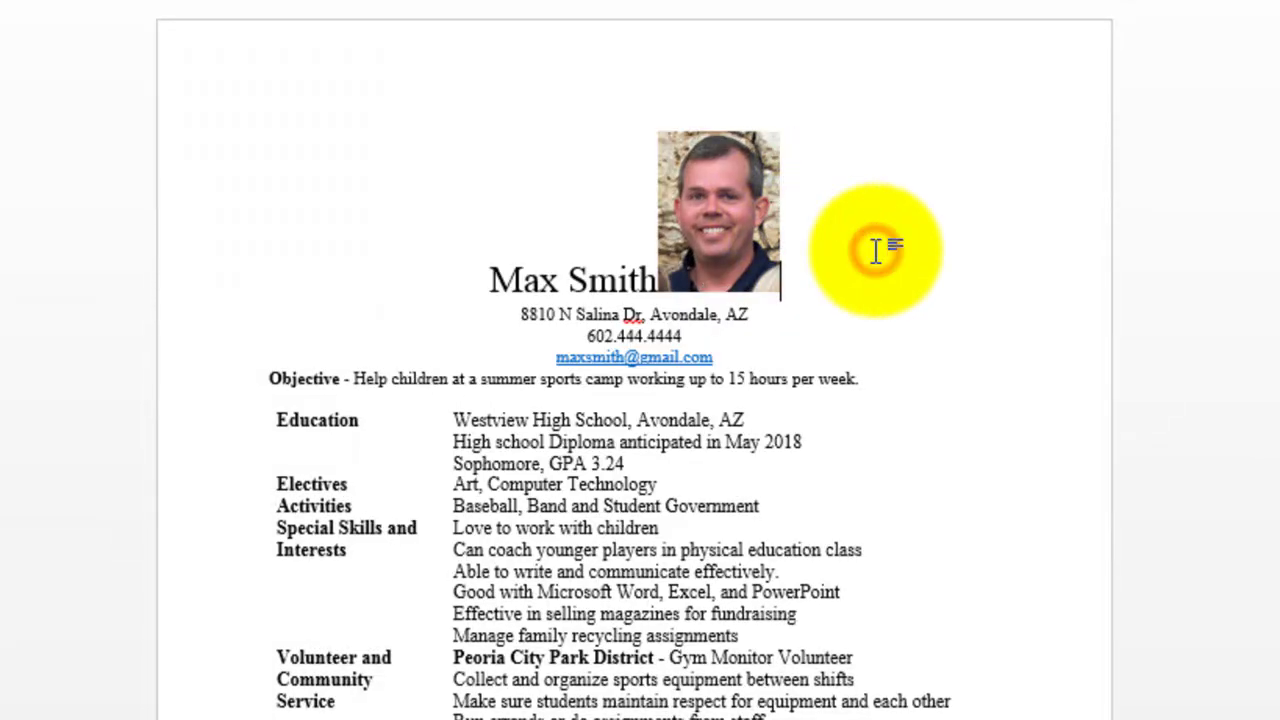
pyautogui.click(730, 232)
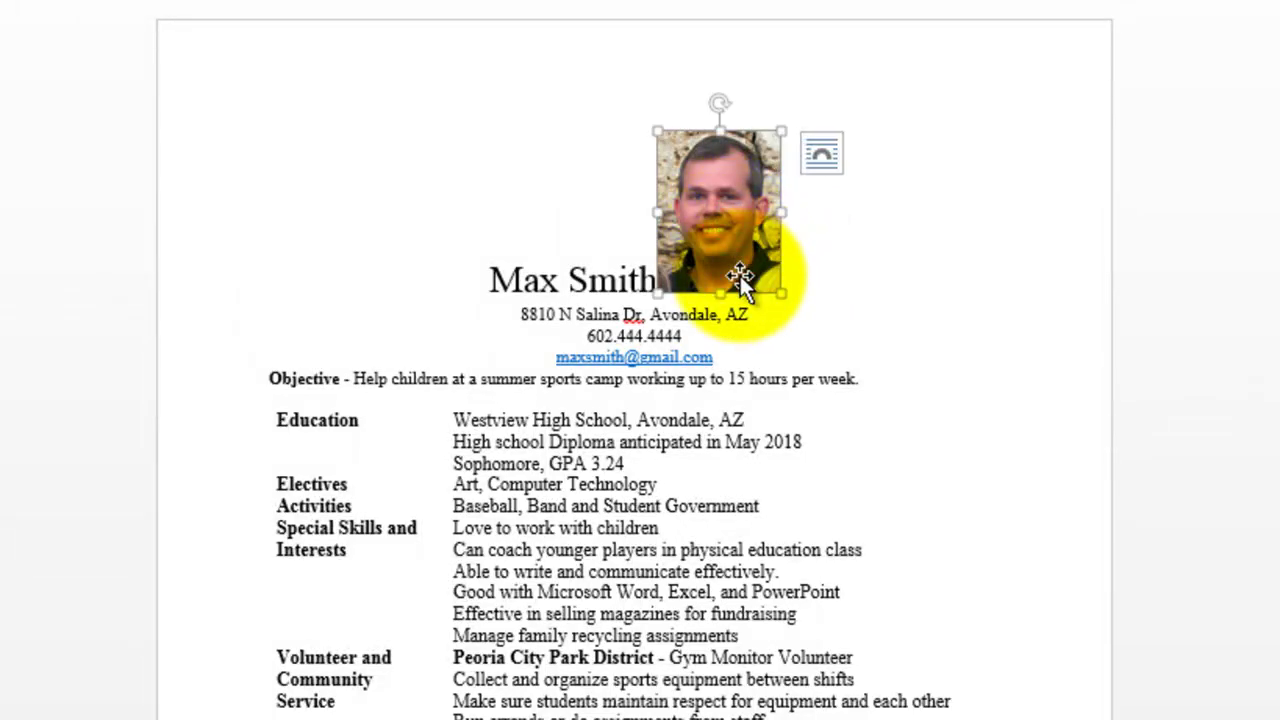
# Set the headshot to Square text wrapping and move it to the page's top-right corner
pyautogui.click(818, 156)
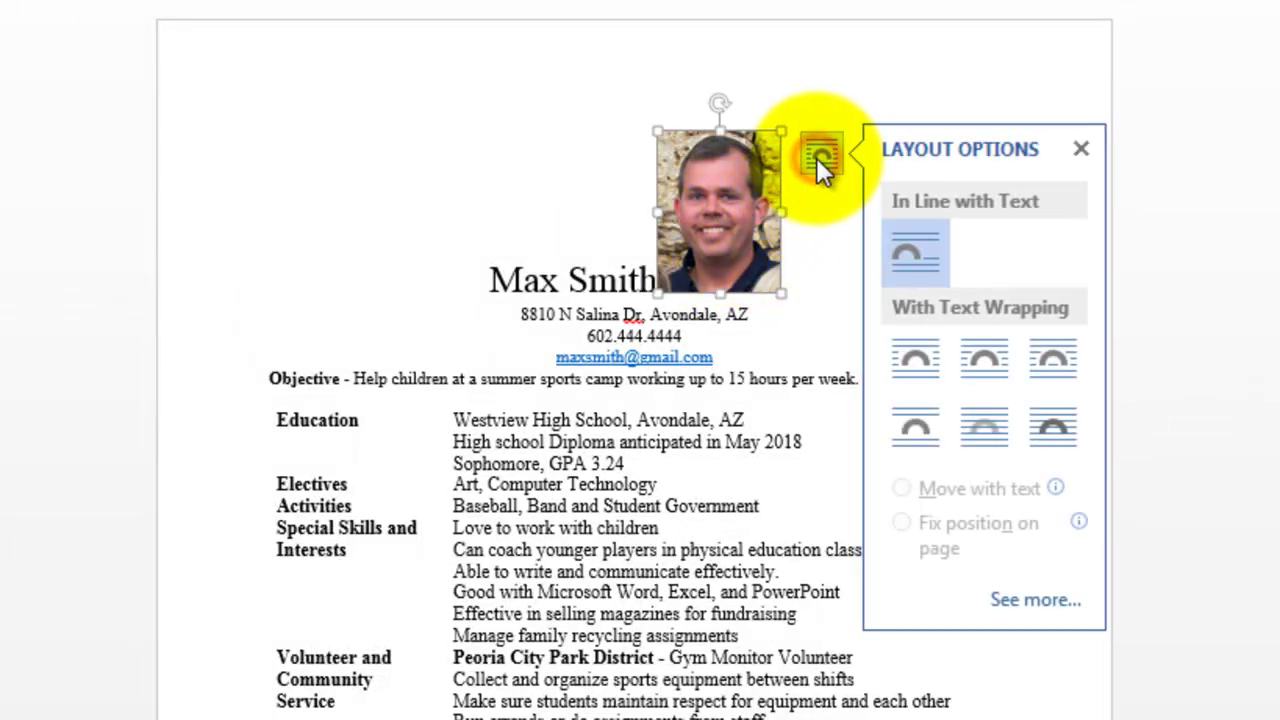
pyautogui.click(921, 355)
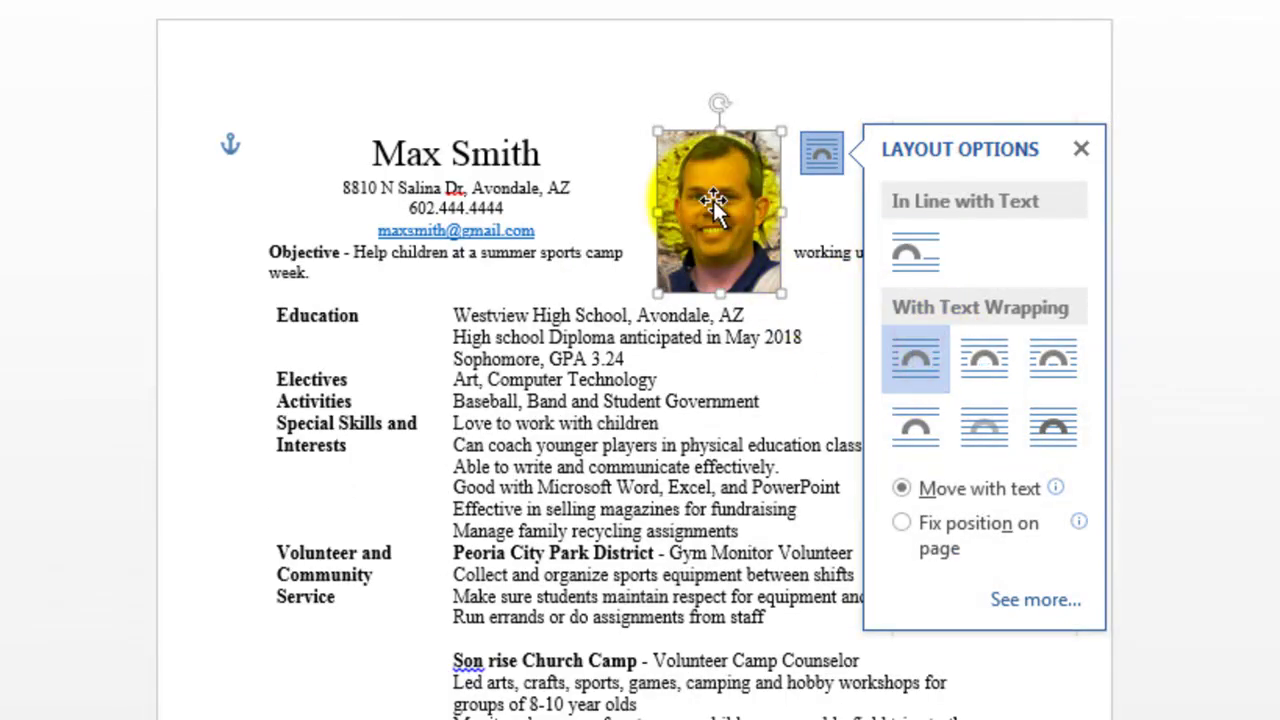
pyautogui.moveTo(713, 201); pyautogui.dragTo(958, 118)
pyautogui.click(663, 268)
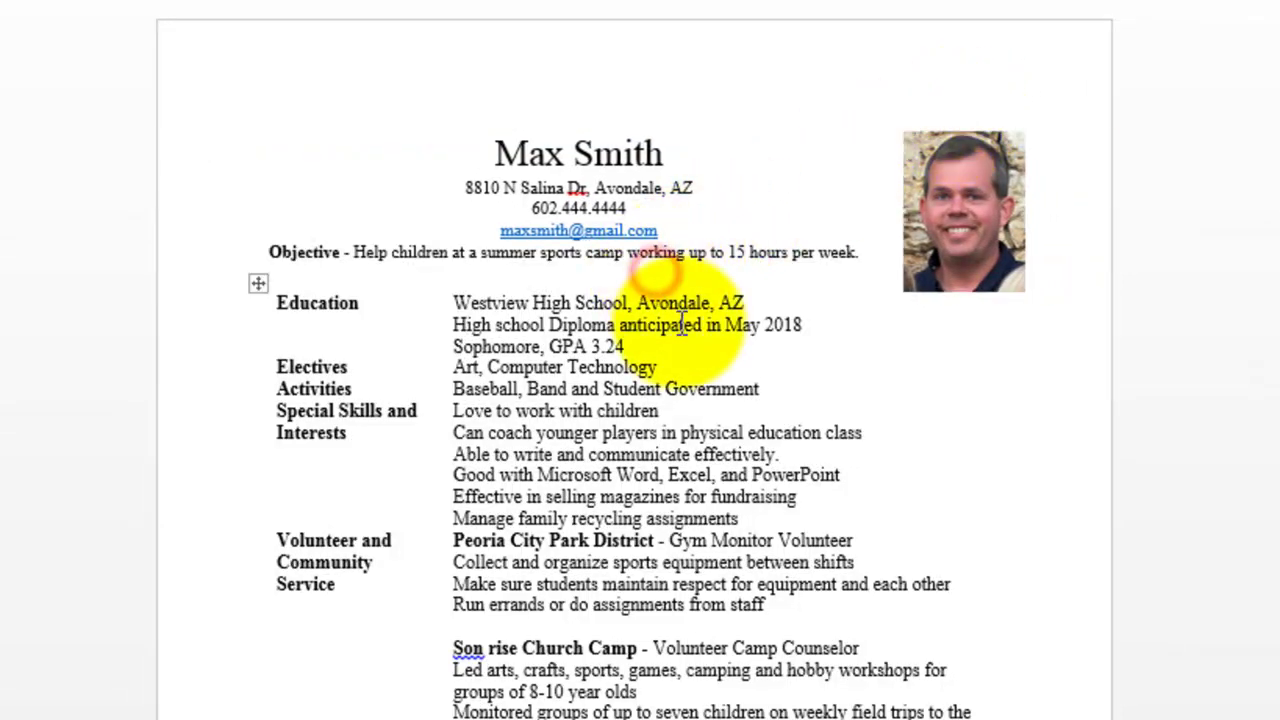
# Increase the résumé text, from the address through References, by one font size
pyautogui.scroll(-5, 683, 325)
pyautogui.scroll(4, 681, 320)
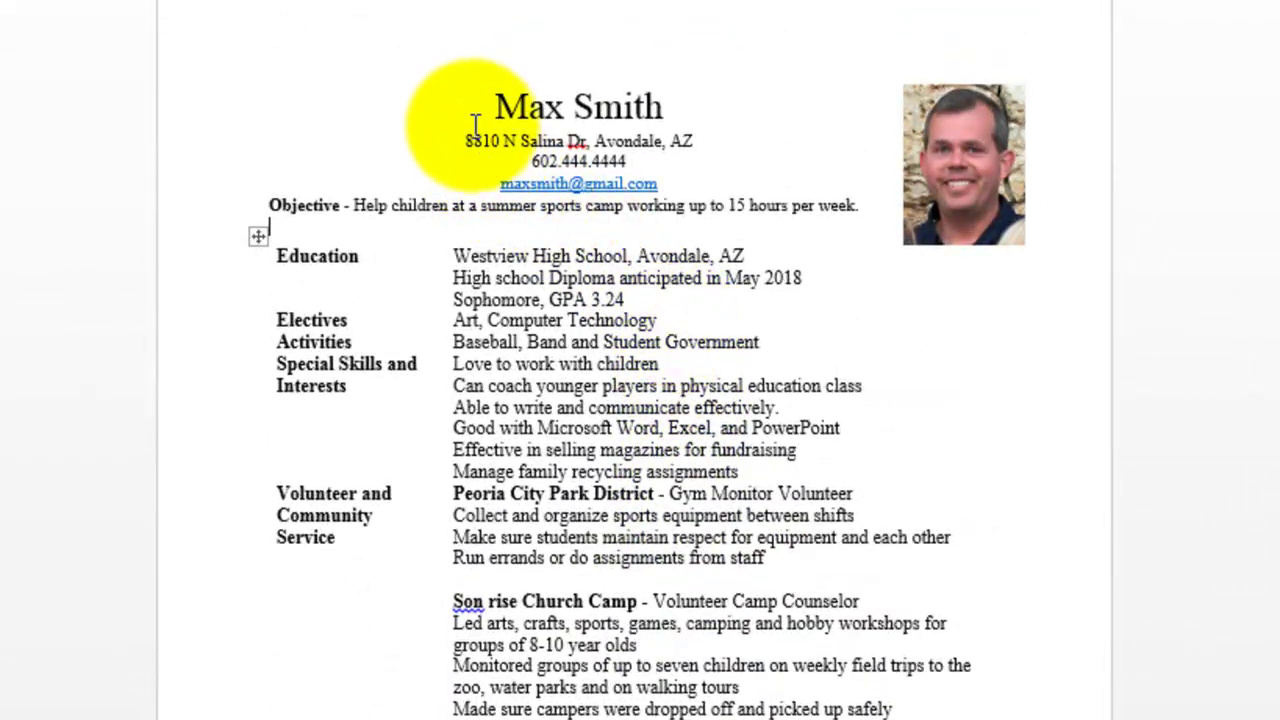
pyautogui.moveTo(462, 140); pyautogui.dragTo(830, 719)
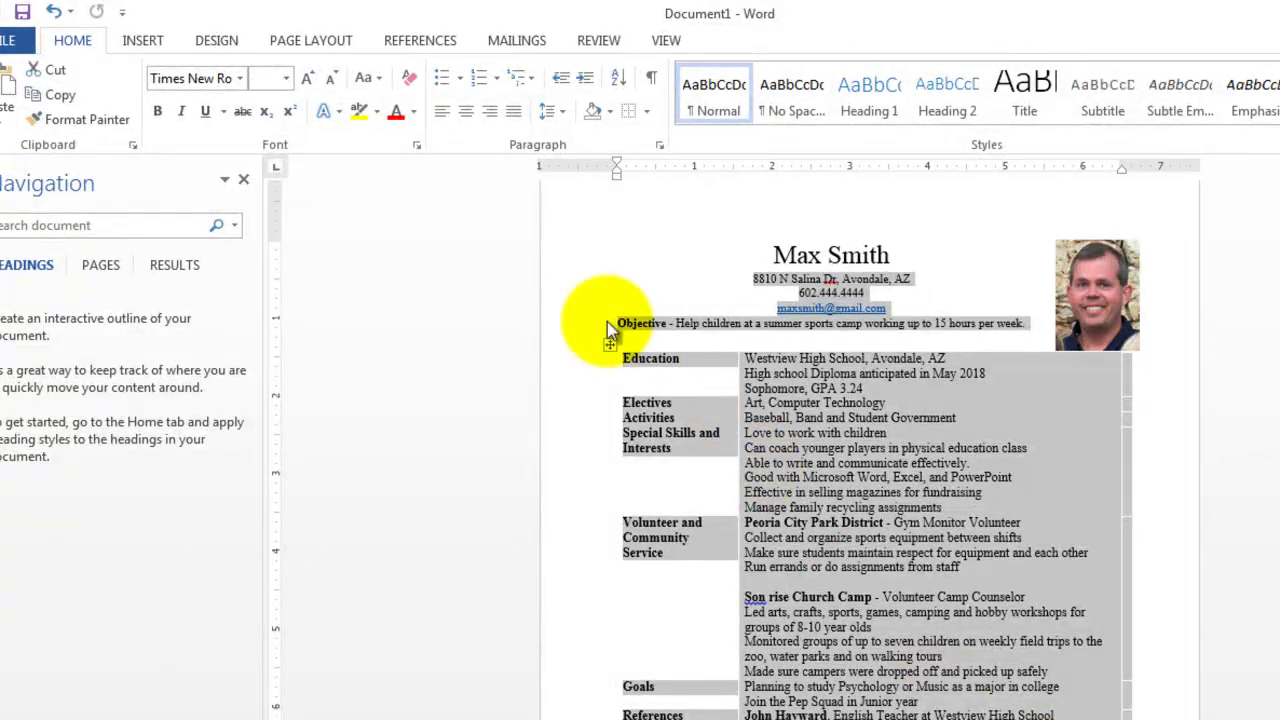
pyautogui.click(312, 76)
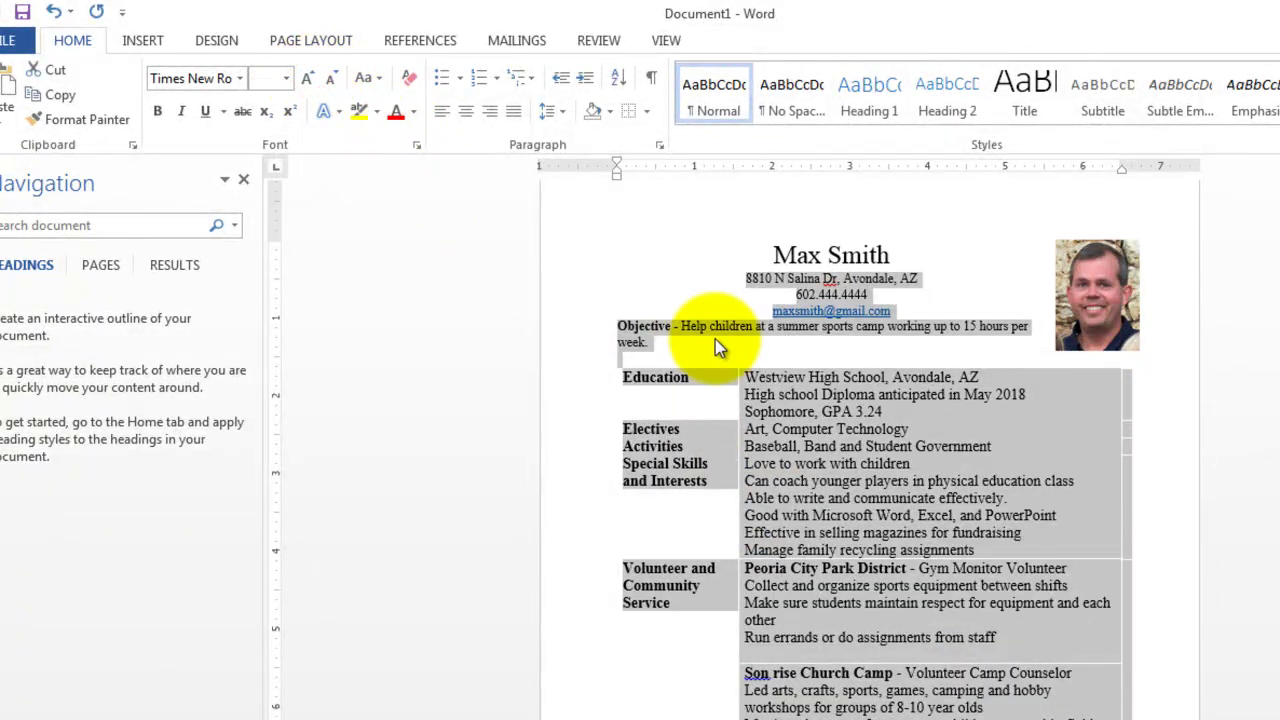
# Insert a blank line between the e-mail address and the Objective line
pyautogui.click(760, 395)
pyautogui.scroll(-5, 876, 437)
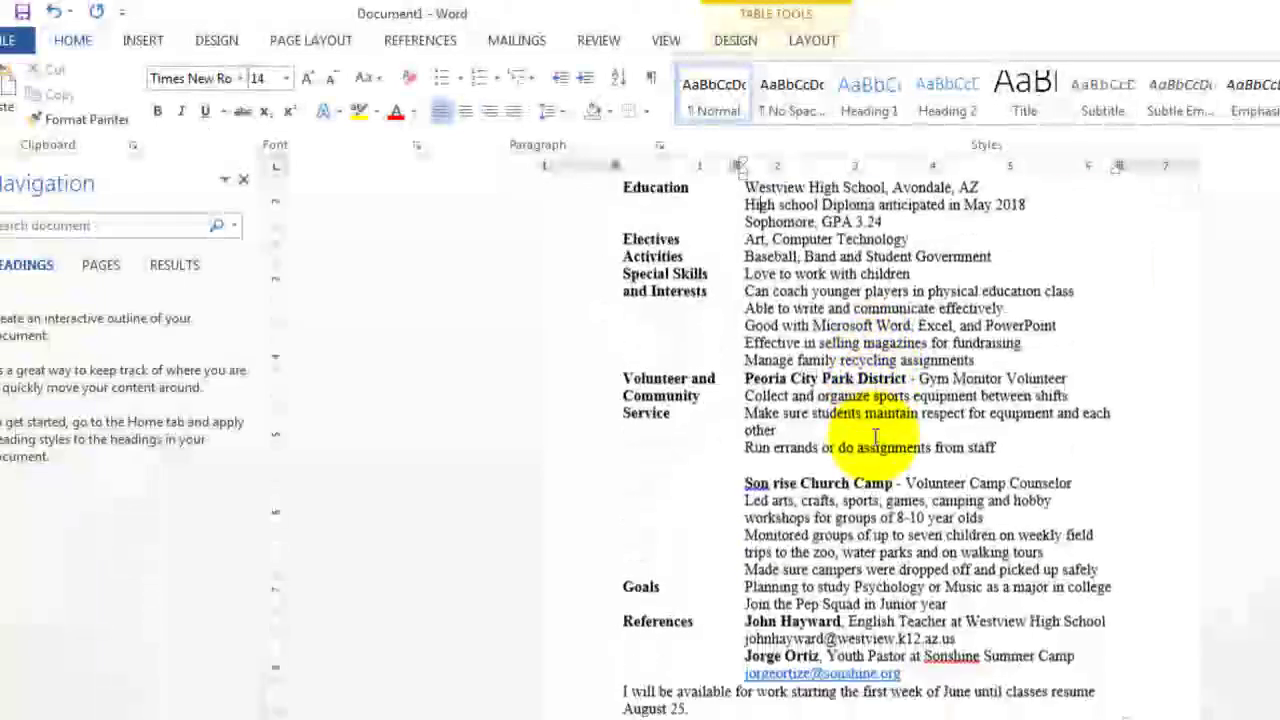
pyautogui.scroll(5, 876, 437)
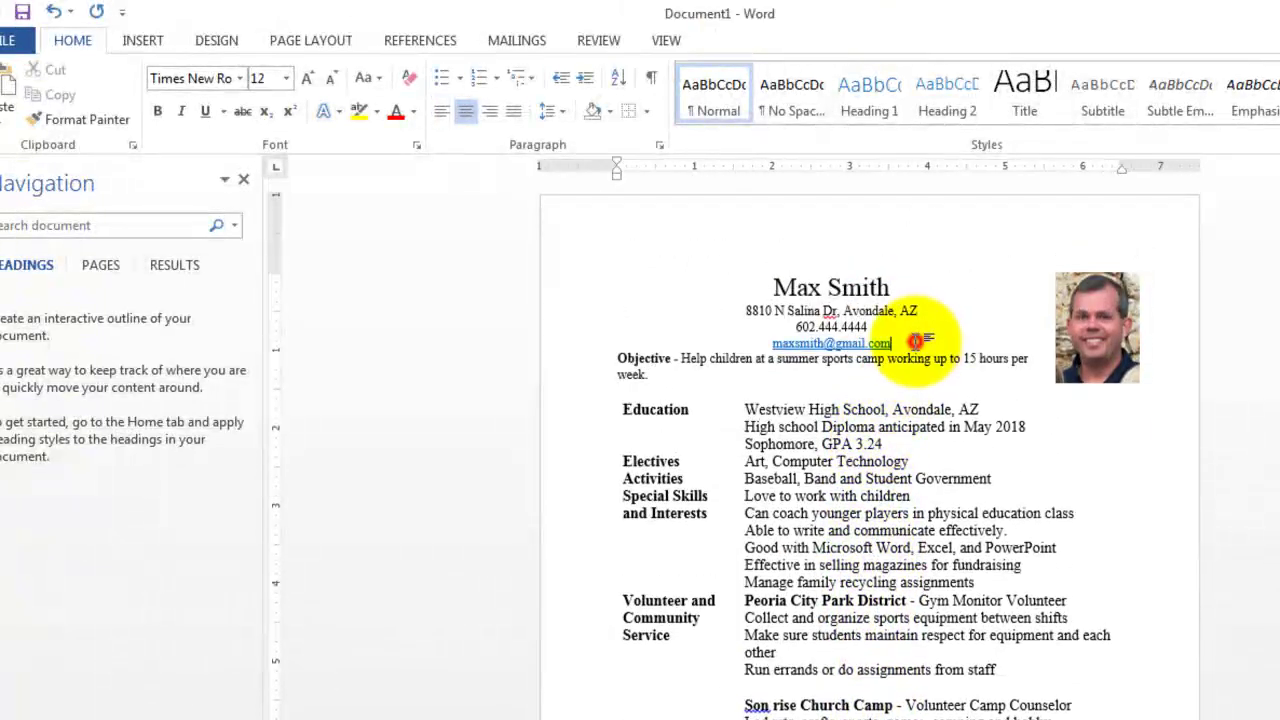
pyautogui.press('Return')
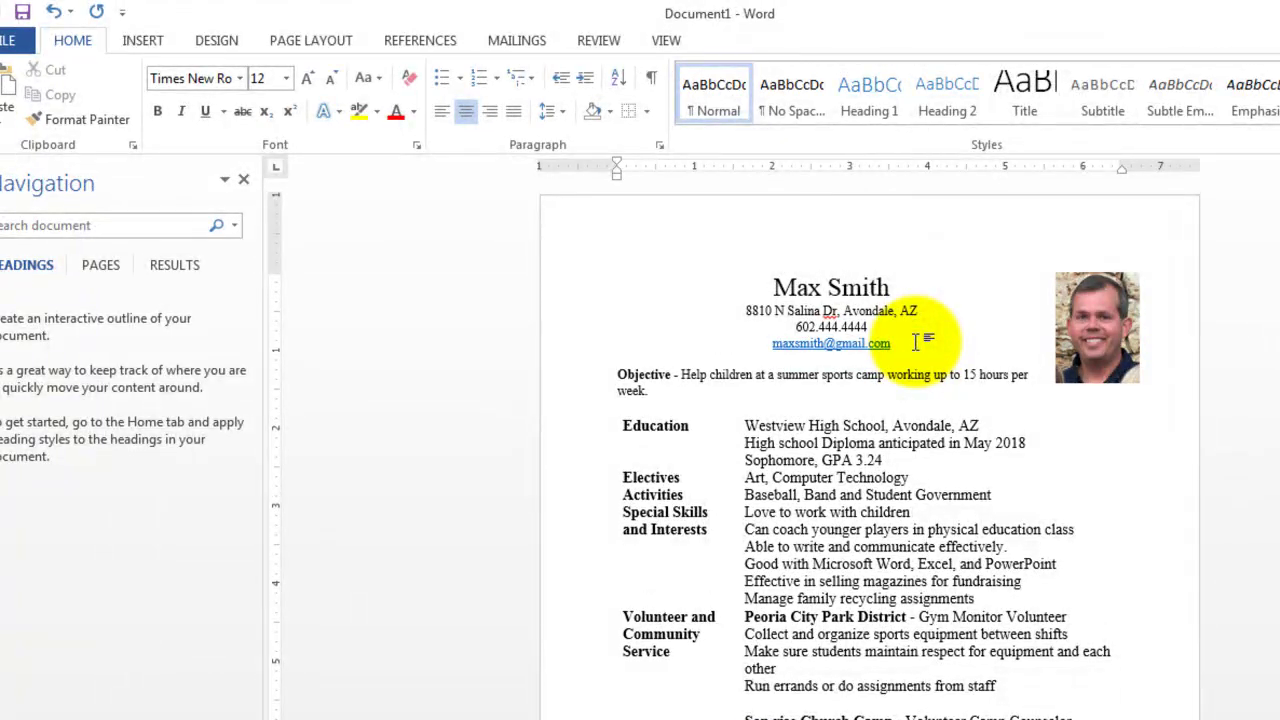